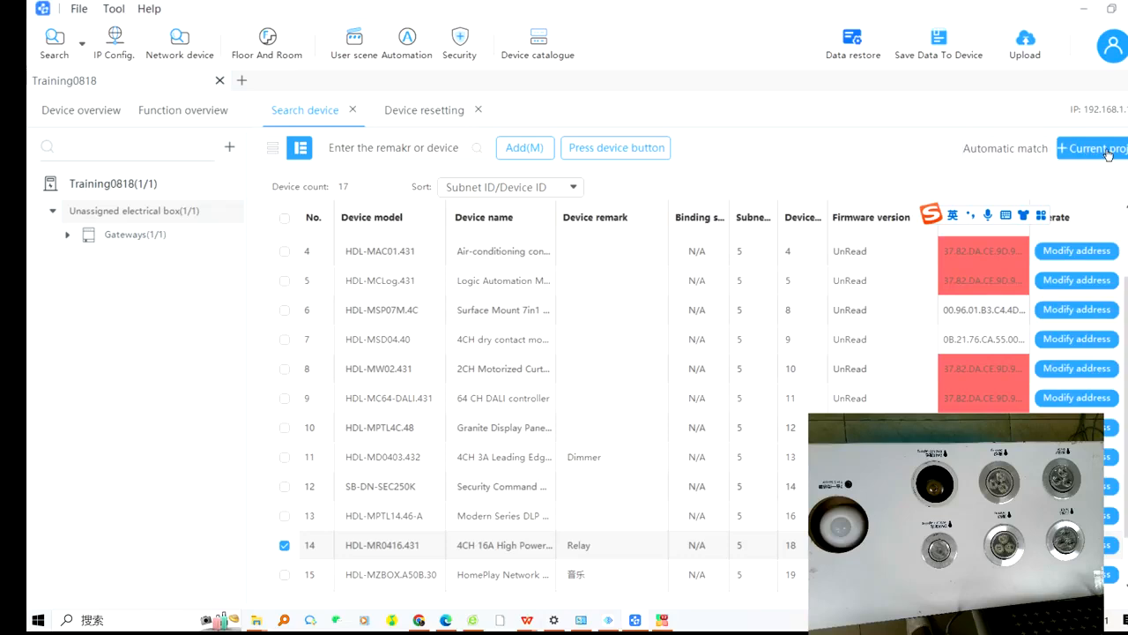
# - Add the selected HDL-MR0416.431 relay to the current project and open its channel settings from the Switches group
pyautogui.click(1107, 152)
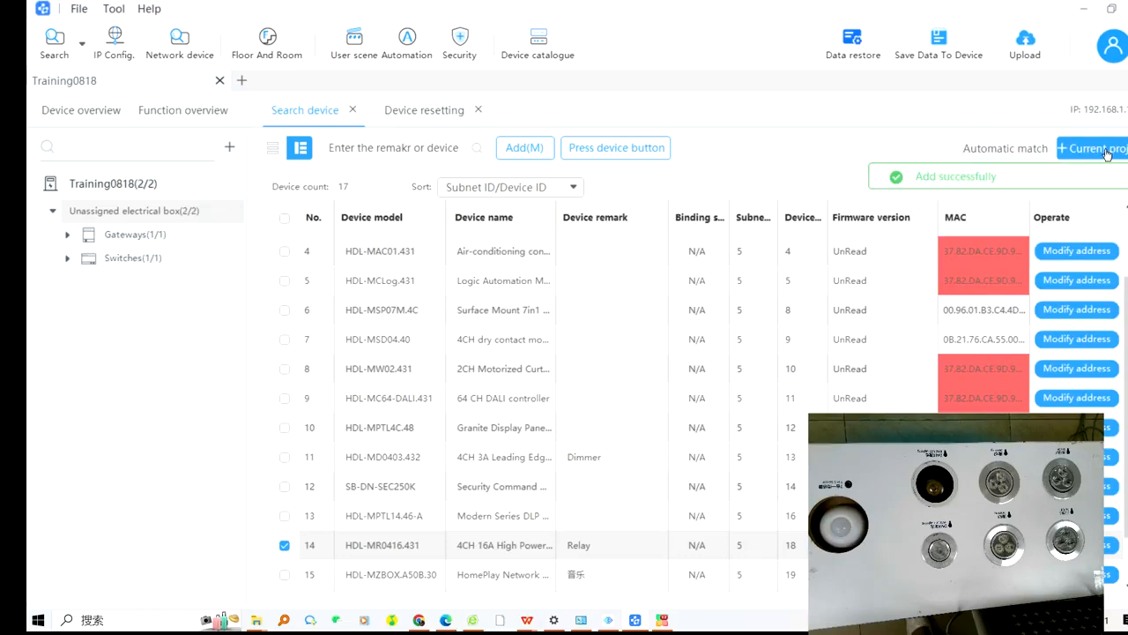
pyautogui.click(69, 260)
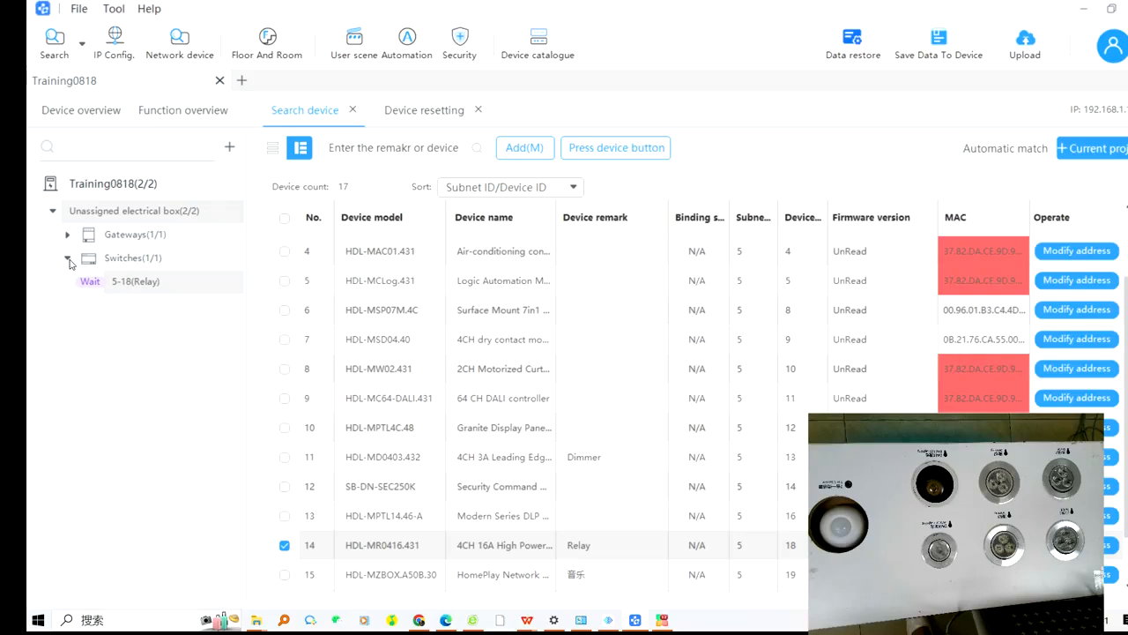
pyautogui.click(124, 282)
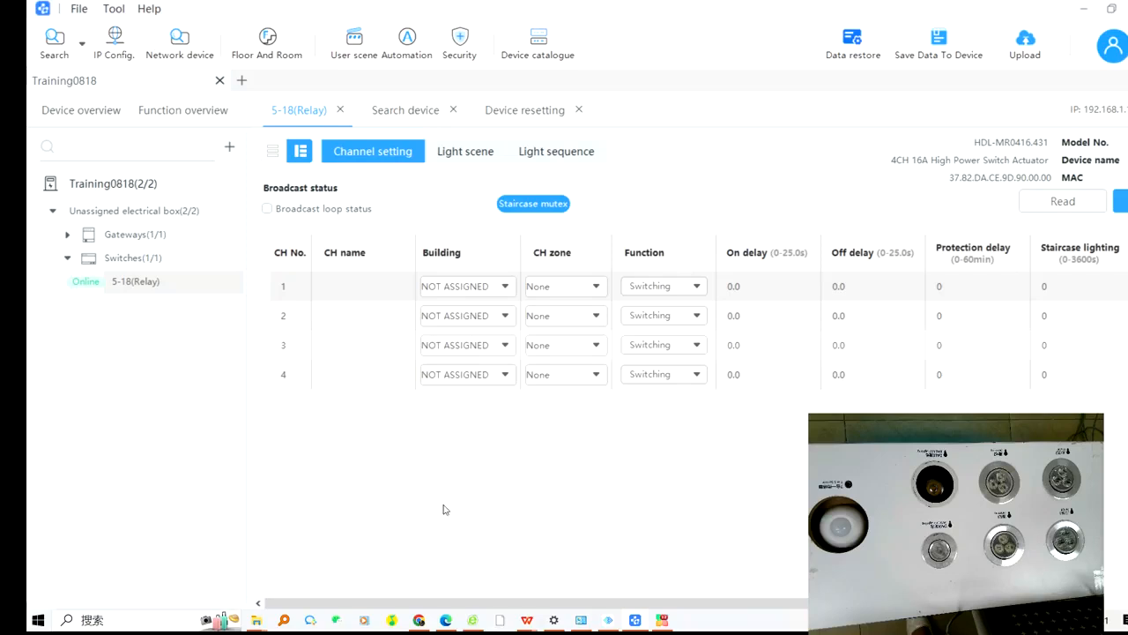
pyautogui.moveTo(430, 606)
pyautogui.mouseDown()
pyautogui.moveTo(457, 609)
pyautogui.moveTo(432, 608)
pyautogui.mouseUp()
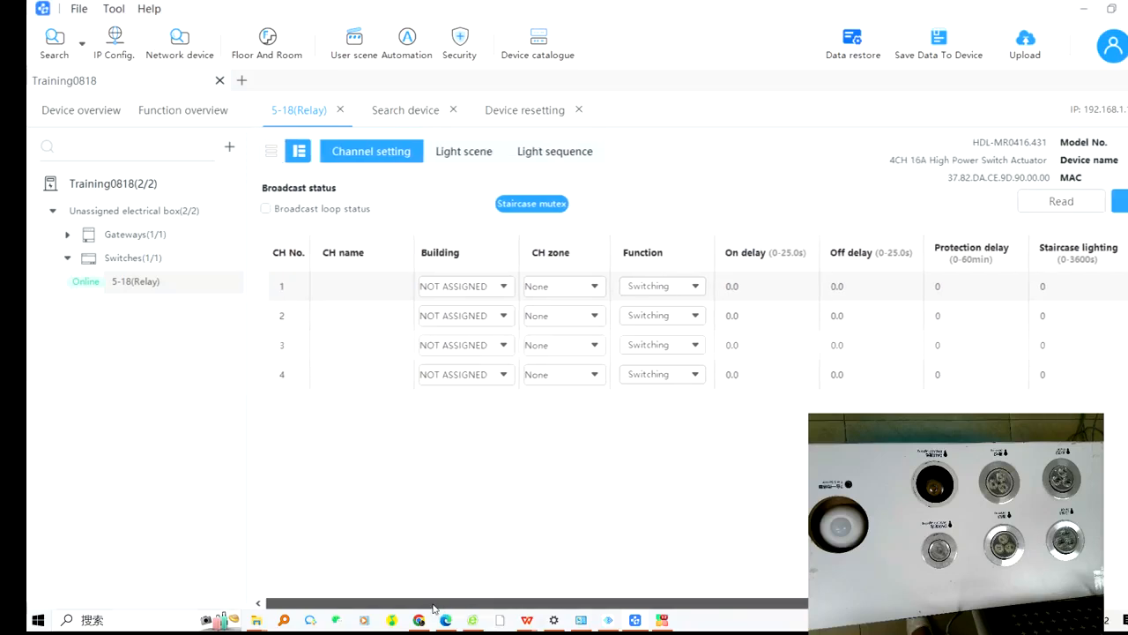
# - Name relay channel 1 Spotlight1
pyautogui.click(358, 286)
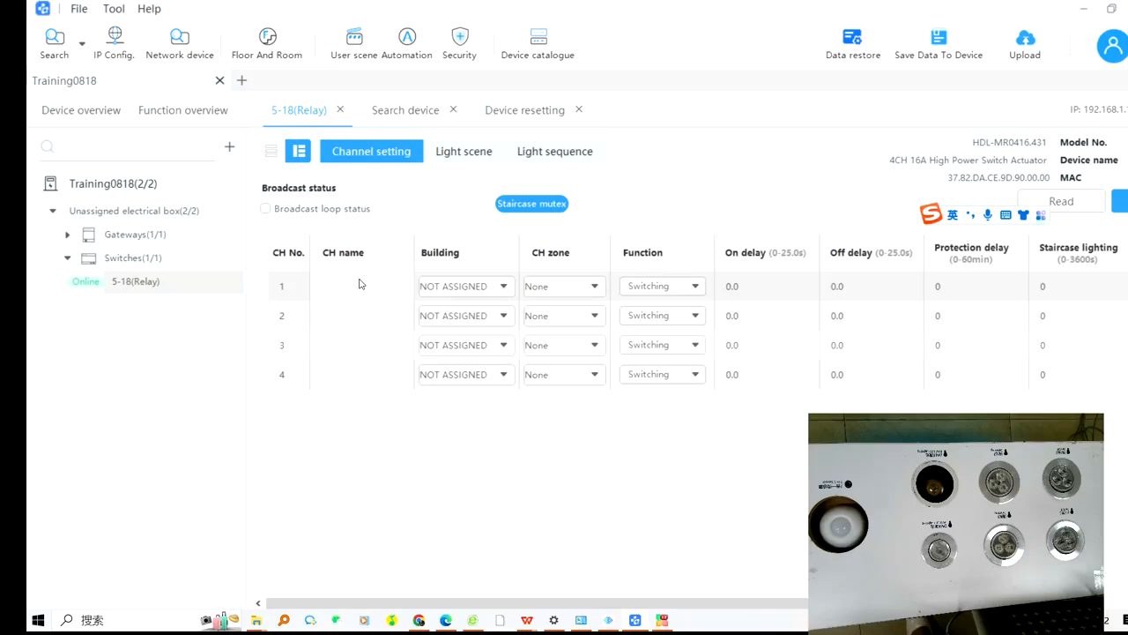
pyautogui.press('capslock')
pyautogui.write('S')
pyautogui.press('capslock')
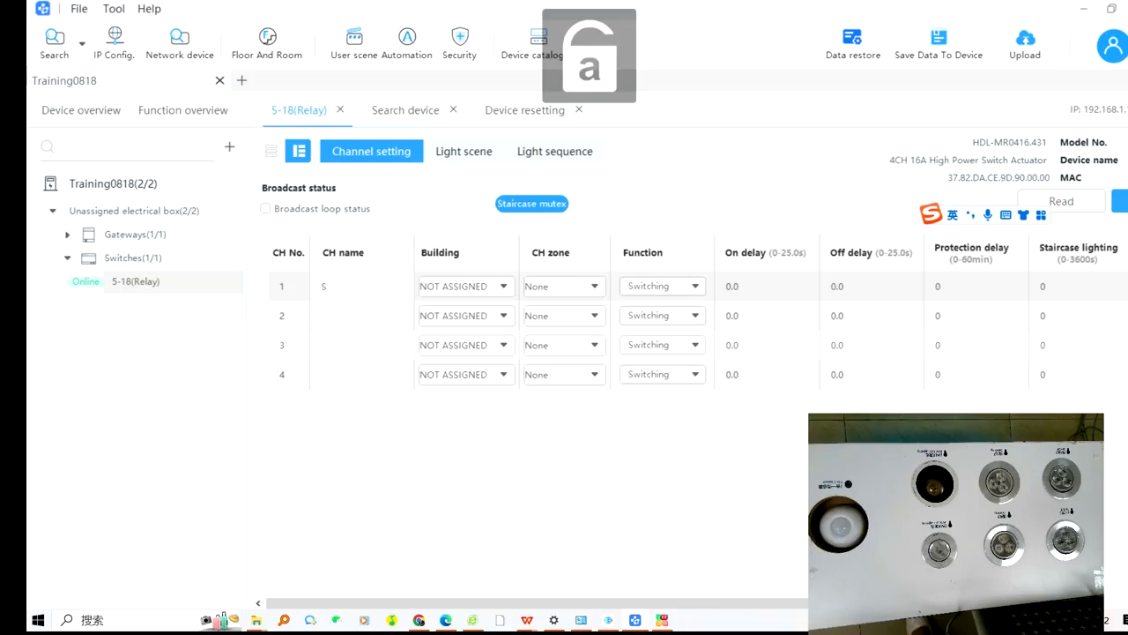
pyautogui.write('potlight1')
# - Copy the channel 1 name into the name fields of channels 2 and 3
pyautogui.moveTo(382, 285); pyautogui.dragTo(323, 286)
pyautogui.rightClick(323, 285)
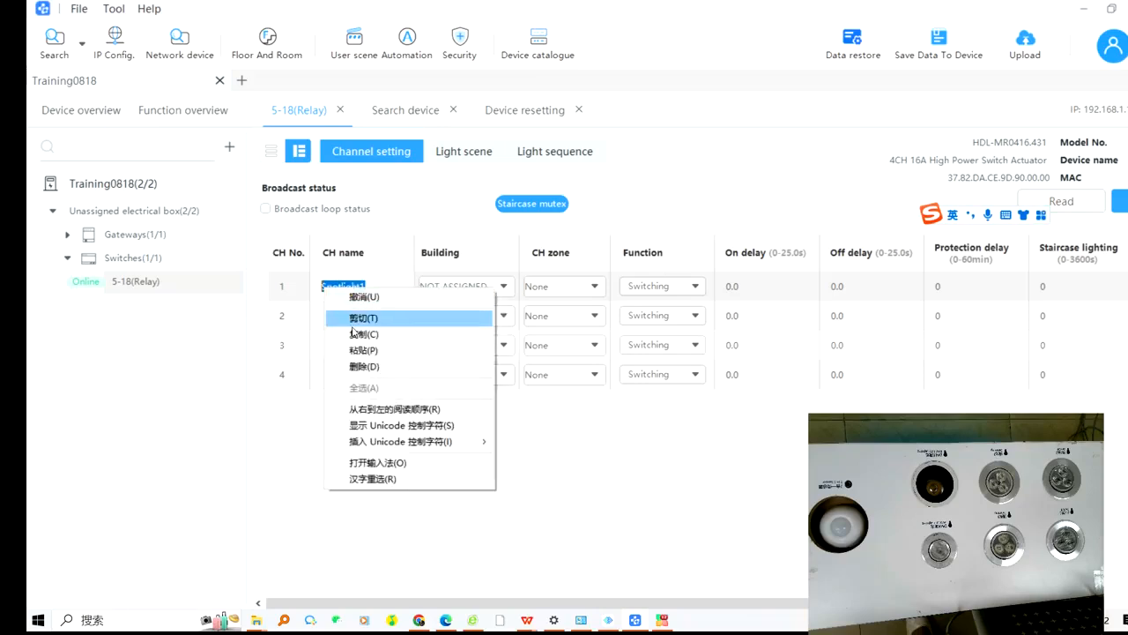
pyautogui.click(357, 335)
pyautogui.click(353, 314)
pyautogui.hotkey('ctrl', 'v')
pyautogui.click(373, 313)
pyautogui.press('BackSpace')
pyautogui.write('3')
pyautogui.click(351, 341)
pyautogui.hotkey('ctrl', 'v')
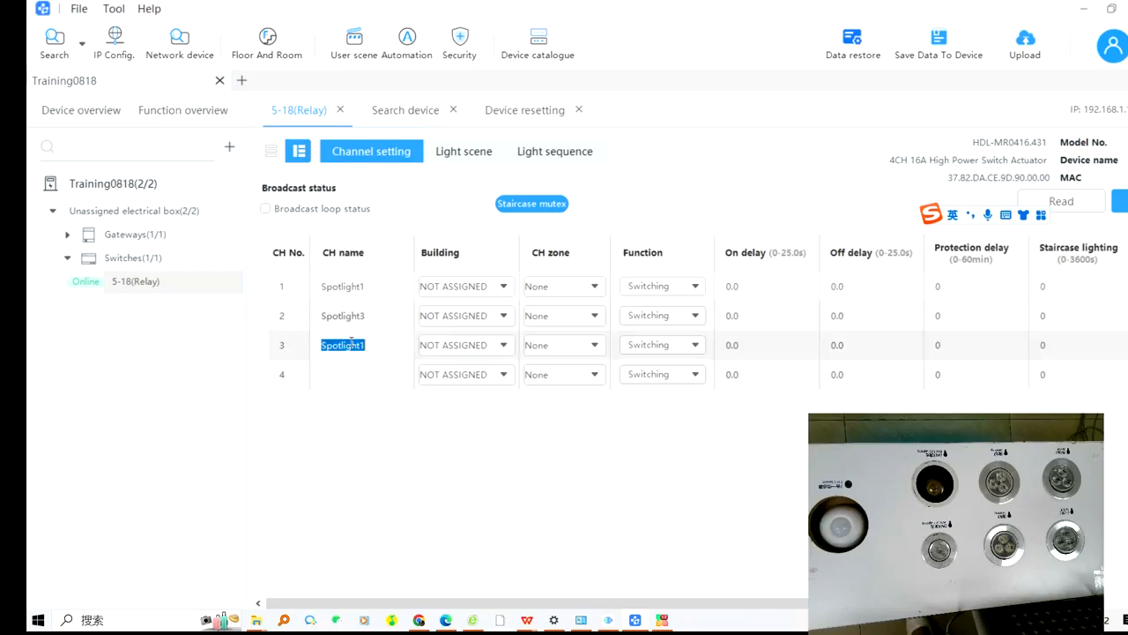
# - Correct the name of channel 2 to Spotlight2 and channel 3 to Spotlight3
pyautogui.click(387, 311)
pyautogui.click(386, 311)
pyautogui.press('BackSpace')
pyautogui.write('2')
pyautogui.click(386, 345)
pyautogui.click(387, 346)
pyautogui.press('BackSpace')
pyautogui.write('3')
# - Name channel 4 Spotlight4 using the copied name and save the channel settings
pyautogui.click(374, 376)
pyautogui.hotkey('ctrl', 'v')
pyautogui.press('BackSpace')
pyautogui.write('4')
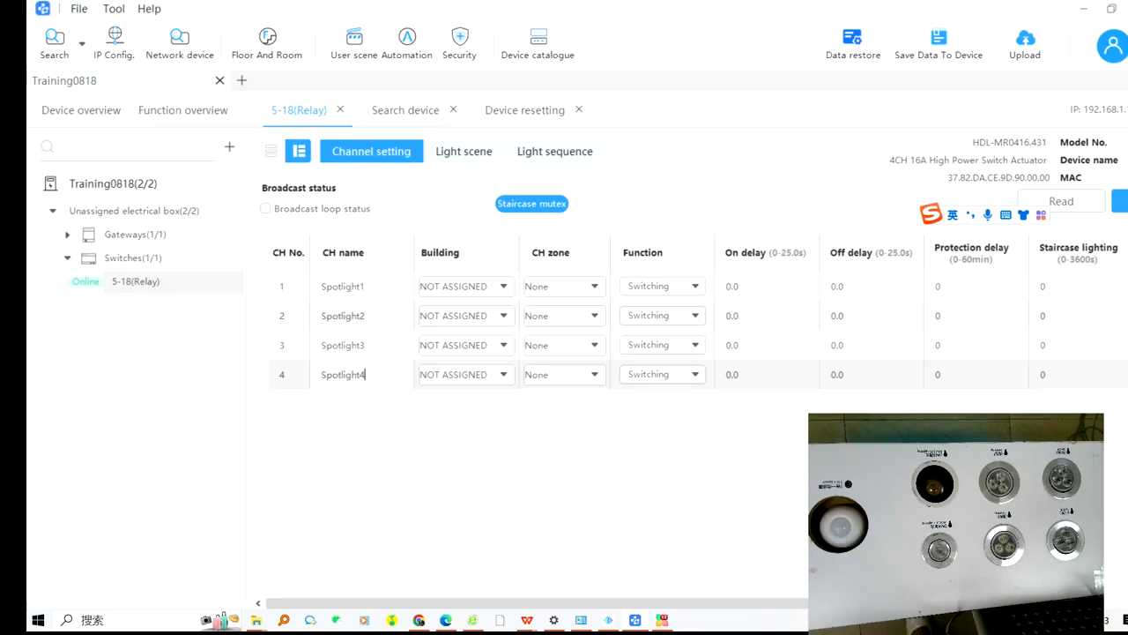
pyautogui.click(1124, 199)
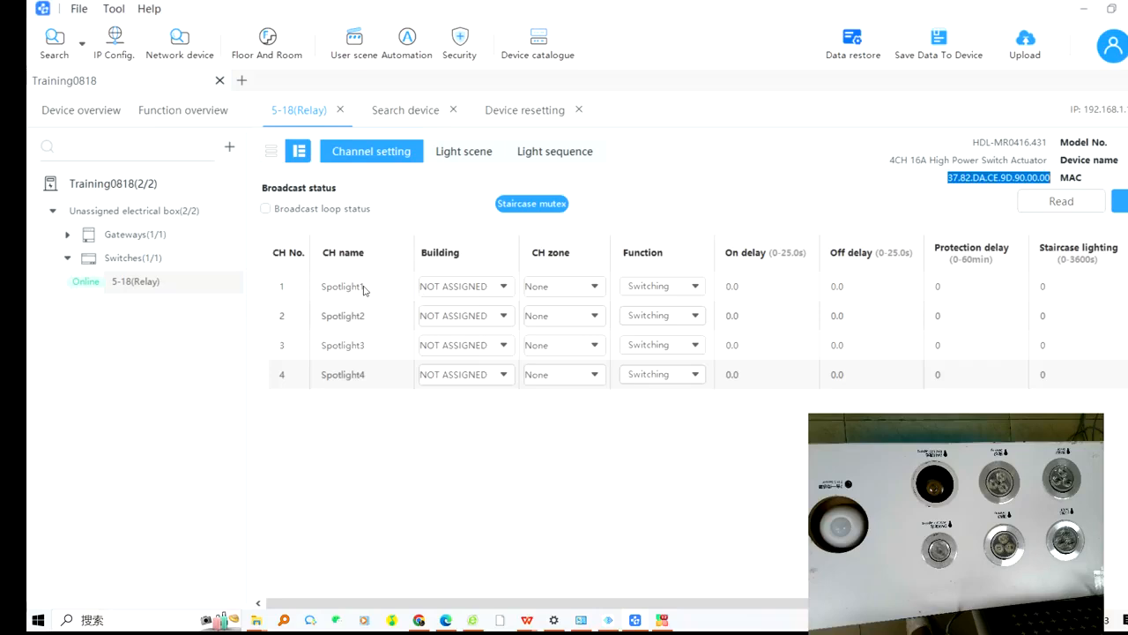
# - Assign the Spotlight1 and Spotlight2 channels to the Living Room on floor F1
pyautogui.click(465, 290)
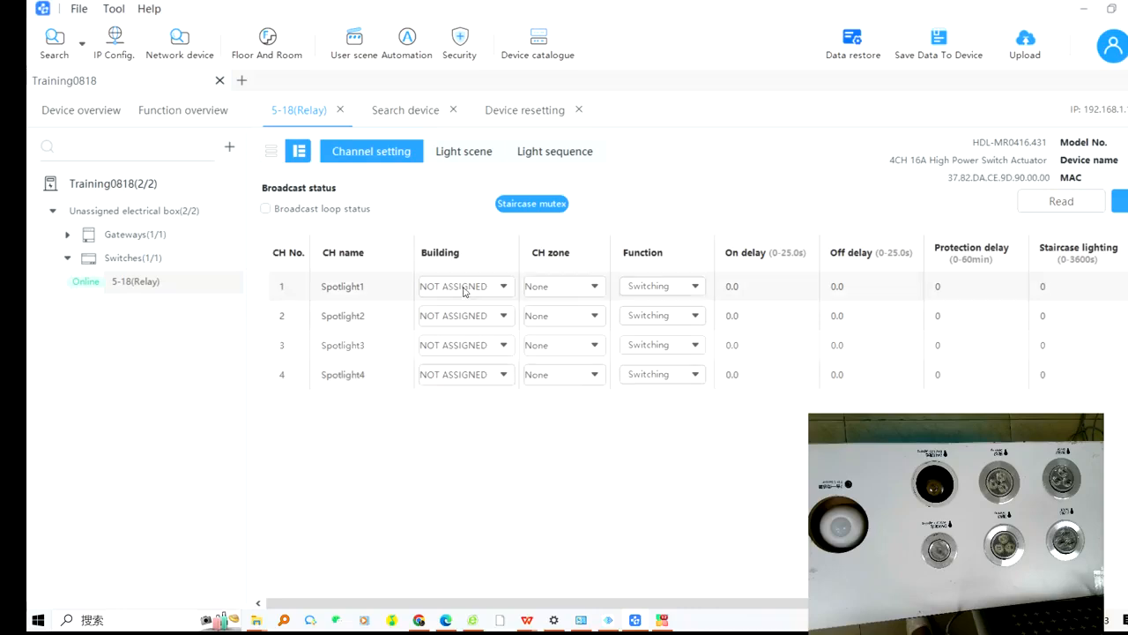
pyautogui.click(428, 345)
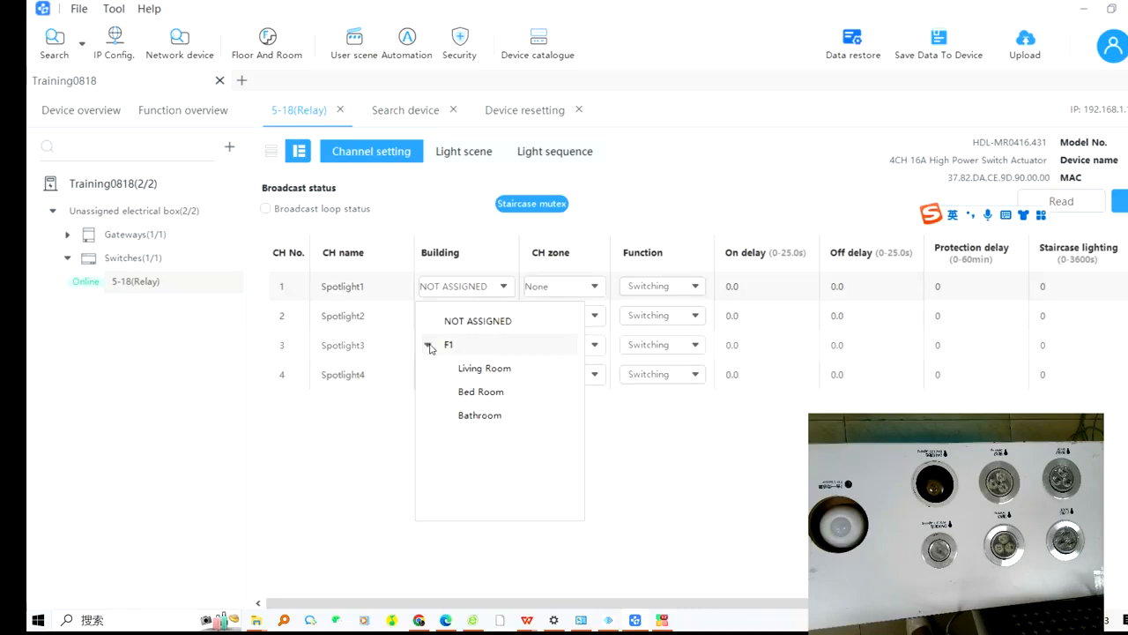
pyautogui.click(466, 374)
pyautogui.click(453, 315)
pyautogui.click(442, 376)
pyautogui.click(454, 400)
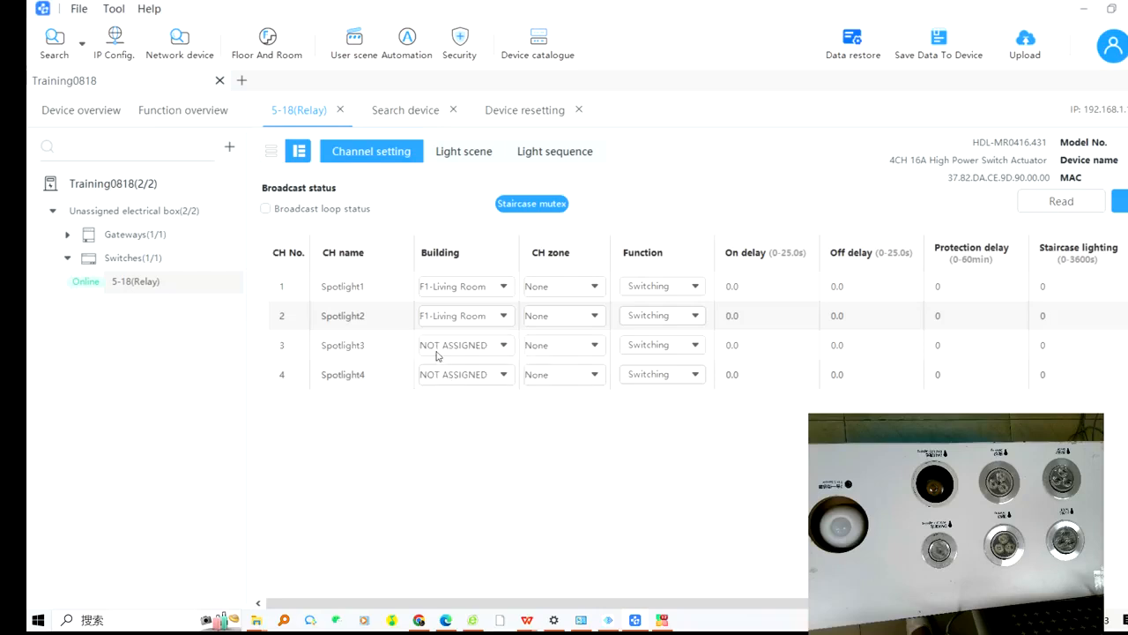
# - Assign the Spotlight3 and Spotlight4 channels to the Bed Room on floor F1 and save the channel settings
pyautogui.click(438, 350)
pyautogui.click(441, 404)
pyautogui.click(465, 453)
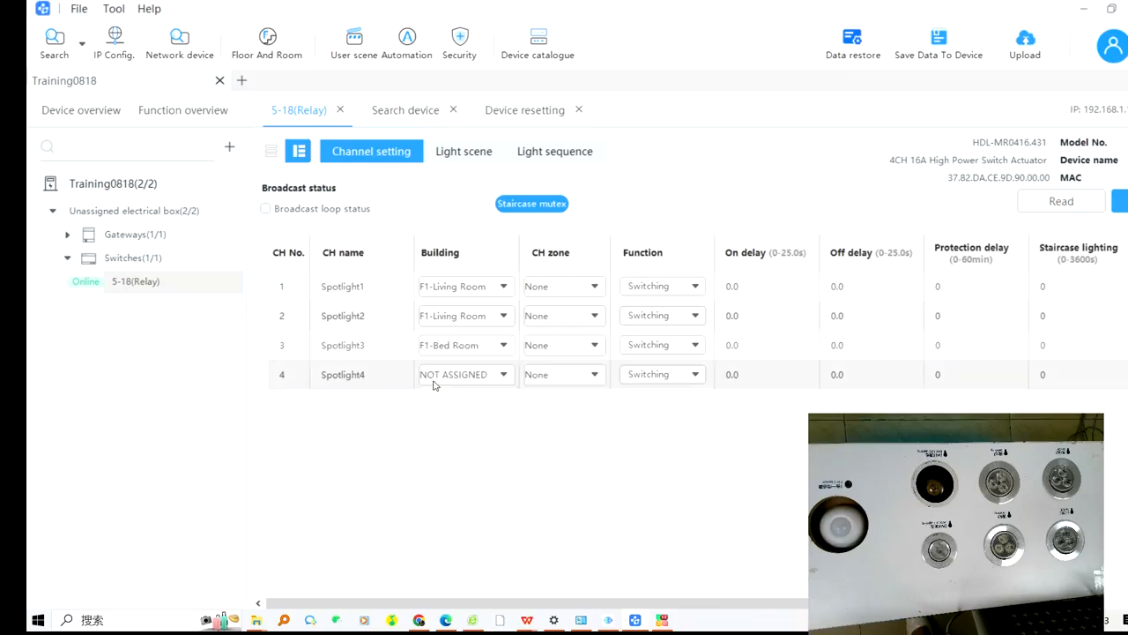
pyautogui.click(435, 379)
pyautogui.click(435, 432)
pyautogui.click(473, 483)
pyautogui.click(1119, 209)
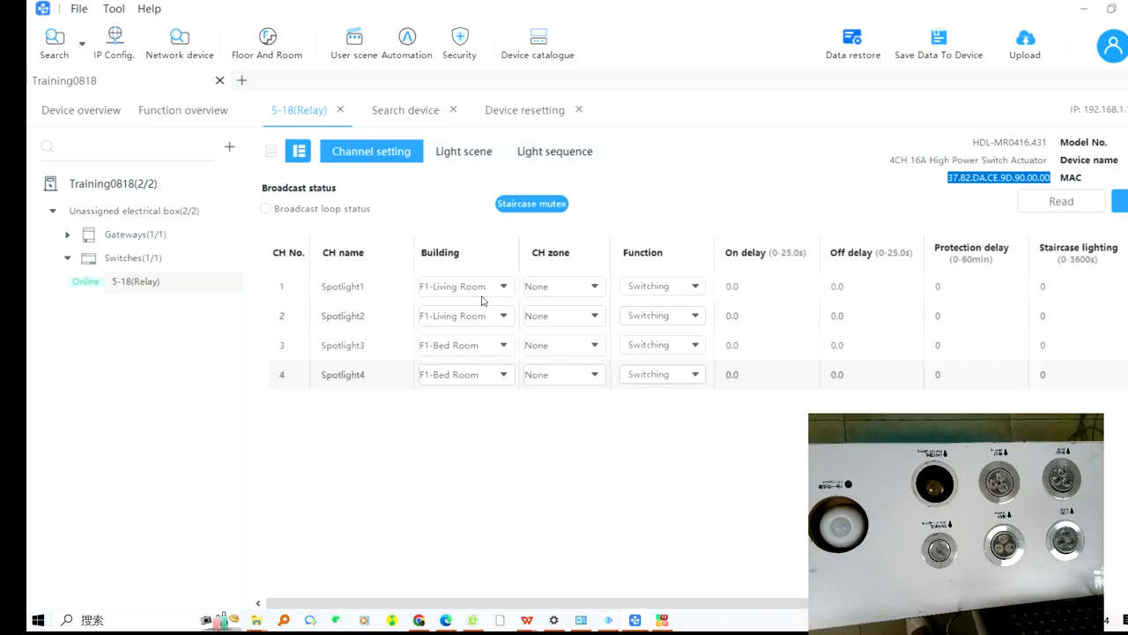
# - Look through the function types available for the Spotlight1 channel without changing the selection
pyautogui.click(462, 163)
pyautogui.click(639, 293)
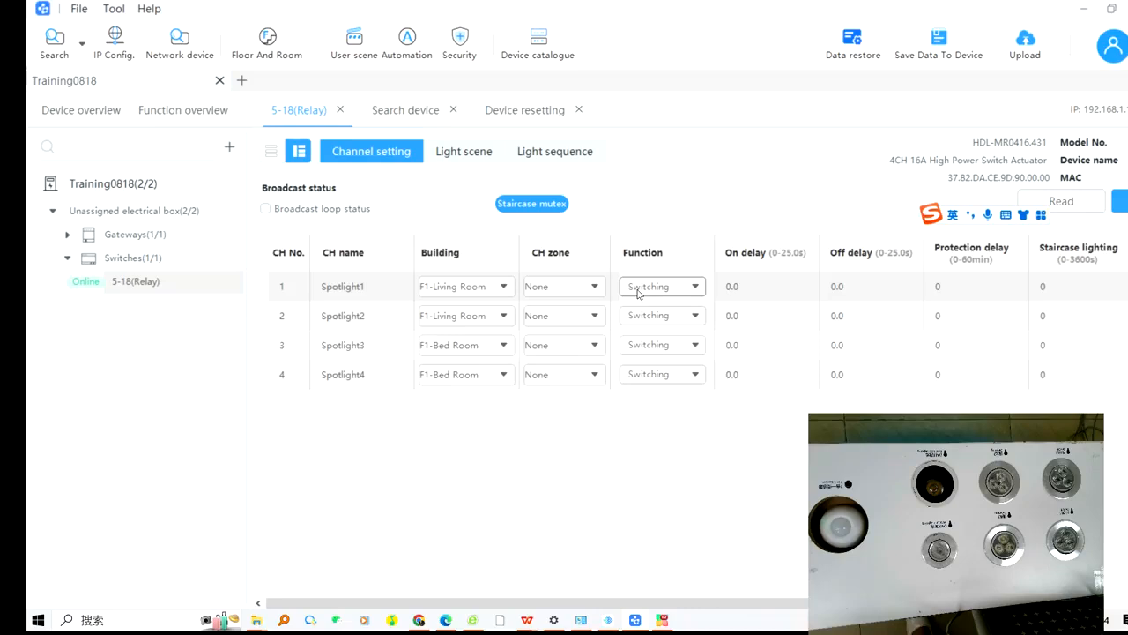
pyautogui.click(702, 287)
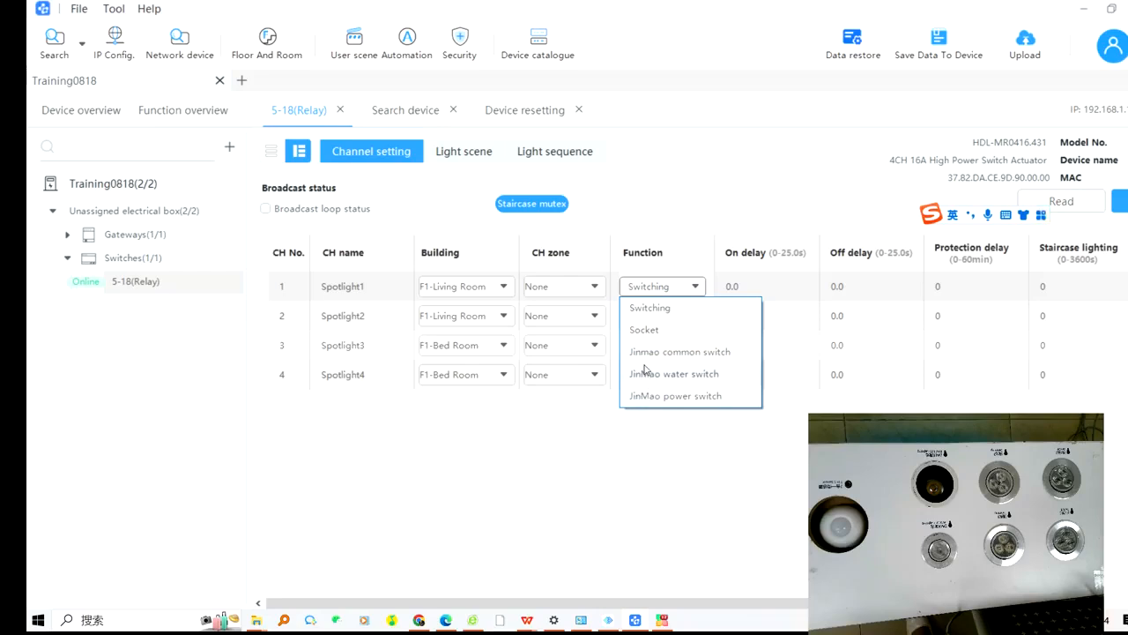
pyautogui.click(654, 440)
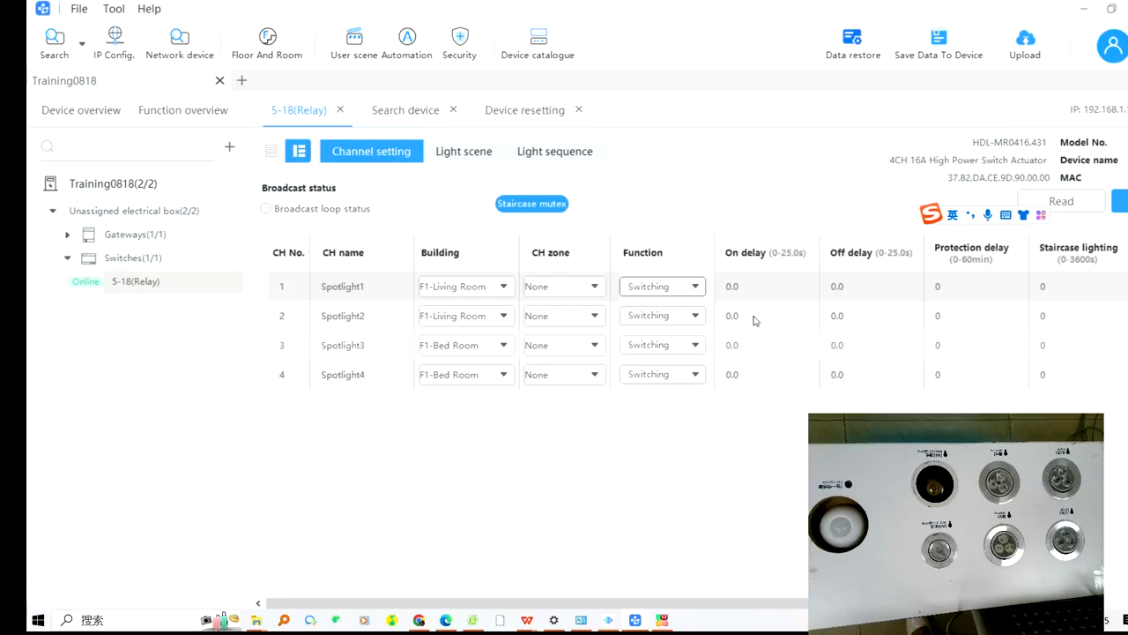
# - Save a staircase lighting time of 10 seconds for Spotlight1 and test the channel by switching it on and off
pyautogui.click(1066, 294)
pyautogui.write('10')
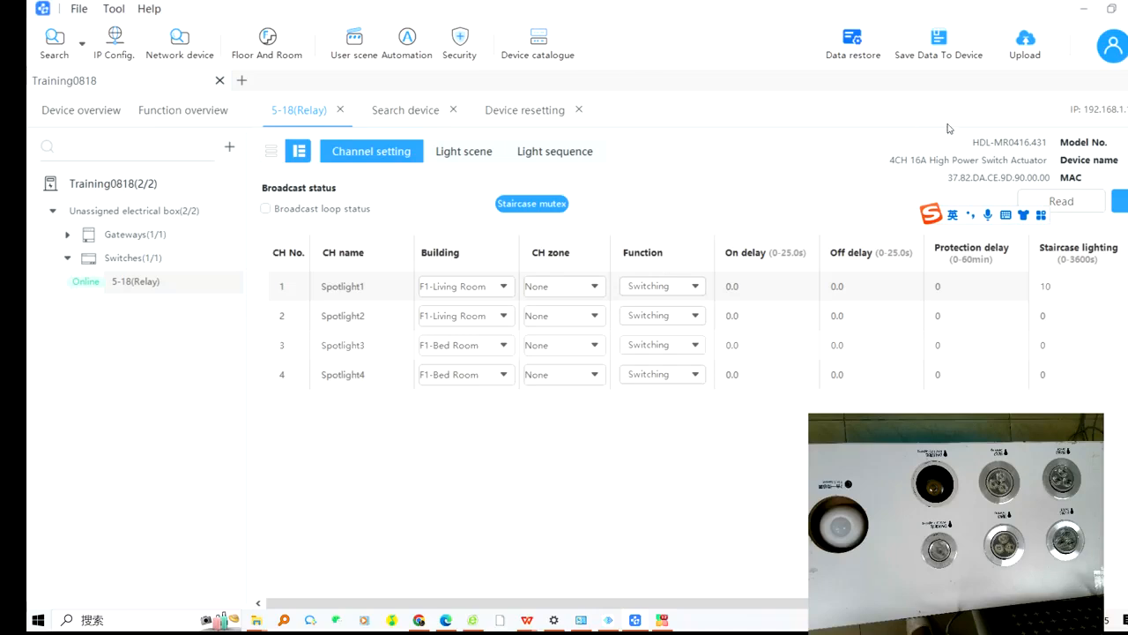
pyautogui.click(1124, 211)
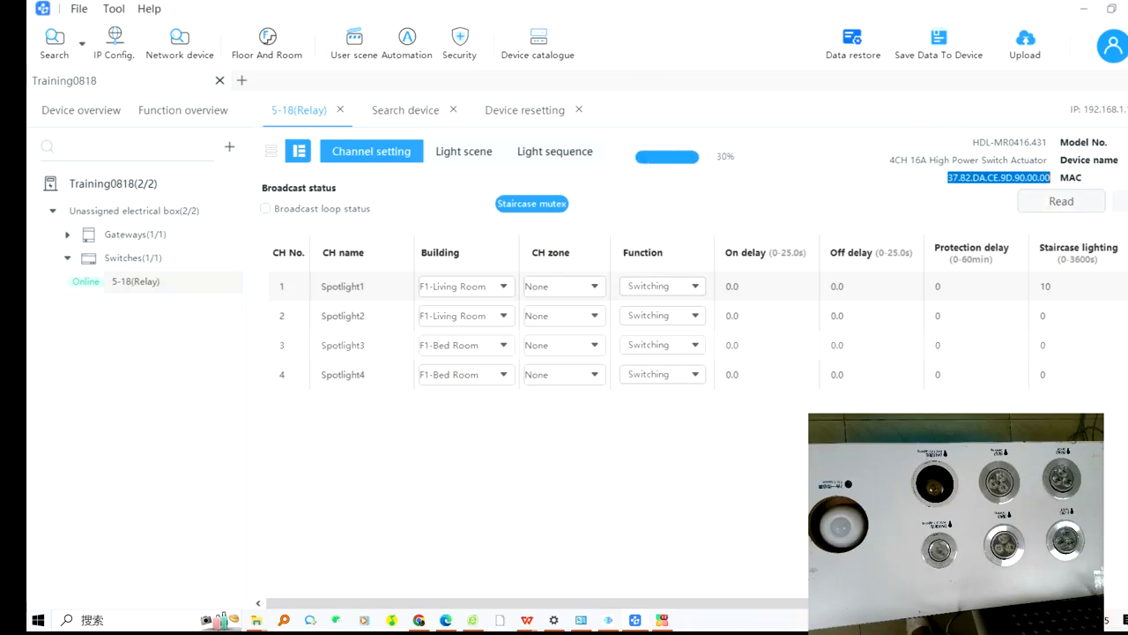
pyautogui.moveTo(765, 602); pyautogui.dragTo(818, 603)
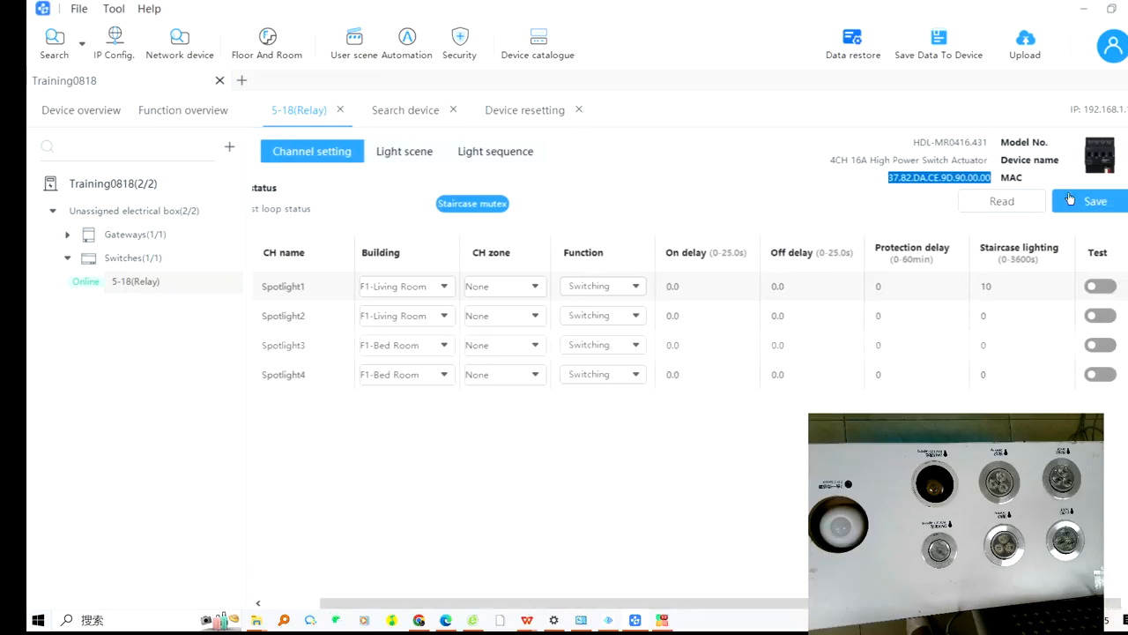
pyautogui.click(1100, 287)
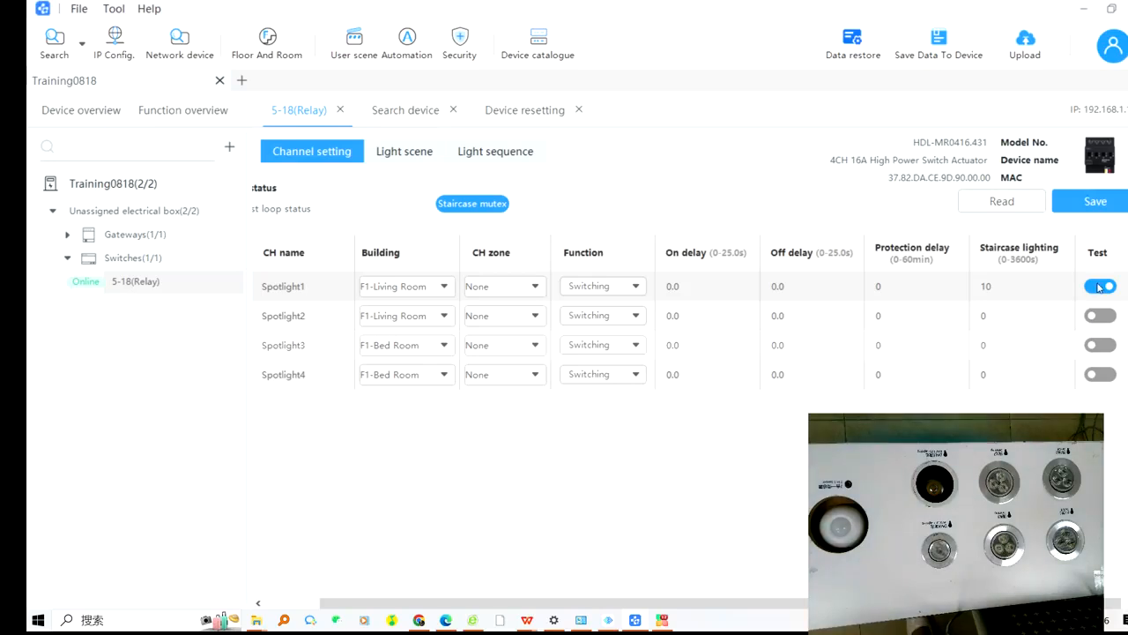
pyautogui.click(1099, 287)
# - Set the staircase lighting time of Spotlight1 to 0 and save the channel settings
pyautogui.doubleClick(1007, 290)
pyautogui.write('0')
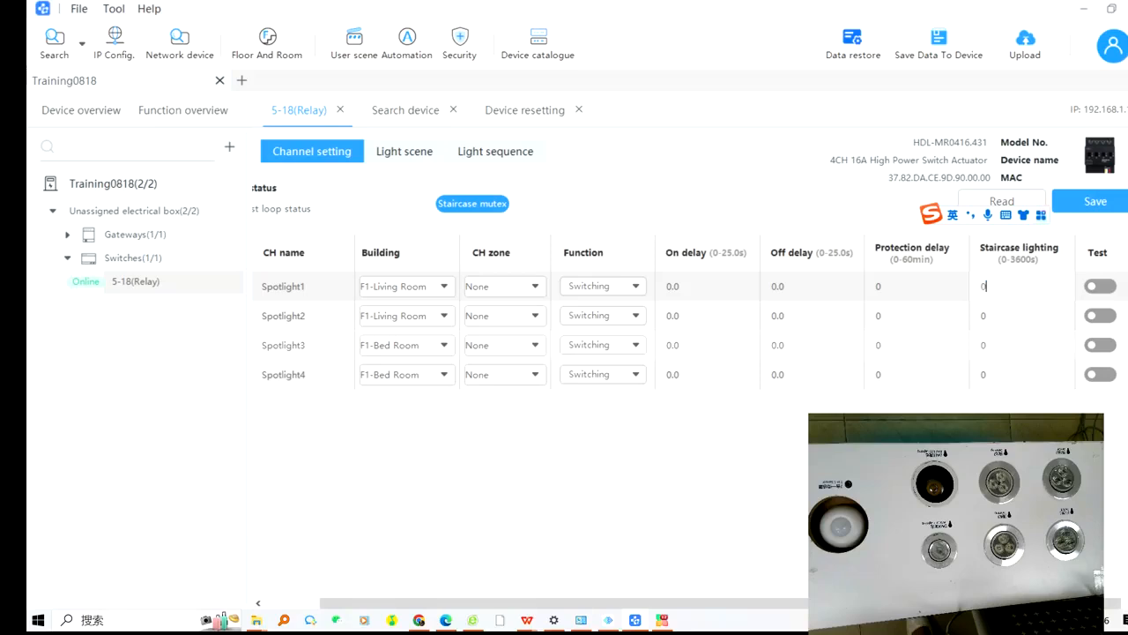
pyautogui.click(1079, 205)
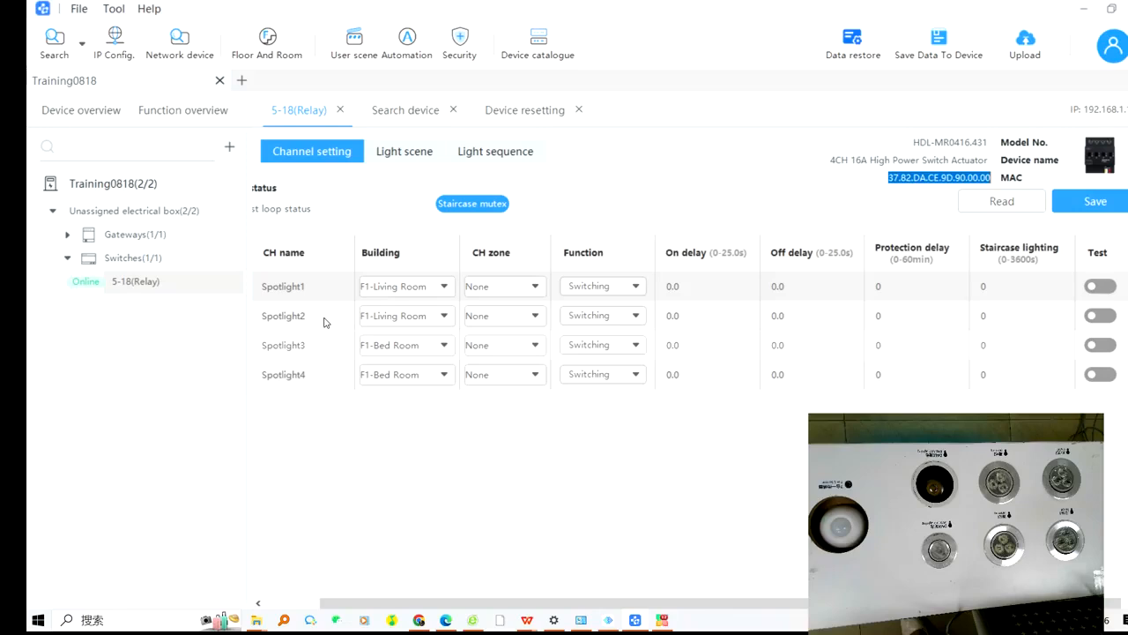
# - Inspect the relay's light scene page, including its device scene list and channel list
pyautogui.click(405, 154)
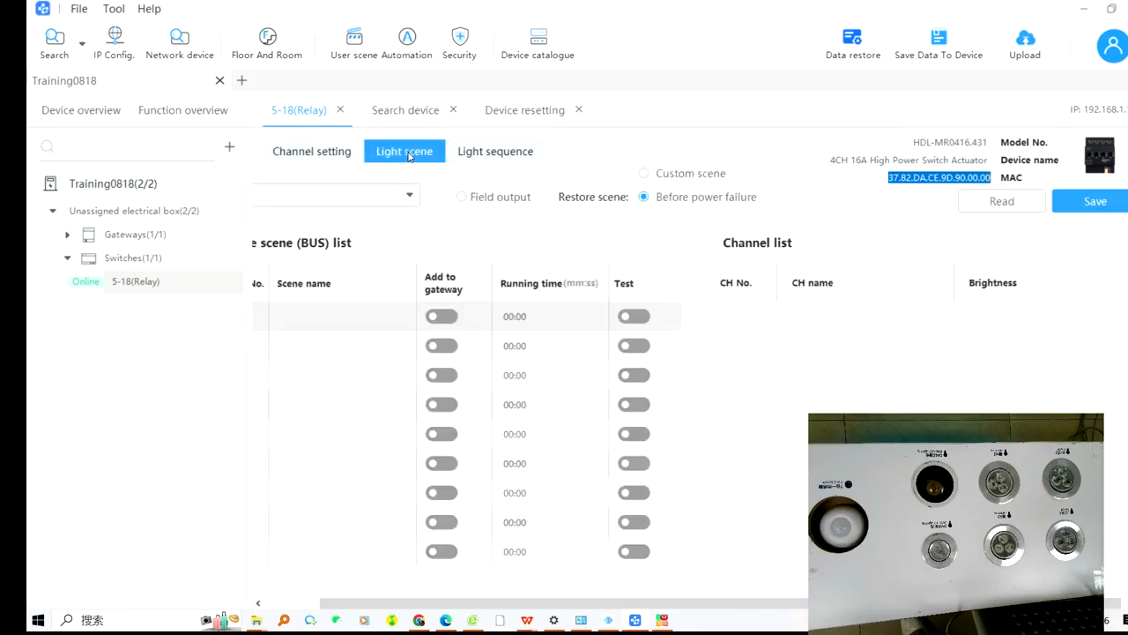
pyautogui.moveTo(777, 608); pyautogui.dragTo(715, 605)
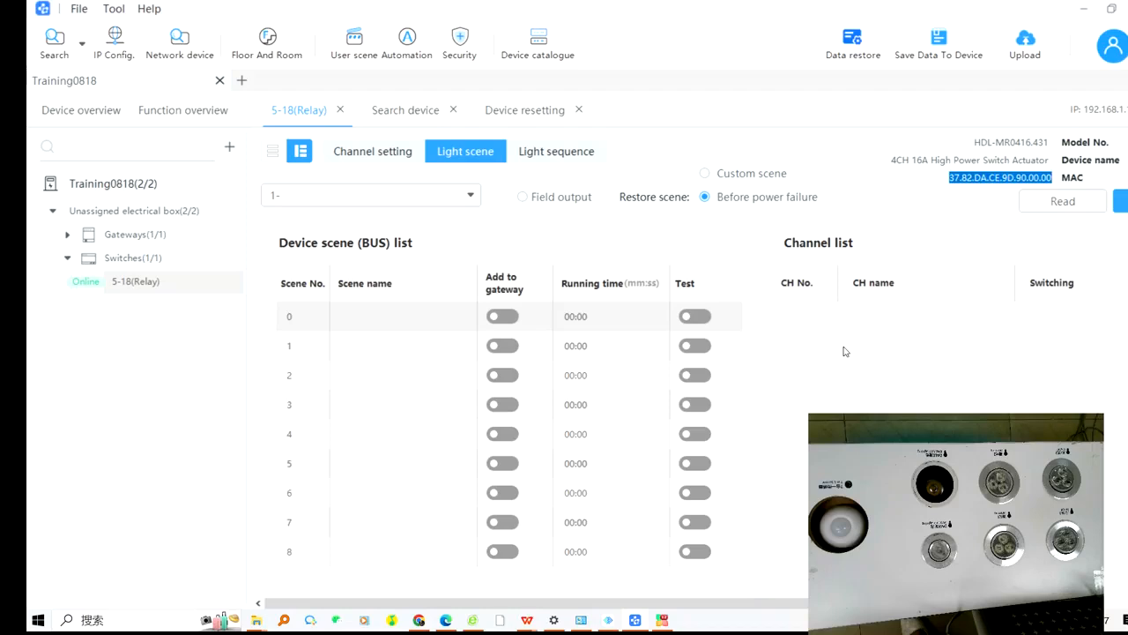
pyautogui.click(813, 332)
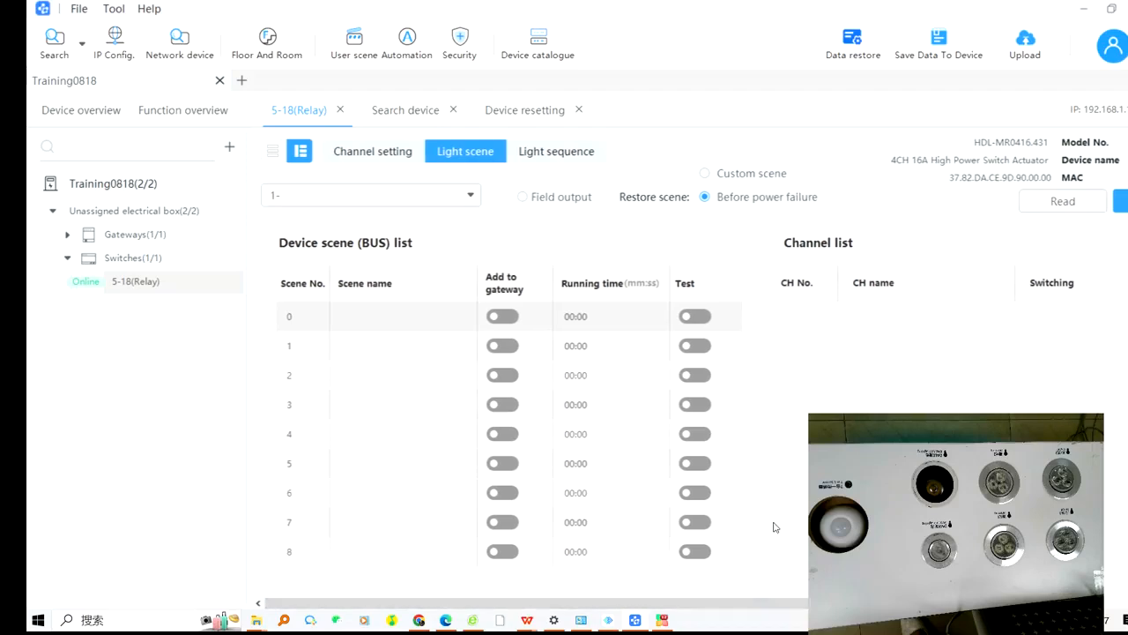
# - Open the zone setup from the Spotlight1 row of the channel settings and name zone 1 Living Room
pyautogui.click(378, 158)
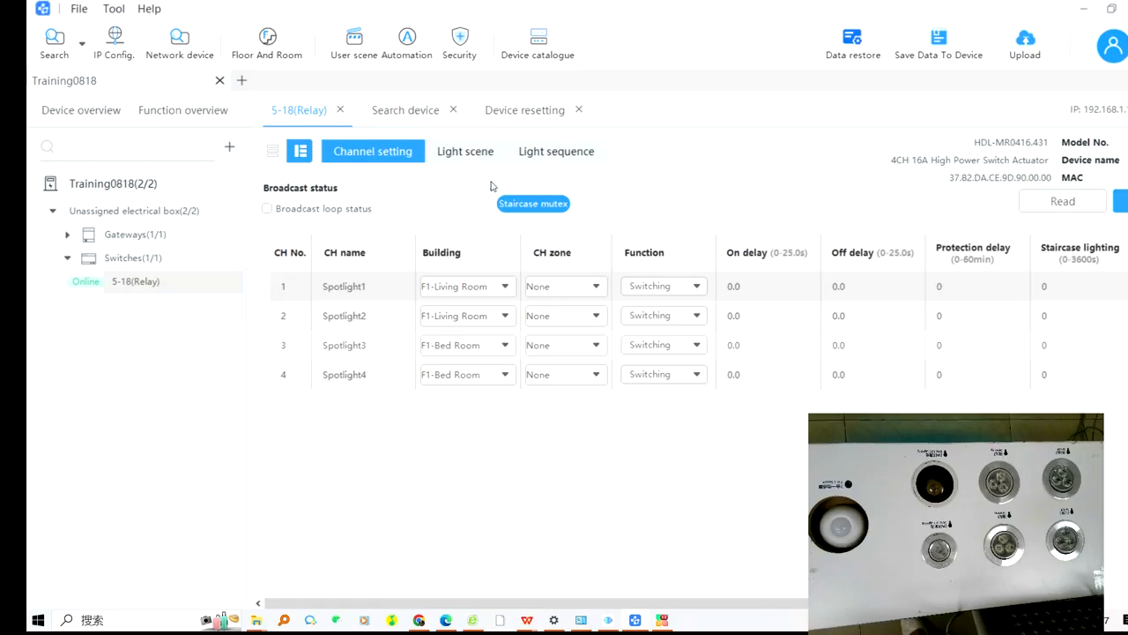
pyautogui.click(561, 289)
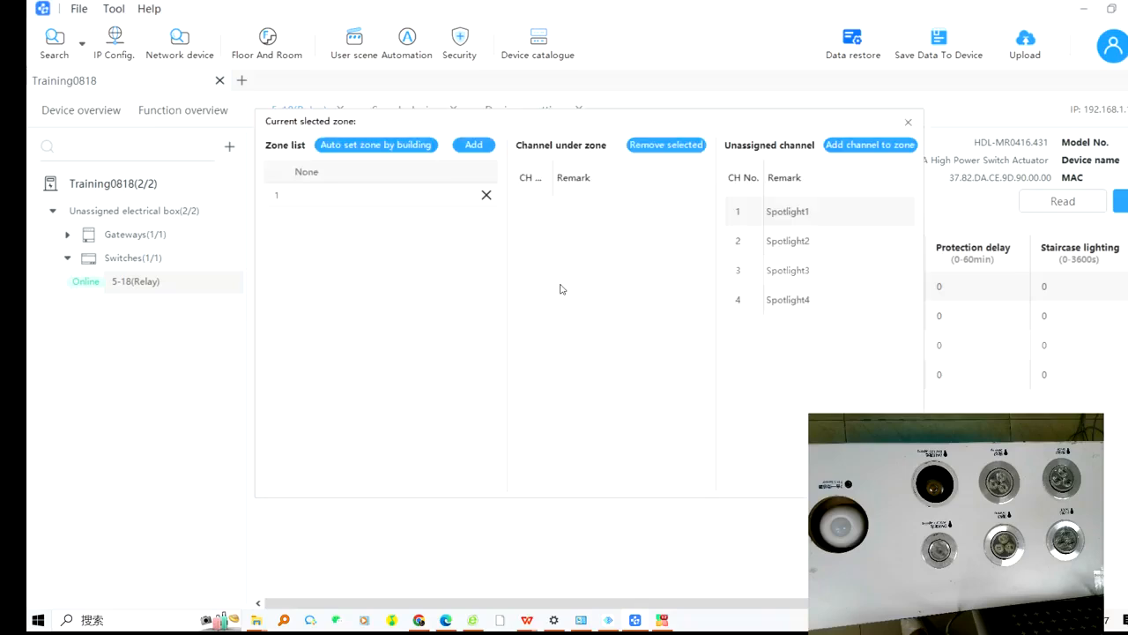
pyautogui.click(328, 194)
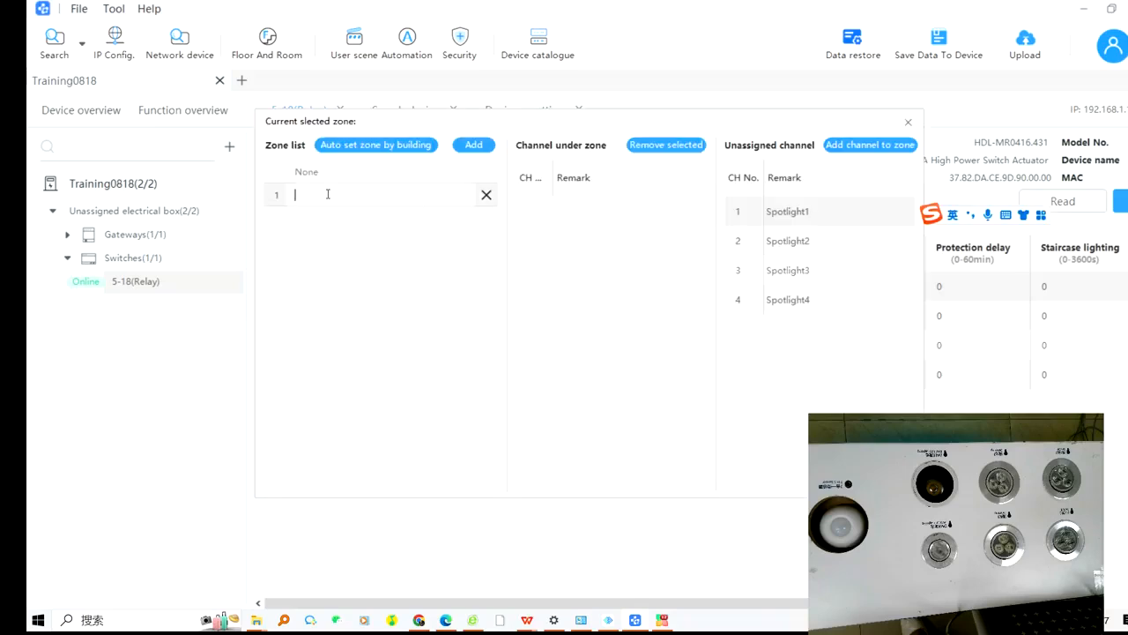
pyautogui.press('capslock')
pyautogui.write('L')
pyautogui.press('capslock')
pyautogui.write('i')
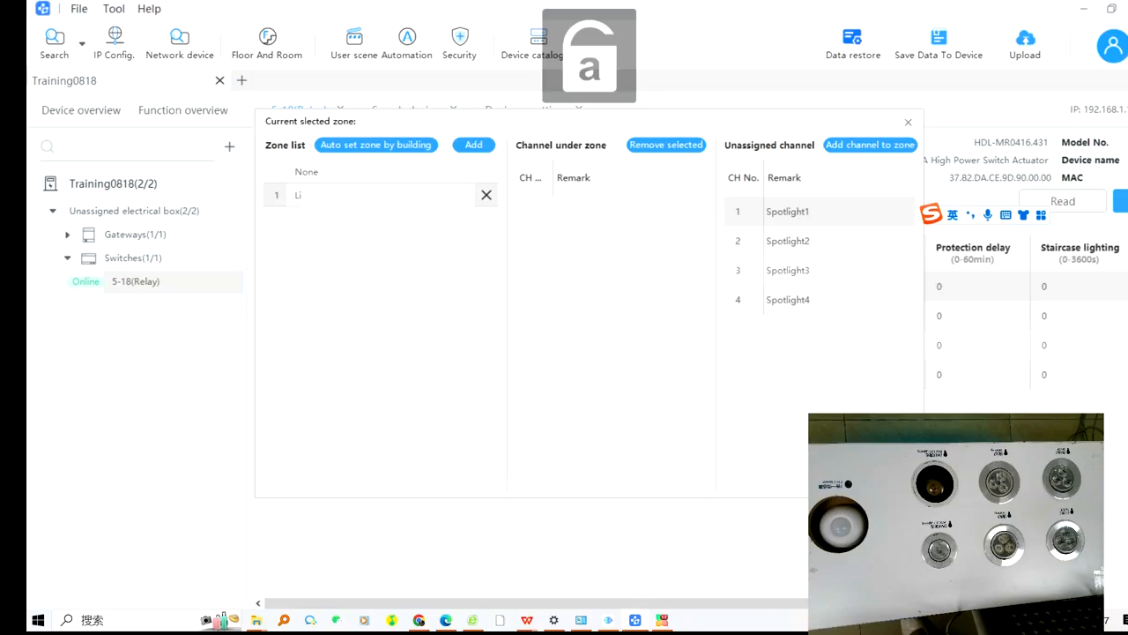
pyautogui.write('ving')
pyautogui.press('capslock')
pyautogui.write('R')
pyautogui.press('capslock')
pyautogui.write('oom')
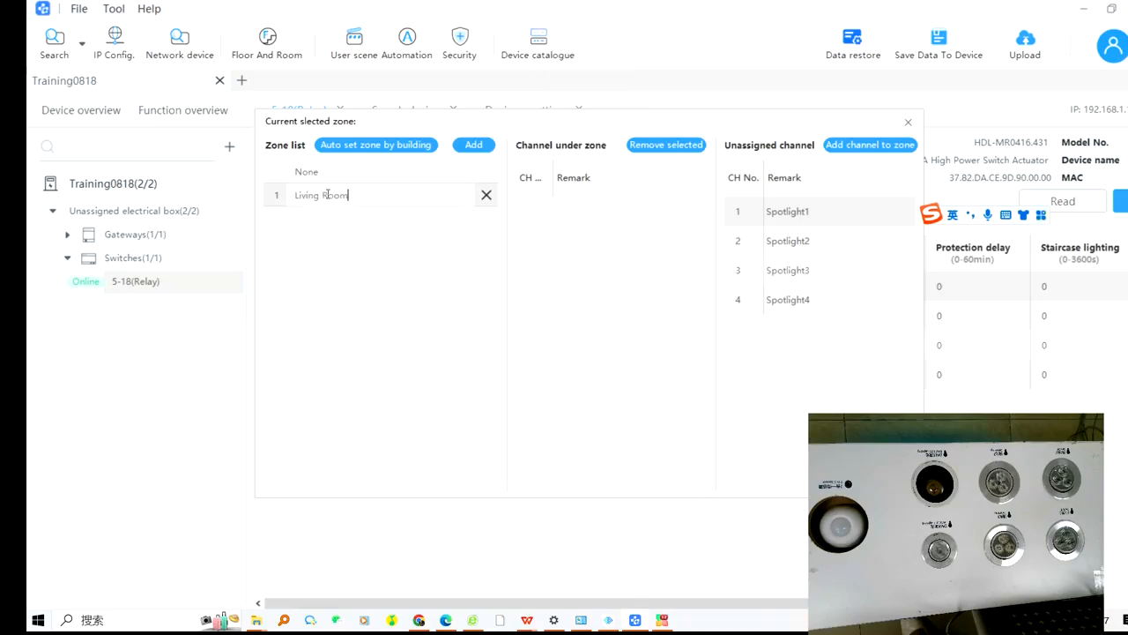
# - Add a second zone to the zone list and name it Bedroom
pyautogui.click(473, 145)
pyautogui.click(351, 218)
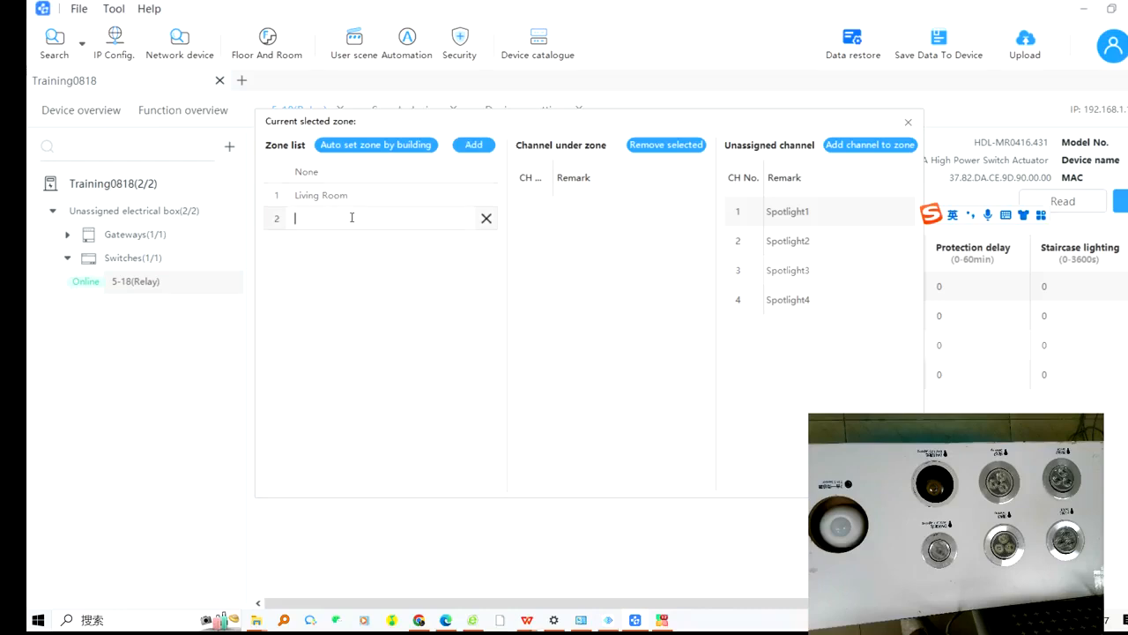
pyautogui.press('capslock')
pyautogui.press('capslock')
pyautogui.write('Bedroom')
# - Assign Spotlight1 and Spotlight2 to the Living Room zone and Spotlight3 and Spotlight4 to the Bedroom zone, closing the zone setup
pyautogui.click(362, 197)
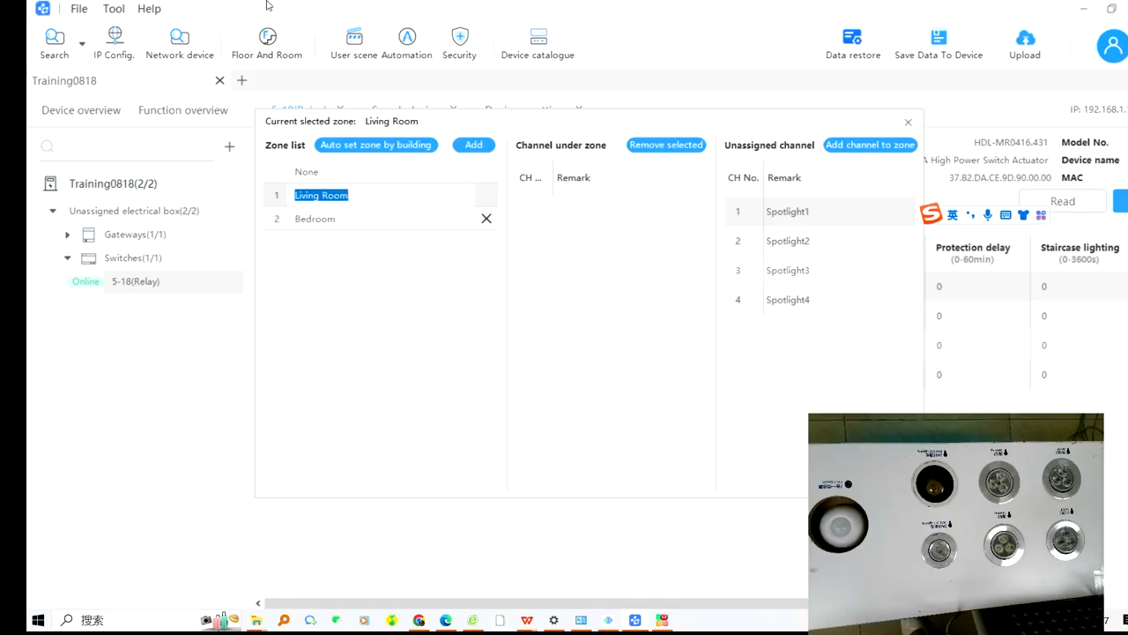
pyautogui.click(868, 144)
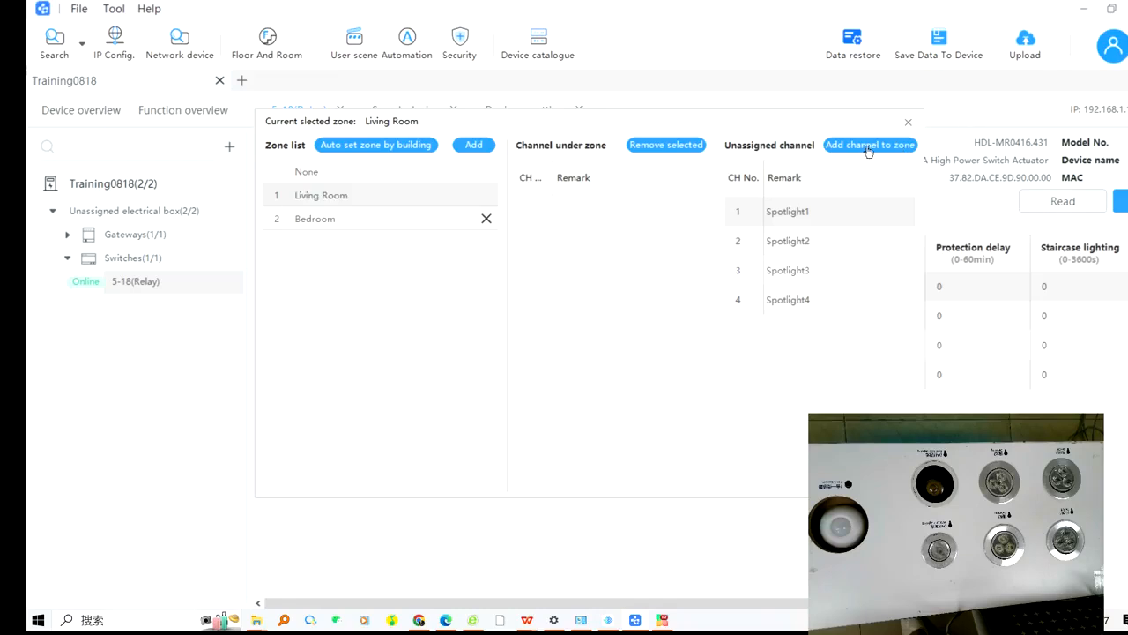
pyautogui.click(431, 218)
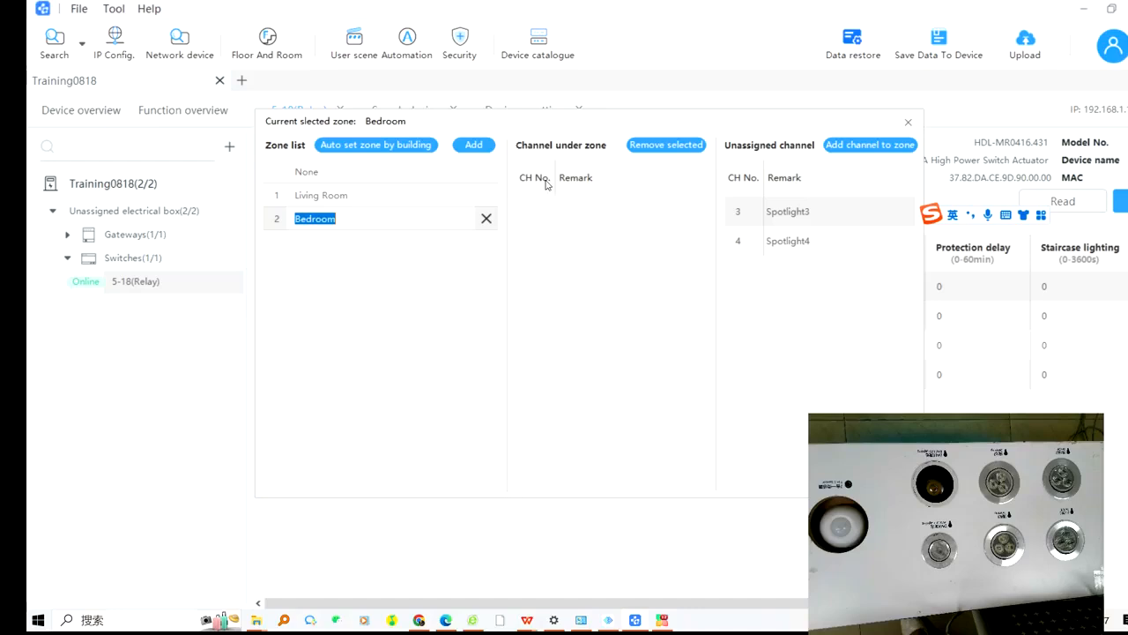
pyautogui.click(858, 147)
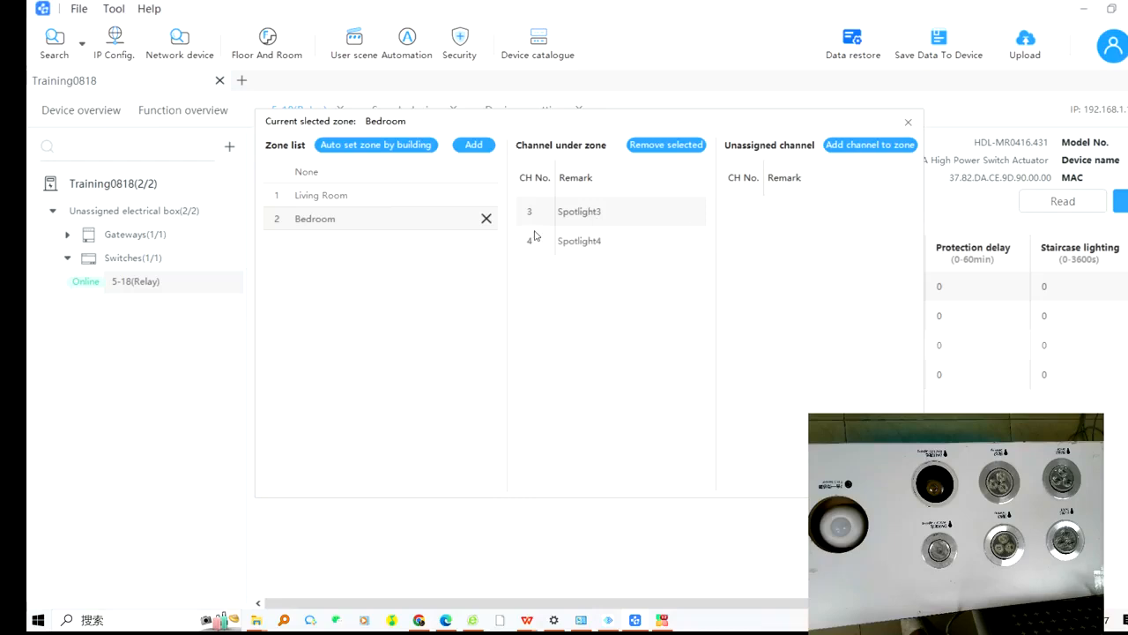
pyautogui.click(907, 122)
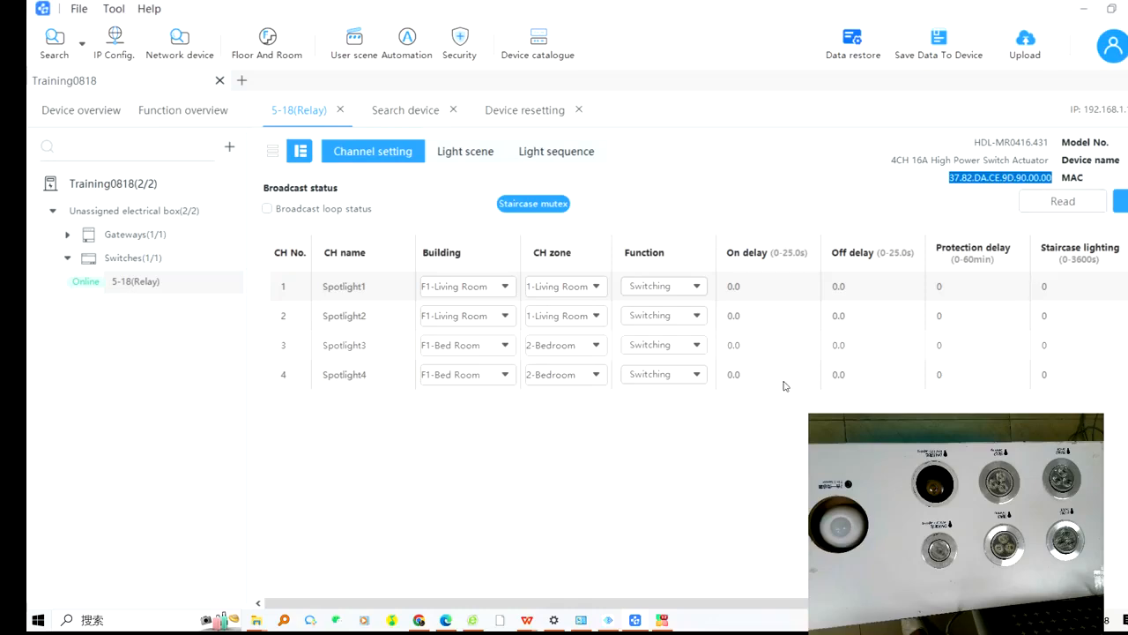
# - Review the light scene page for the 1-Living Room zone and compare it with the channel settings
pyautogui.click(464, 154)
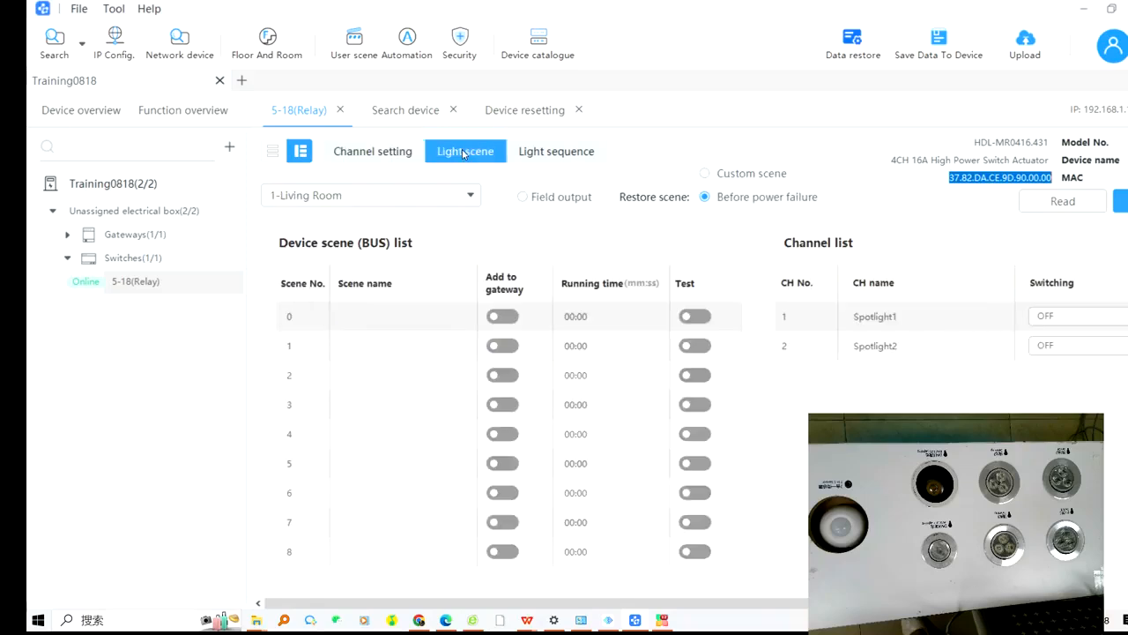
pyautogui.click(396, 198)
pyautogui.click(370, 225)
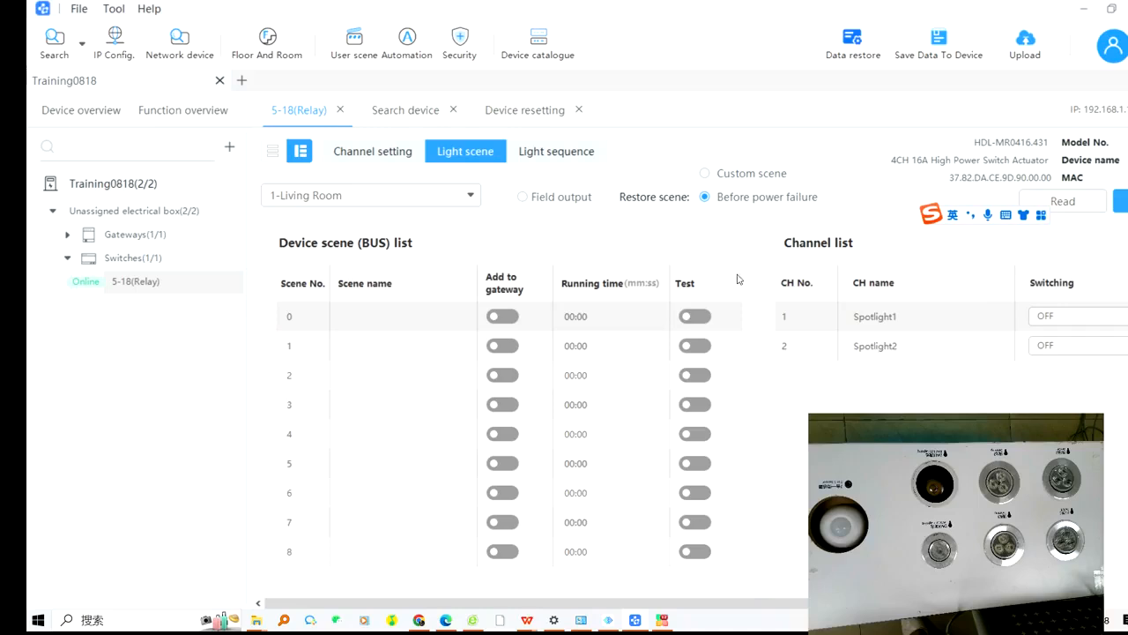
pyautogui.click(368, 152)
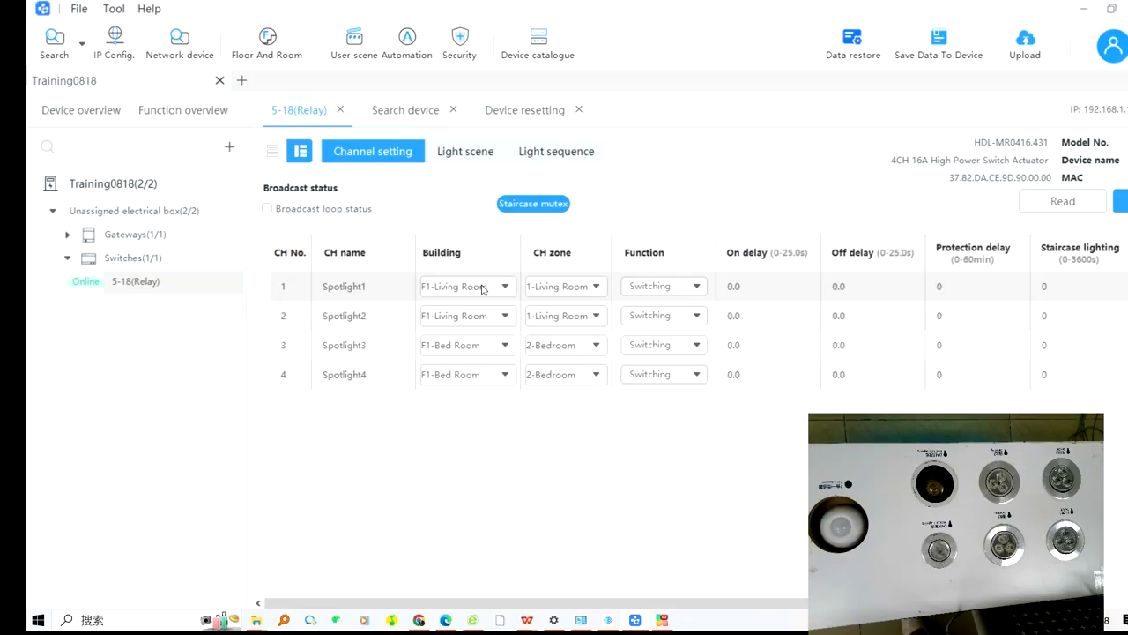
# - Name light scene 0 of the Living Room zone "All off by default" and save it
pyautogui.click(458, 164)
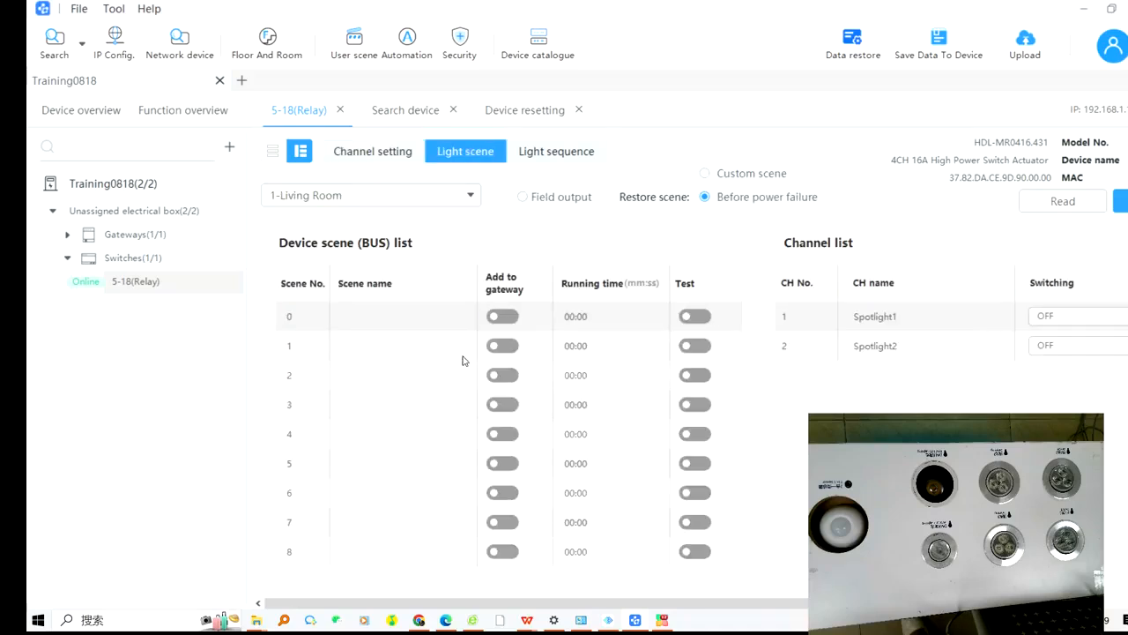
pyautogui.click(398, 319)
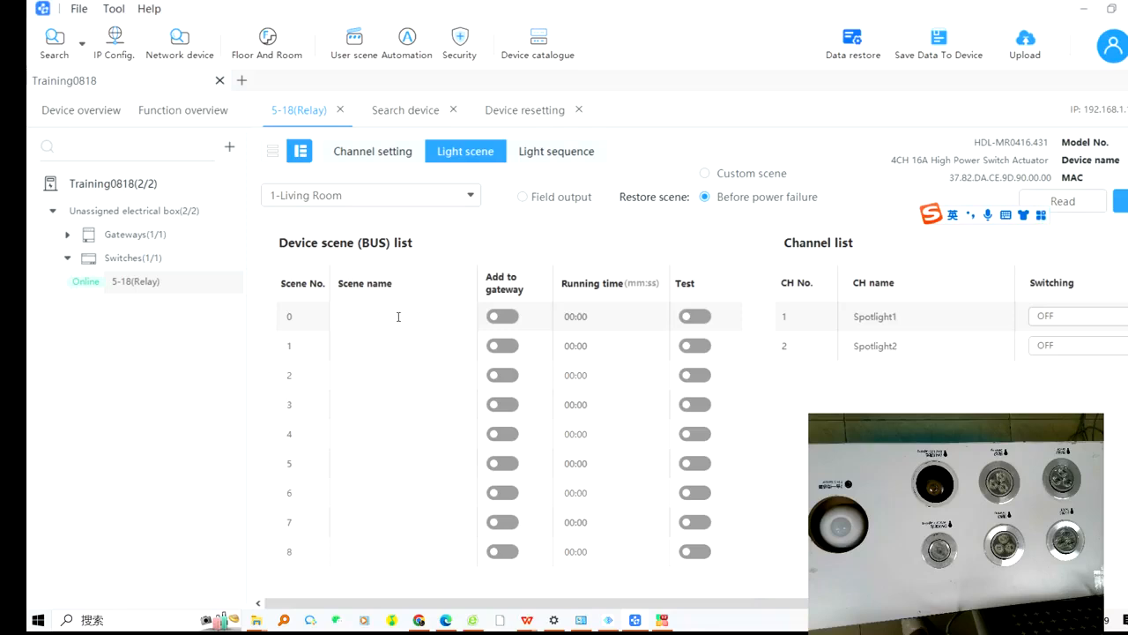
pyautogui.press('capslock')
pyautogui.write('A')
pyautogui.press('capslock')
pyautogui.write('ll off')
pyautogui.press('capslock')
pyautogui.press('capslock')
pyautogui.write('by ')
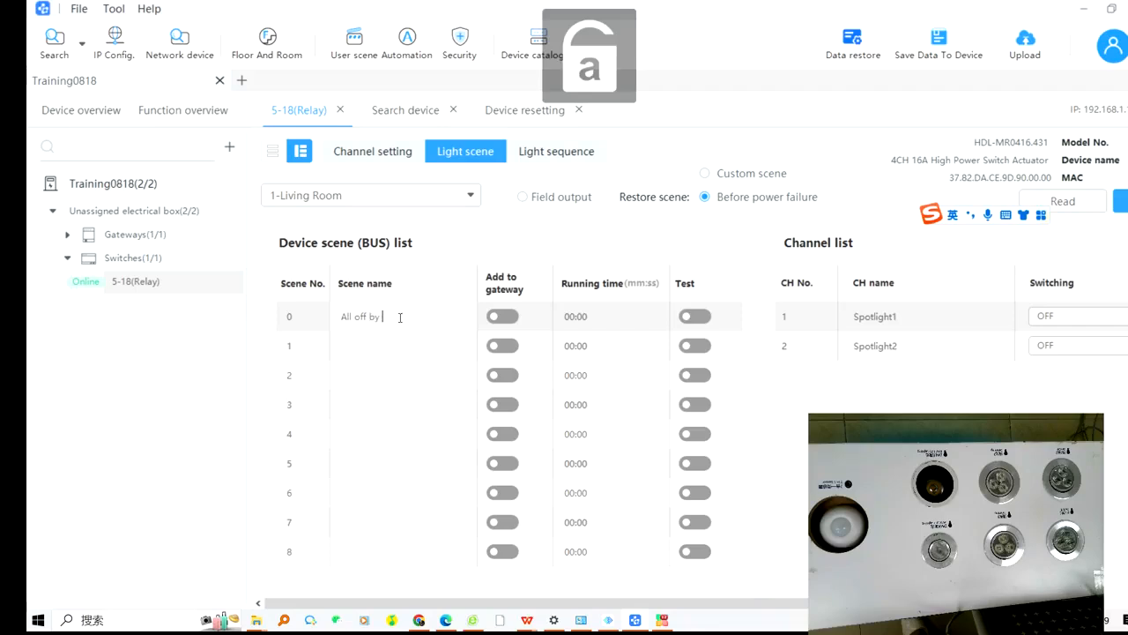
pyautogui.write('default')
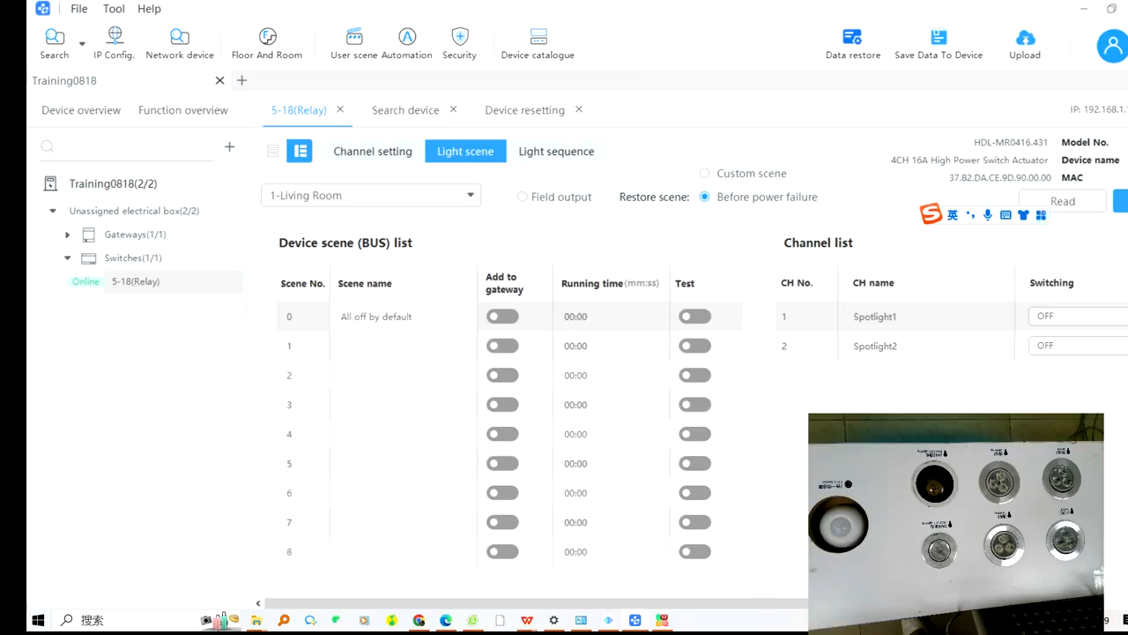
pyautogui.click(1120, 203)
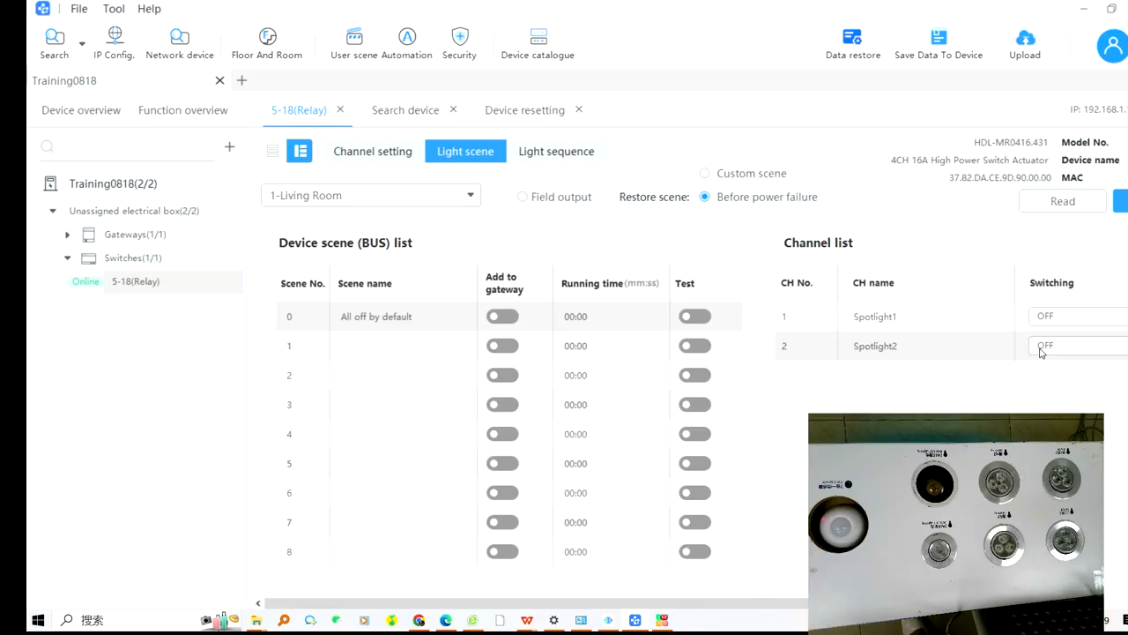
# - Set the switching of Spotlight1 and Spotlight2 to ON for light scene 1
pyautogui.click(393, 346)
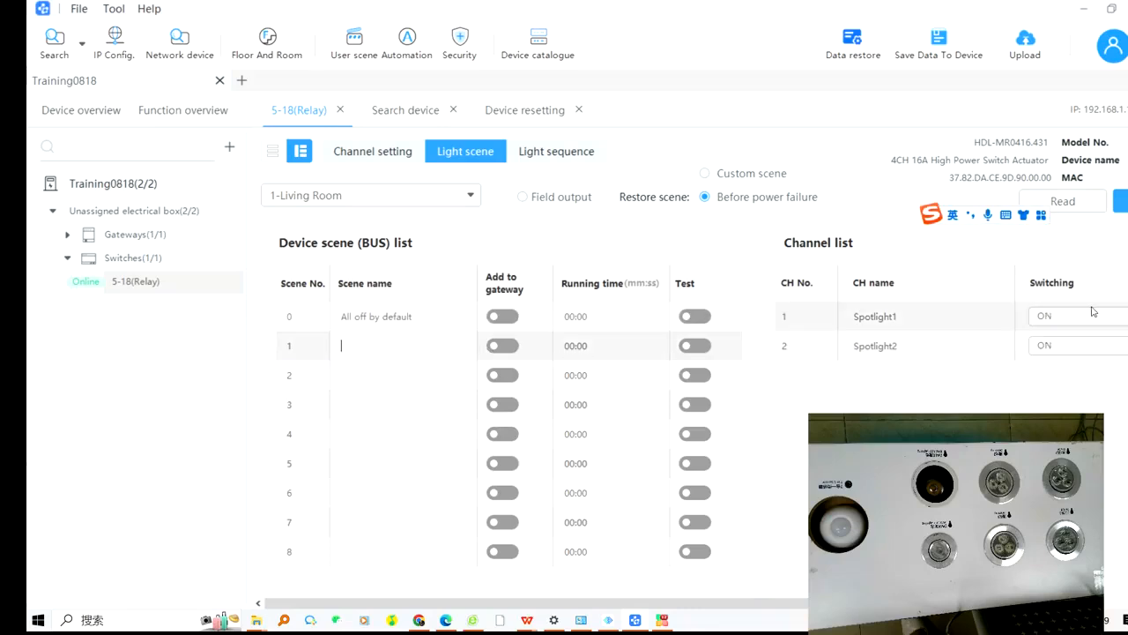
pyautogui.click(1069, 322)
pyautogui.click(1055, 362)
pyautogui.click(1061, 323)
pyautogui.click(1050, 343)
pyautogui.click(1058, 323)
pyautogui.click(1049, 362)
# - Name light scene 1 of the Living Room zone "All on"
pyautogui.click(373, 343)
pyautogui.press('capslock')
pyautogui.write('A')
pyautogui.press('capslock')
pyautogui.write('ll on')
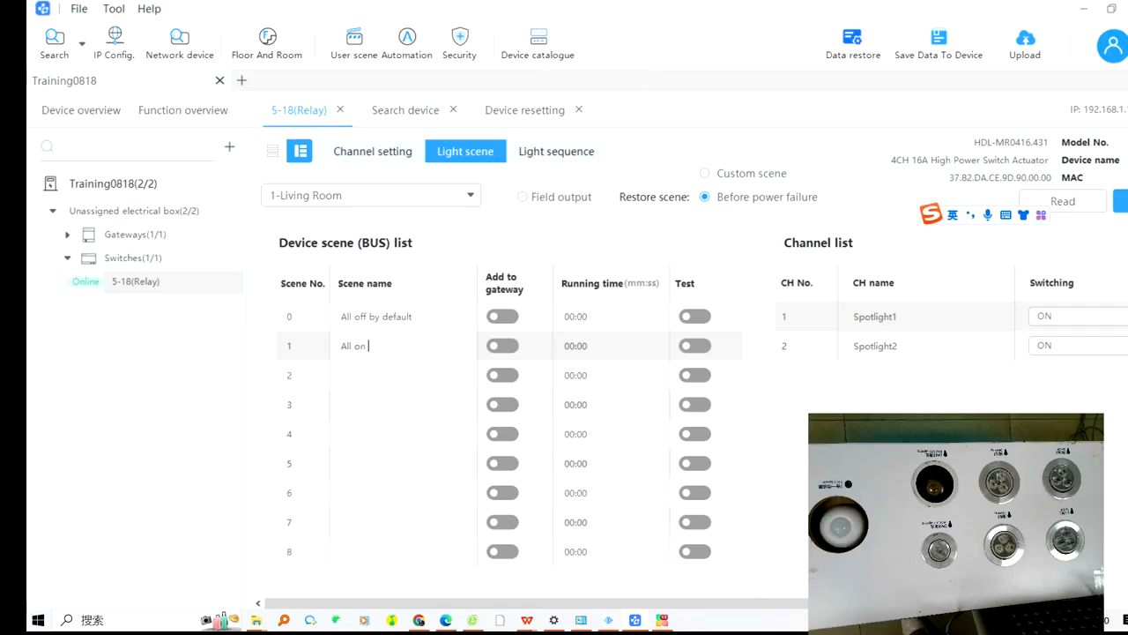
# - Name light scene 2 "1 on 2 off" and light scene 3 "1off 2 on"
pyautogui.click(382, 379)
pyautogui.write('1 on')
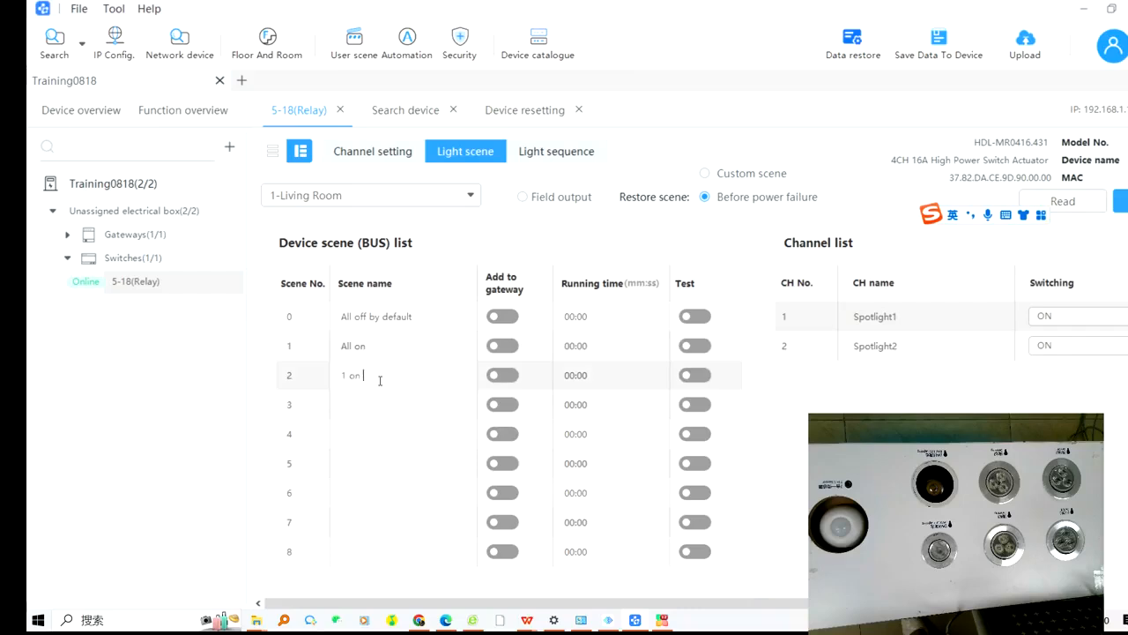
pyautogui.press('Return')
pyautogui.write('2 off')
pyautogui.click(364, 407)
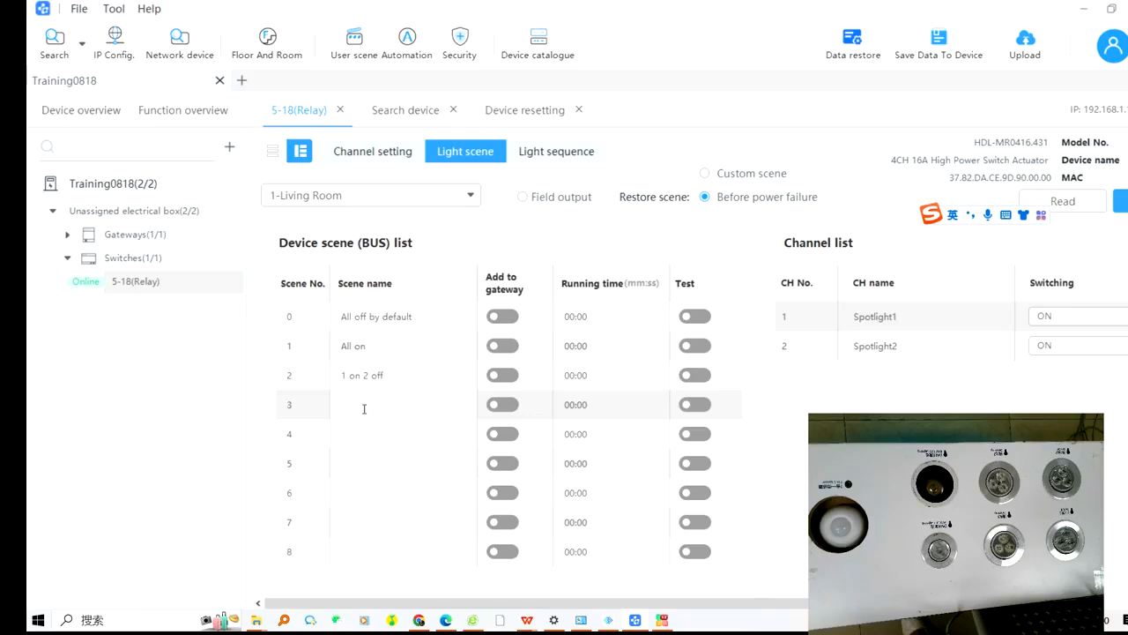
pyautogui.write('1off 2 on')
# - Set the switching of Spotlight2 to OFF in the "1 on 2 off" light scene
pyautogui.doubleClick(384, 348)
pyautogui.doubleClick(391, 376)
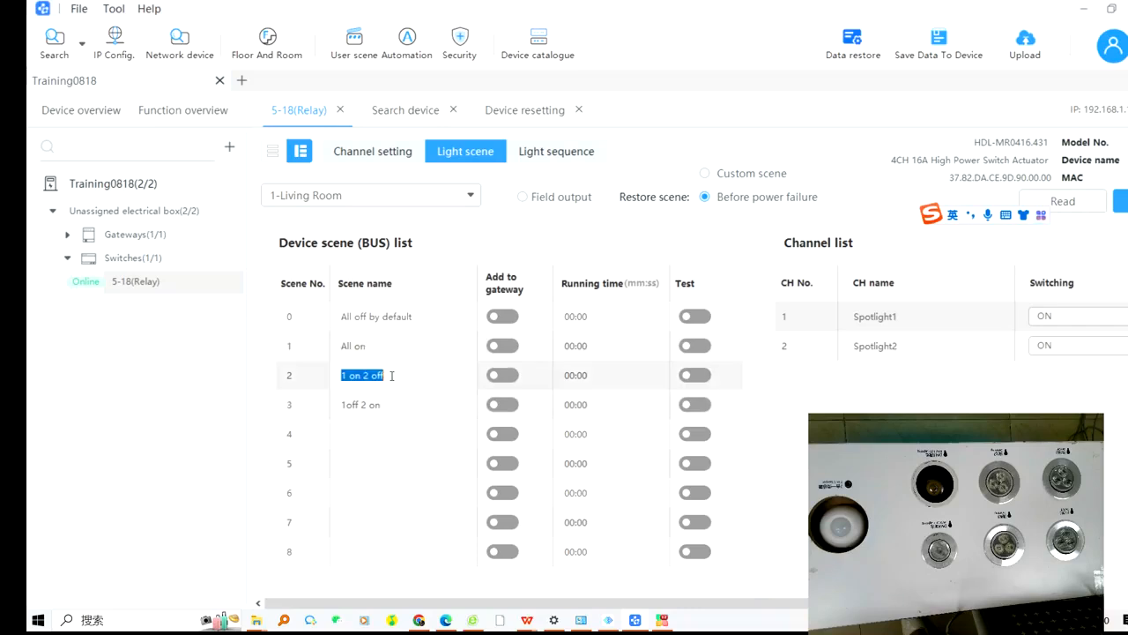
pyautogui.click(1057, 345)
pyautogui.click(1057, 353)
pyautogui.click(1047, 380)
# - Set the switching of Spotlight1 to OFF in the "1off 2 on" light scene and save the light scenes
pyautogui.doubleClick(404, 414)
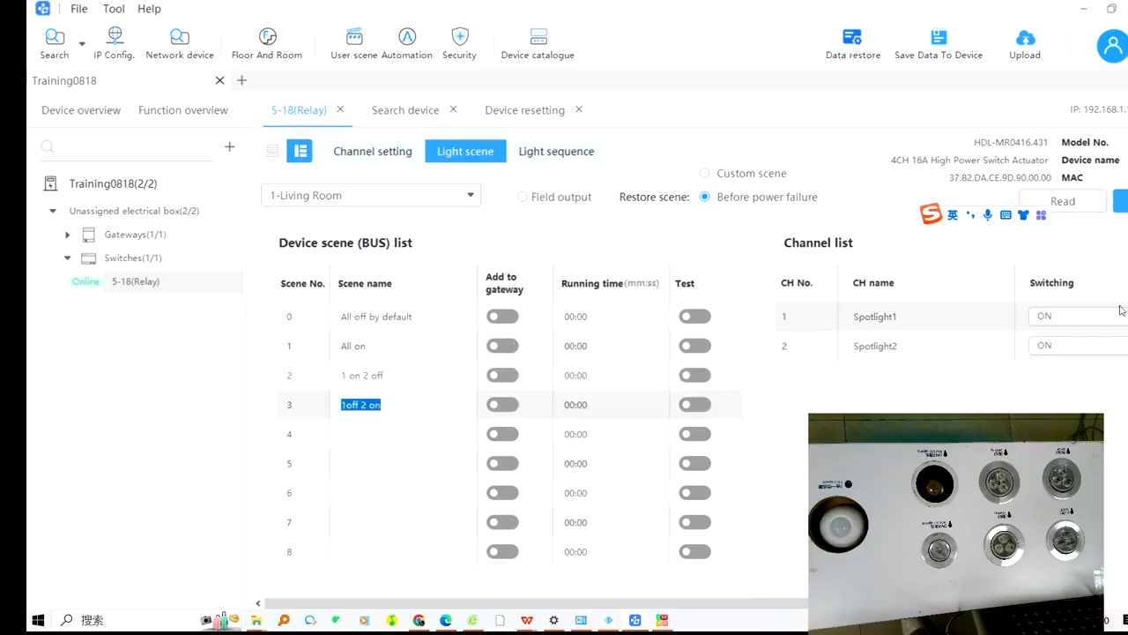
pyautogui.click(1083, 321)
pyautogui.click(1056, 324)
pyautogui.click(1046, 350)
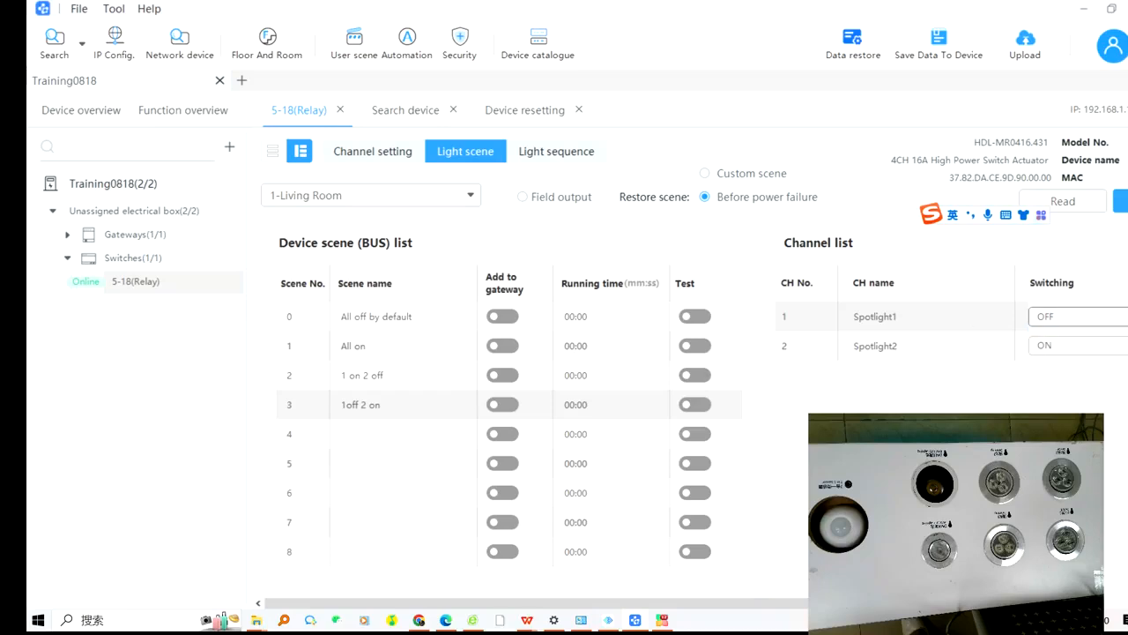
pyautogui.click(1120, 210)
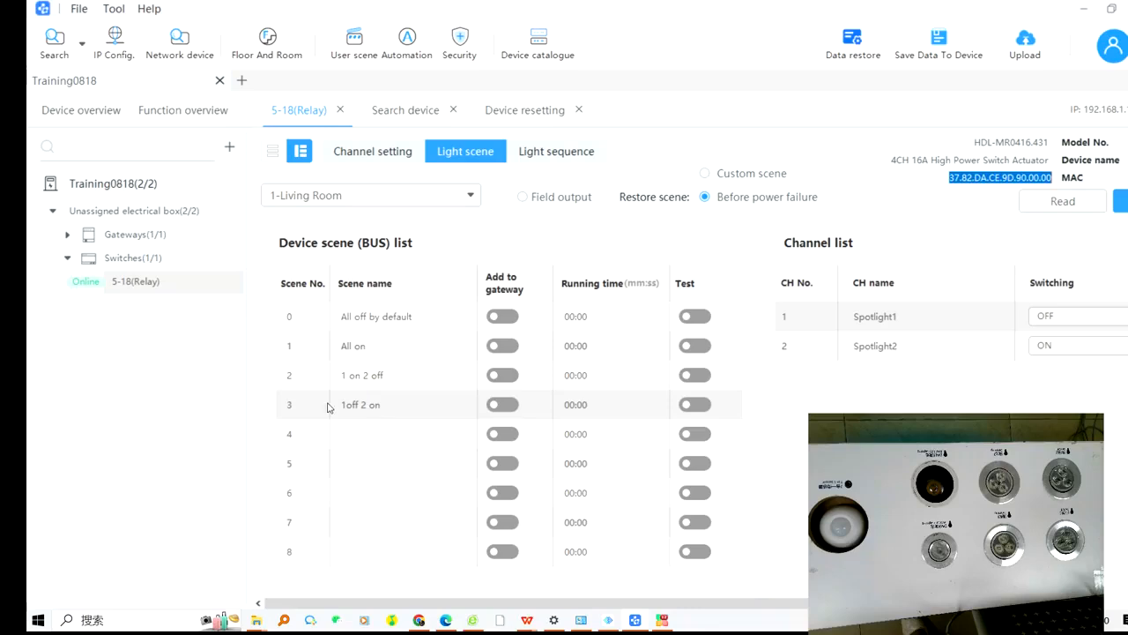
# - Test light scenes 1, 2 and 3 of the Living Room zone one after another
pyautogui.doubleClick(382, 344)
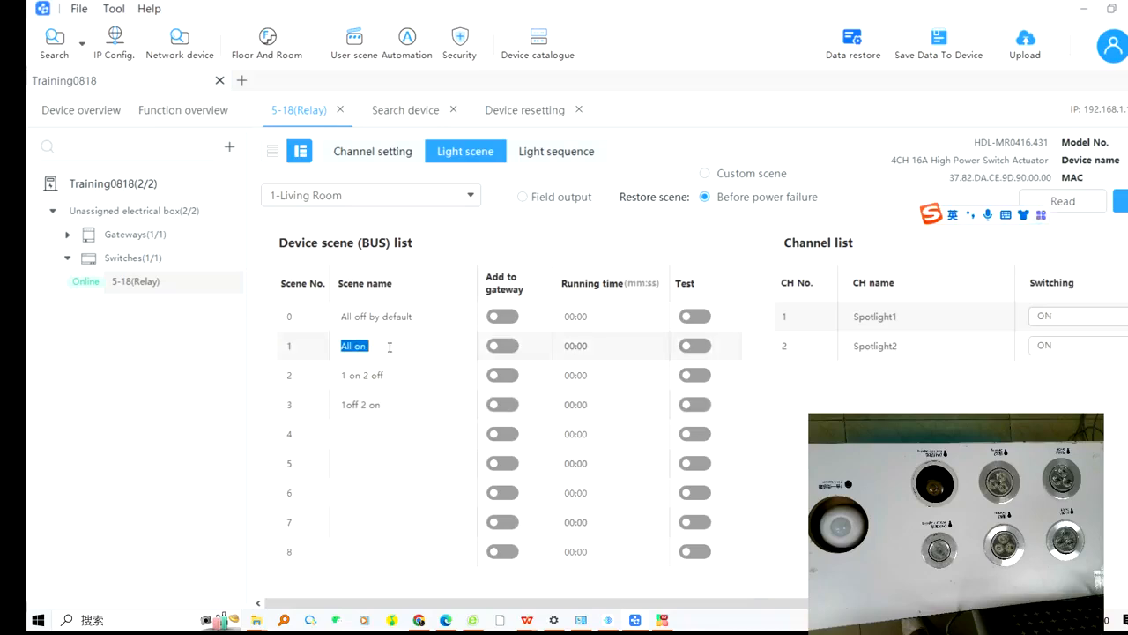
pyautogui.click(695, 347)
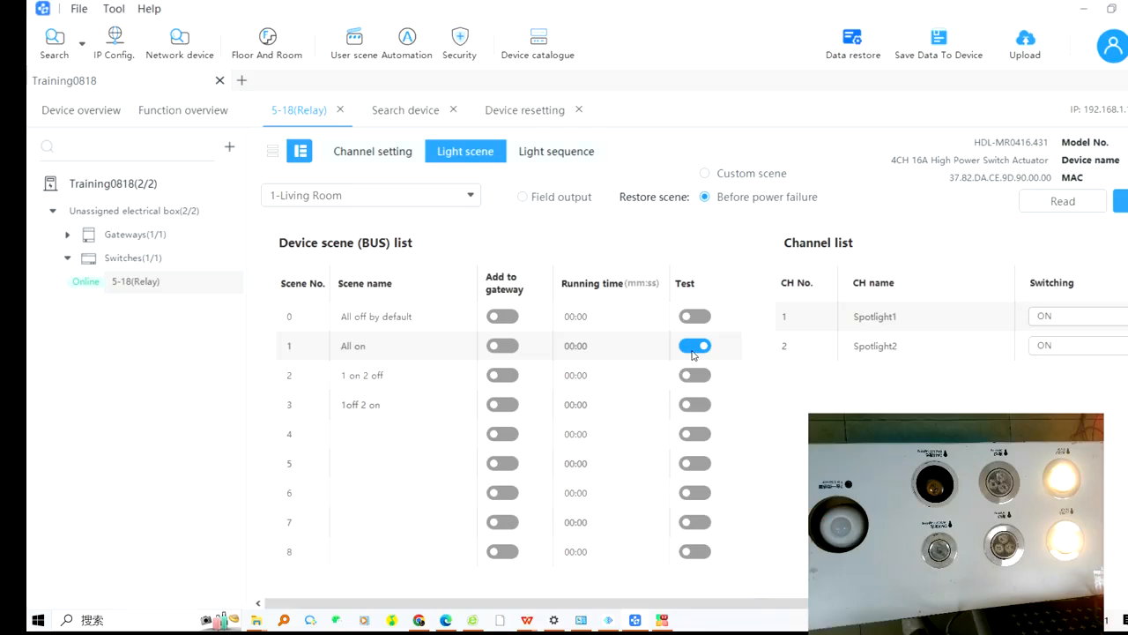
pyautogui.click(695, 375)
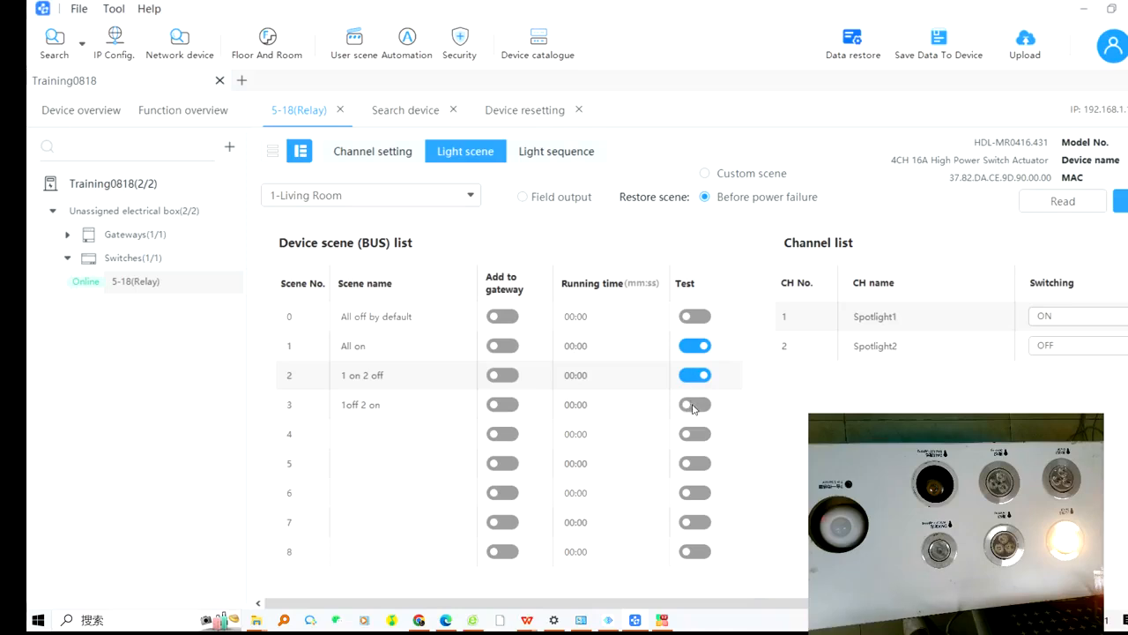
pyautogui.click(698, 405)
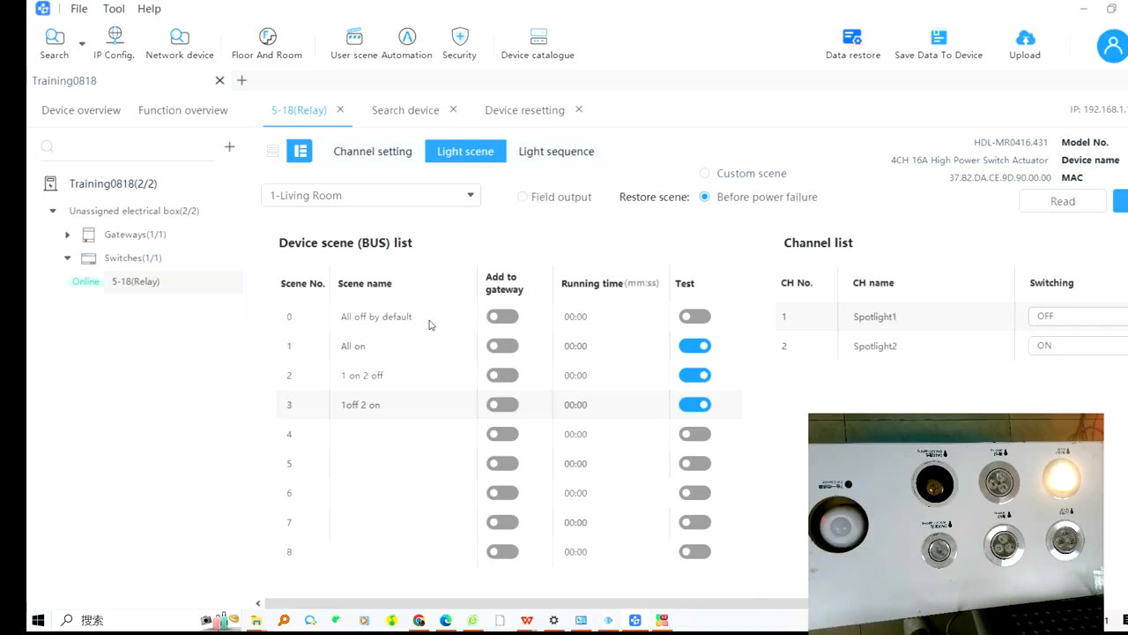
# - Test light scene 0 and save the light scenes with all test switches turned off
pyautogui.click(697, 318)
pyautogui.click(695, 317)
pyautogui.click(695, 316)
pyautogui.click(696, 345)
pyautogui.click(696, 375)
pyautogui.click(695, 405)
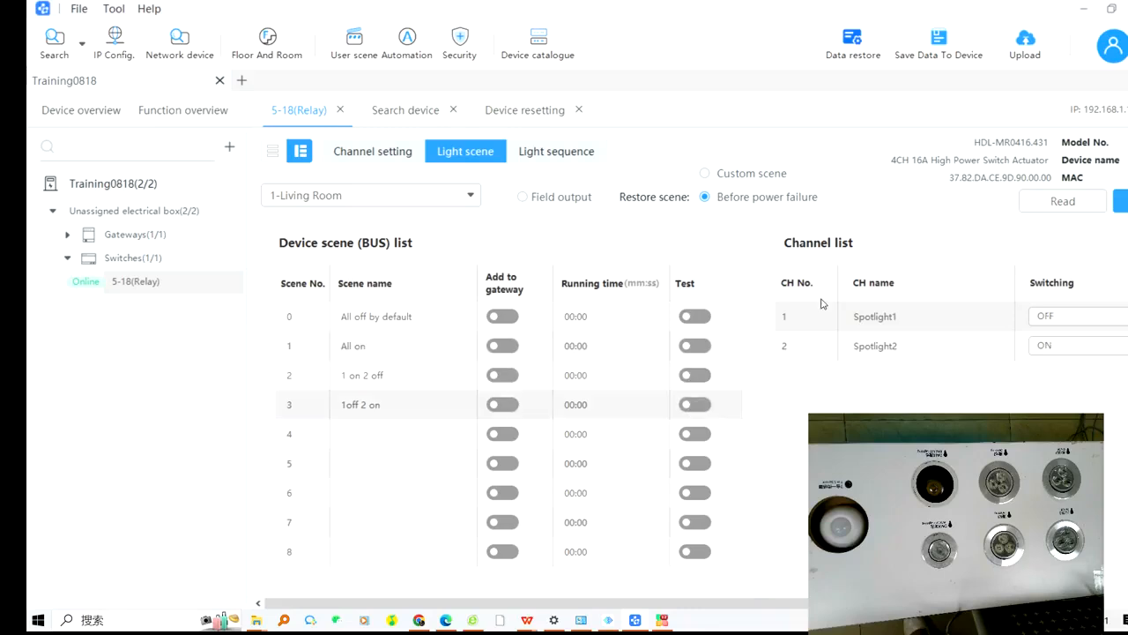
pyautogui.click(1122, 202)
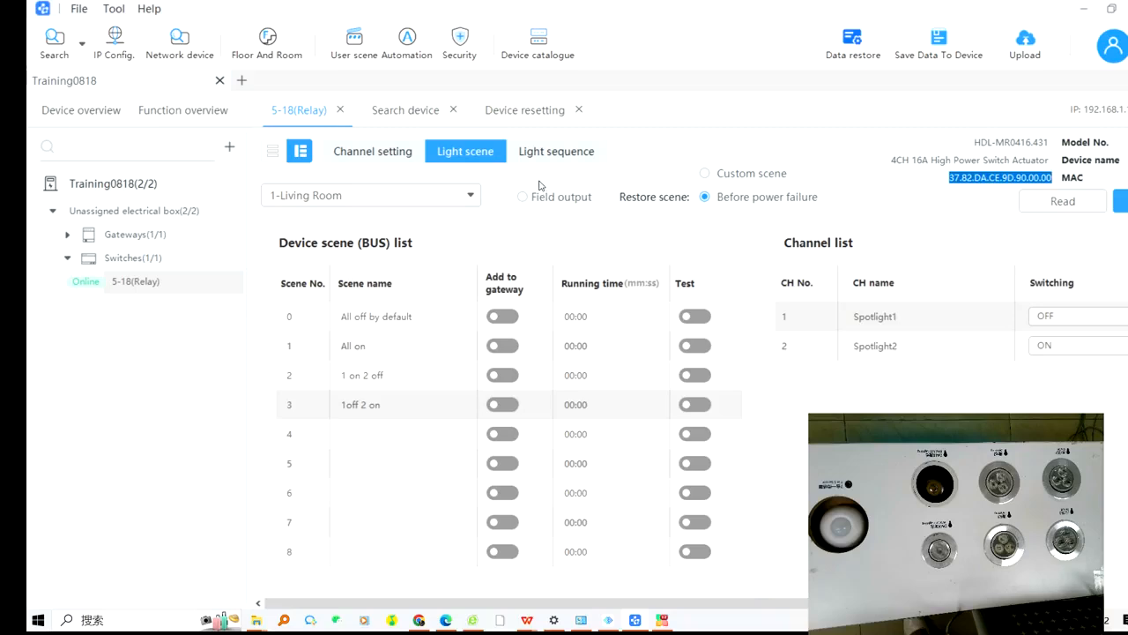
# - Name the first light sequence of the Living Room zone Sequence1
pyautogui.click(565, 160)
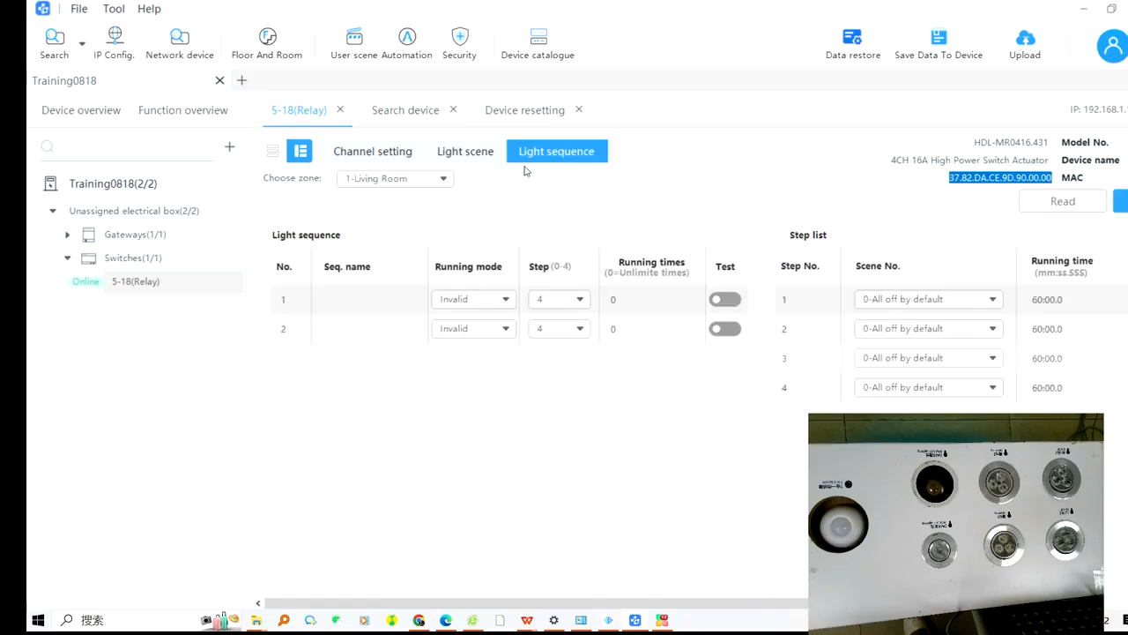
pyautogui.click(350, 298)
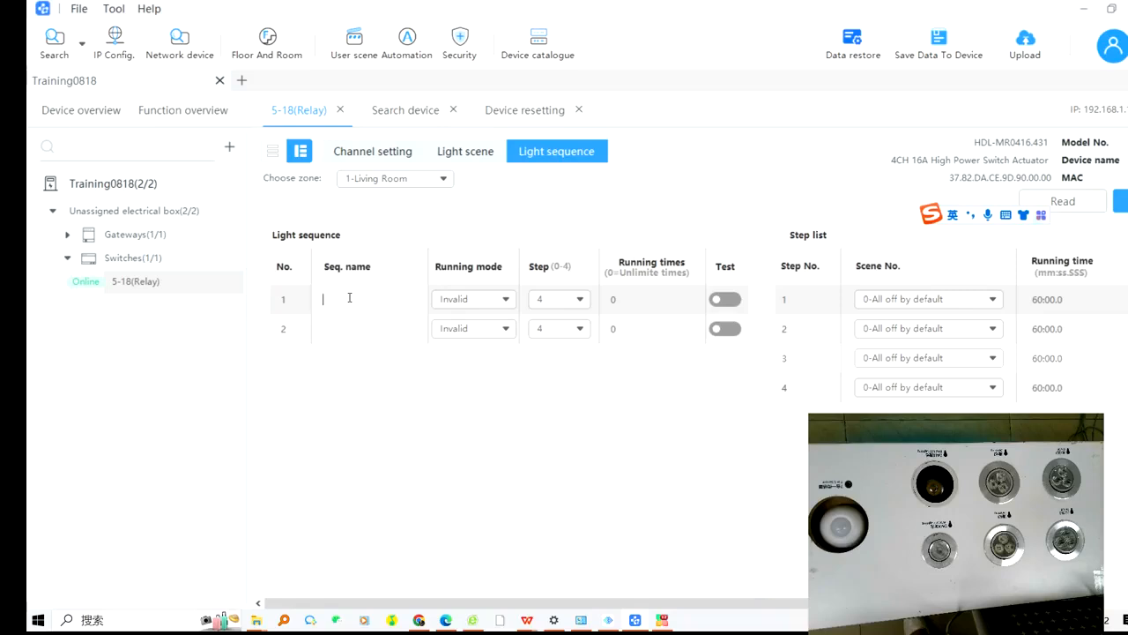
pyautogui.press('capslock')
pyautogui.write('S')
pyautogui.press('capslock')
pyautogui.write('equence')
# - Set the running mode of Sequence1 to Forward and its number of steps to 4
pyautogui.click(467, 300)
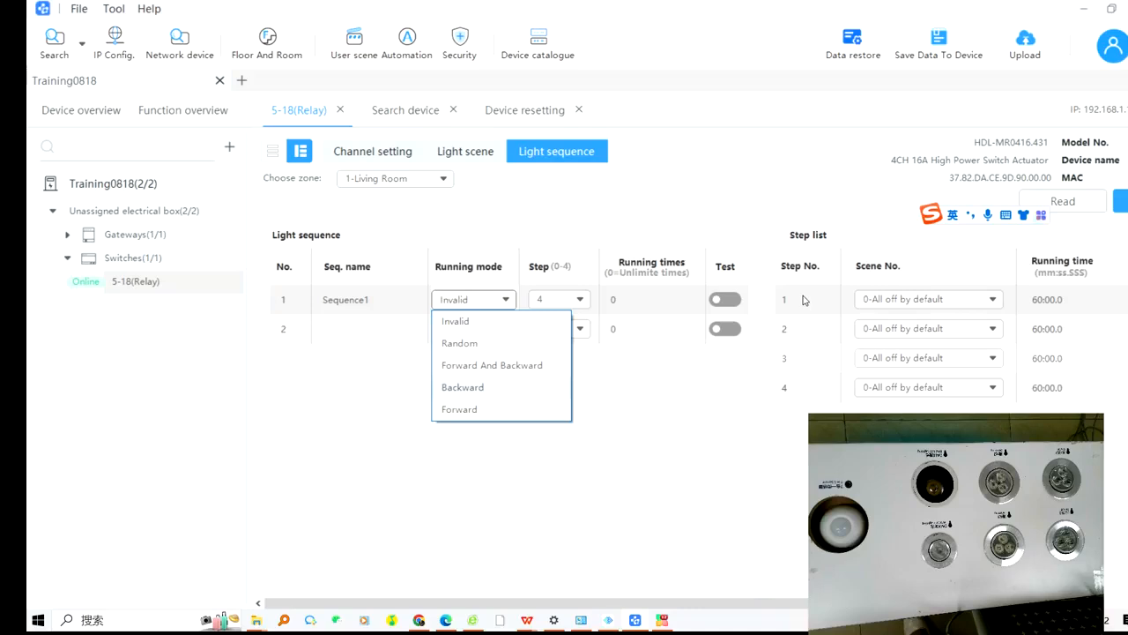
pyautogui.click(466, 409)
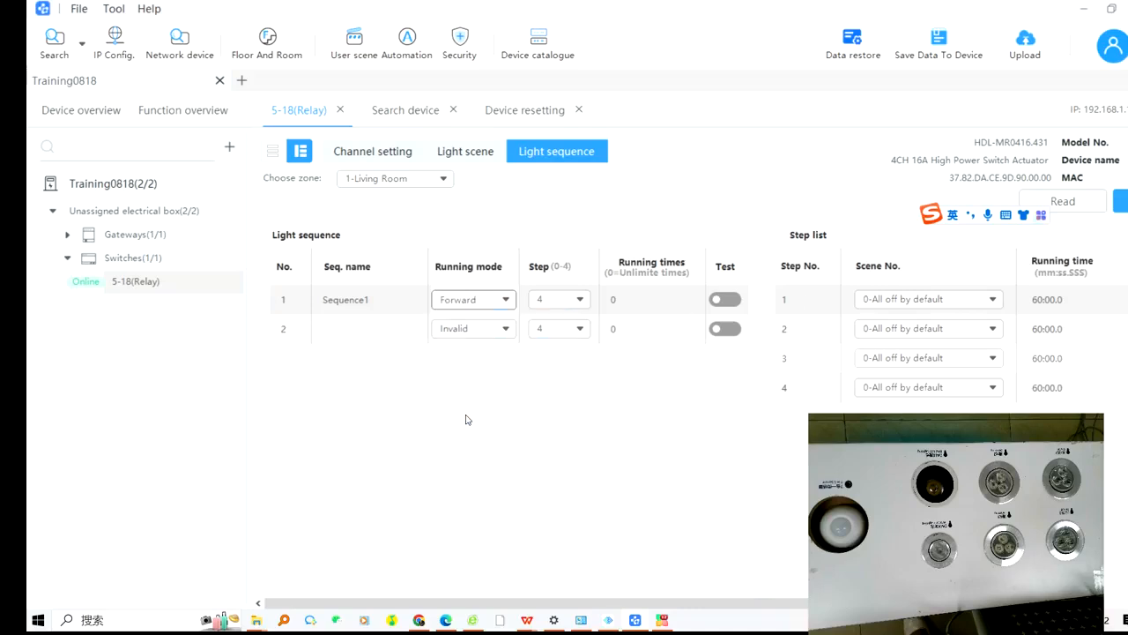
pyautogui.click(569, 300)
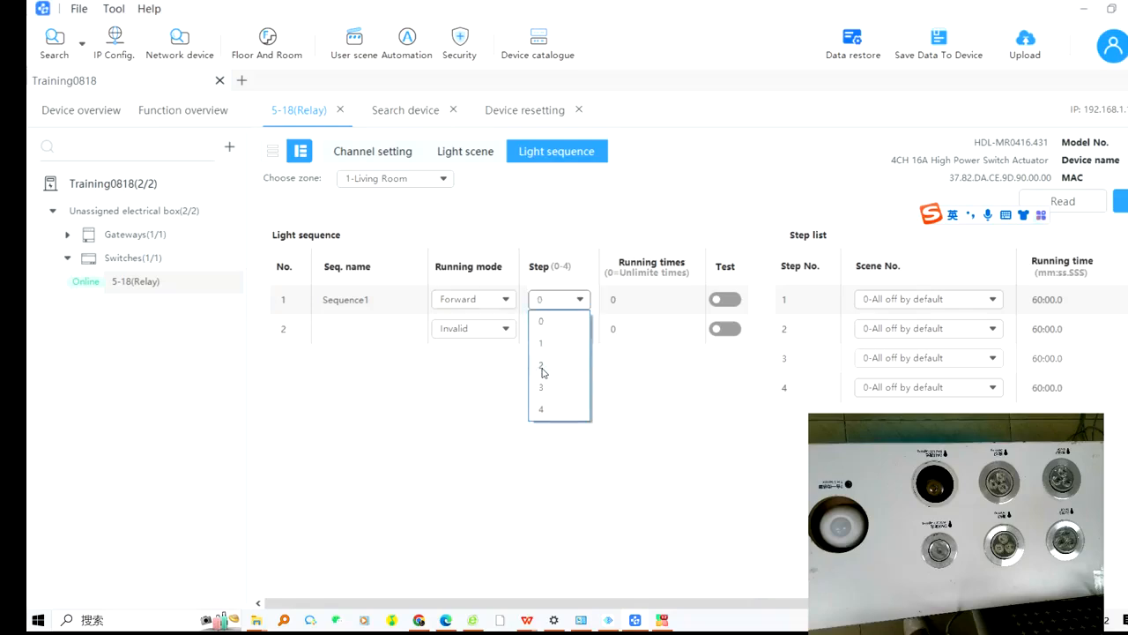
pyautogui.click(543, 371)
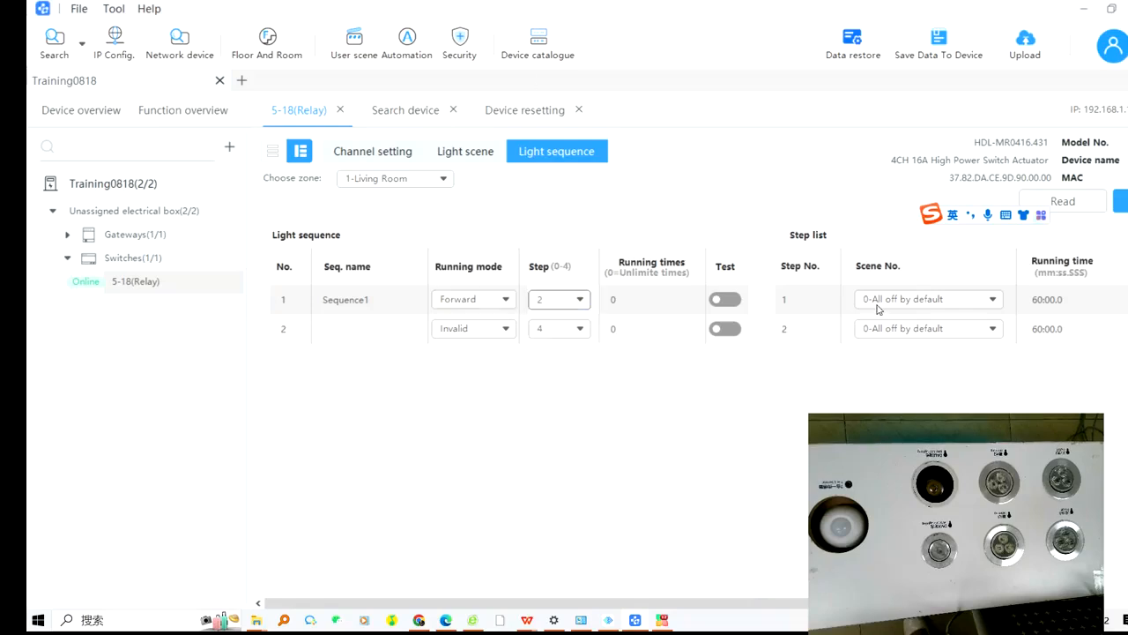
pyautogui.click(587, 299)
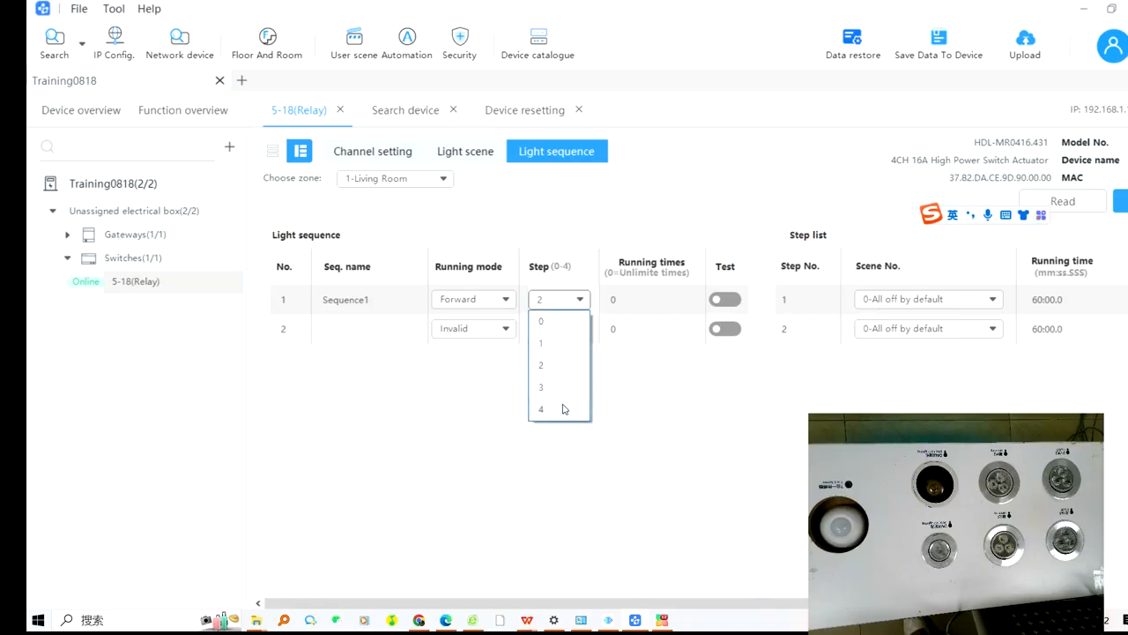
pyautogui.click(564, 409)
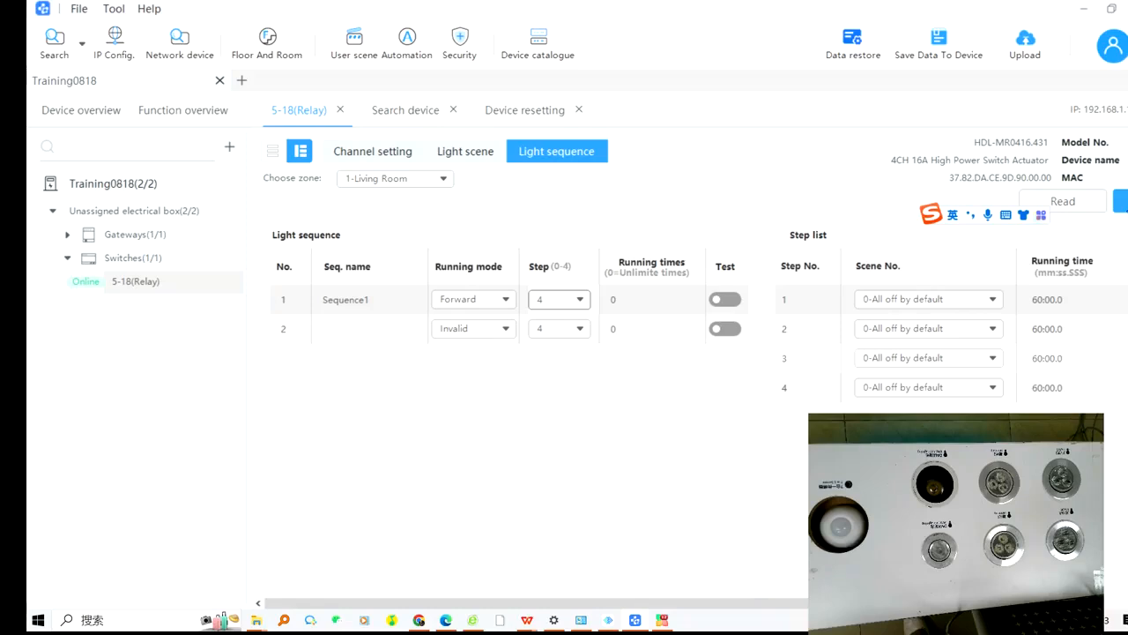
# - Assign scene 1-All on to step 1 and scene 2-1 on 2 off to step 2 of Sequence1
pyautogui.click(895, 300)
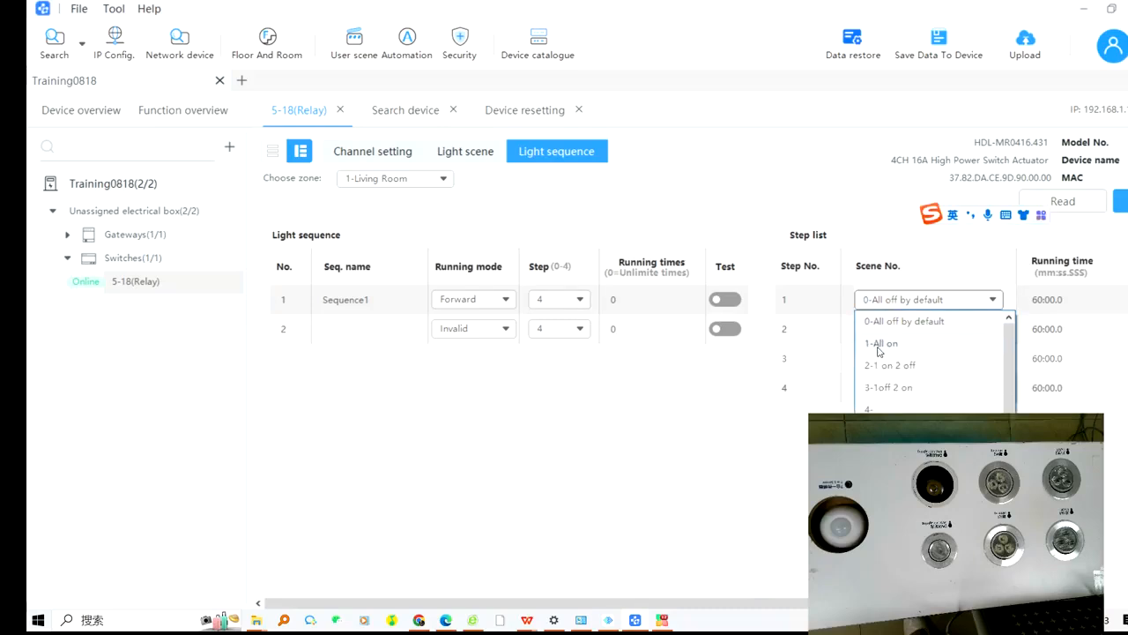
pyautogui.click(878, 346)
pyautogui.click(881, 329)
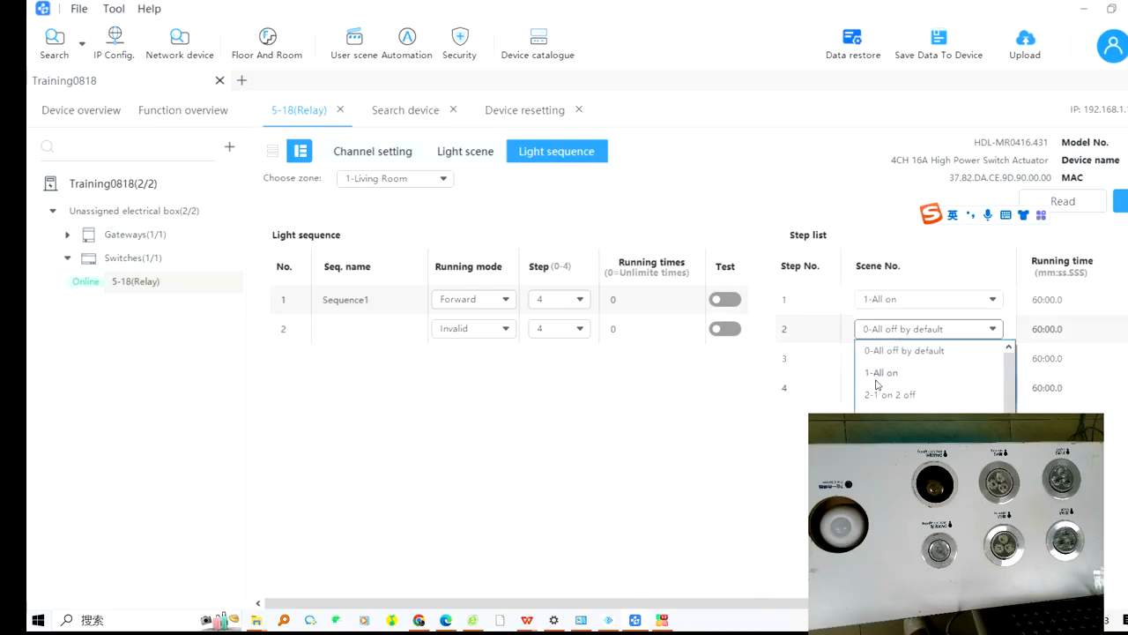
pyautogui.click(877, 394)
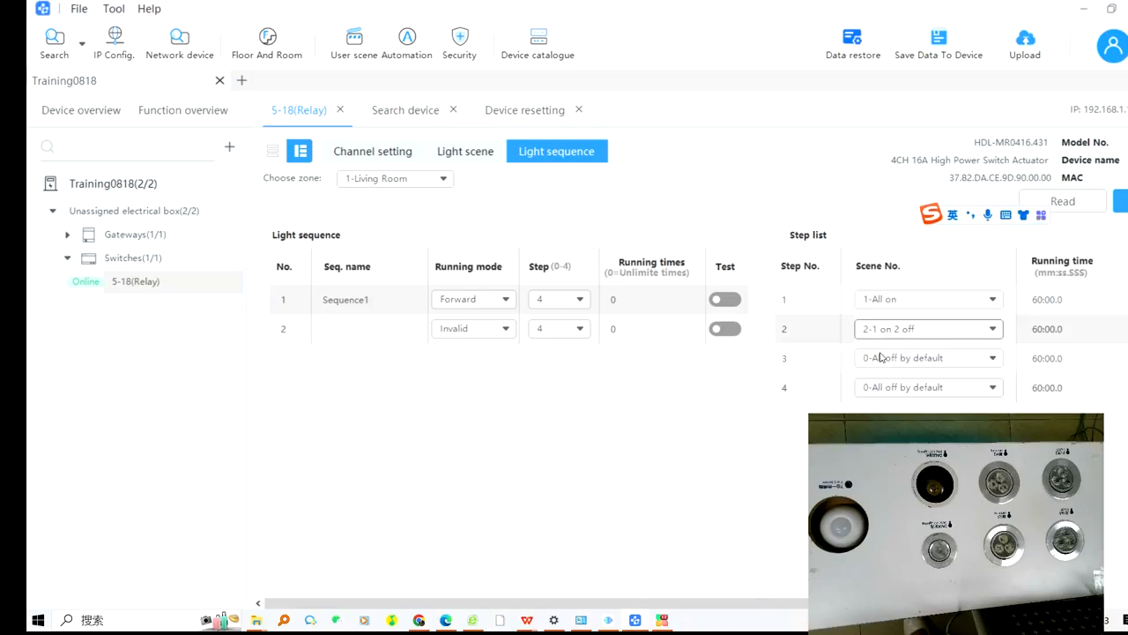
# - Assign scene 0-All off by default to step 3 and 3-1off 2 on to step 4 of Sequence1, and save the sequence
pyautogui.click(881, 357)
pyautogui.click(885, 445)
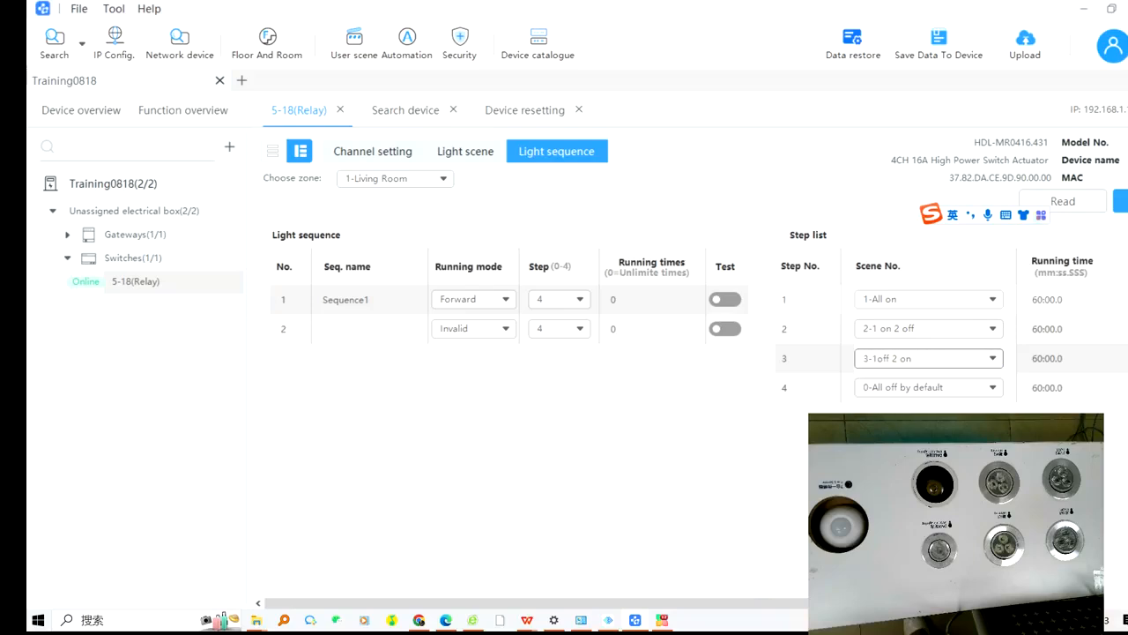
pyautogui.click(890, 359)
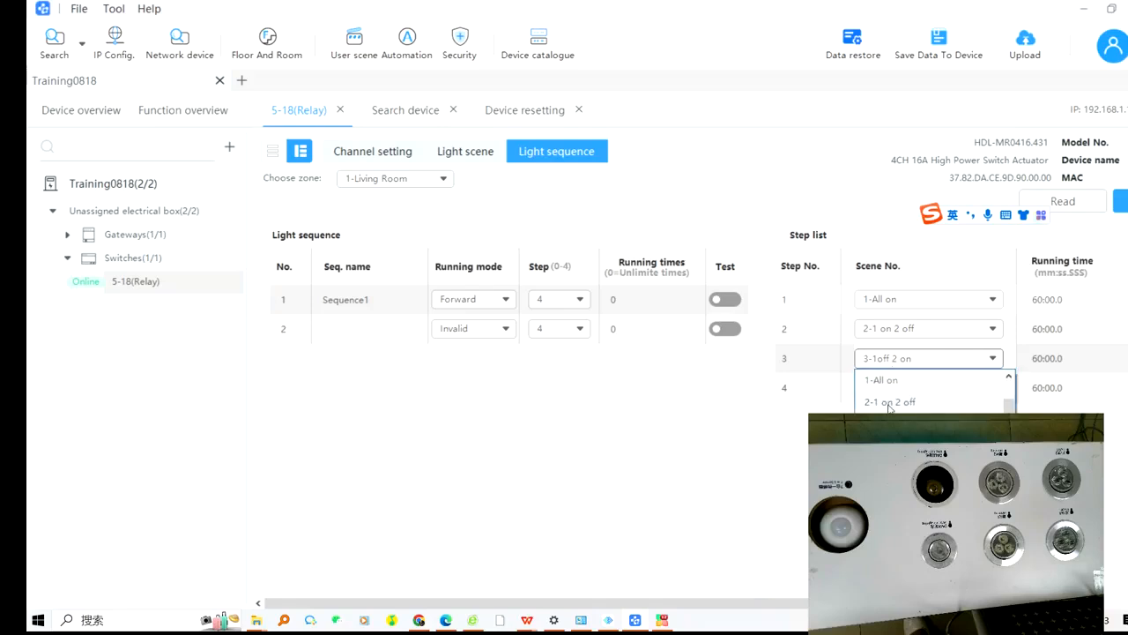
pyautogui.scroll(1, 877, 390)
pyautogui.click(882, 381)
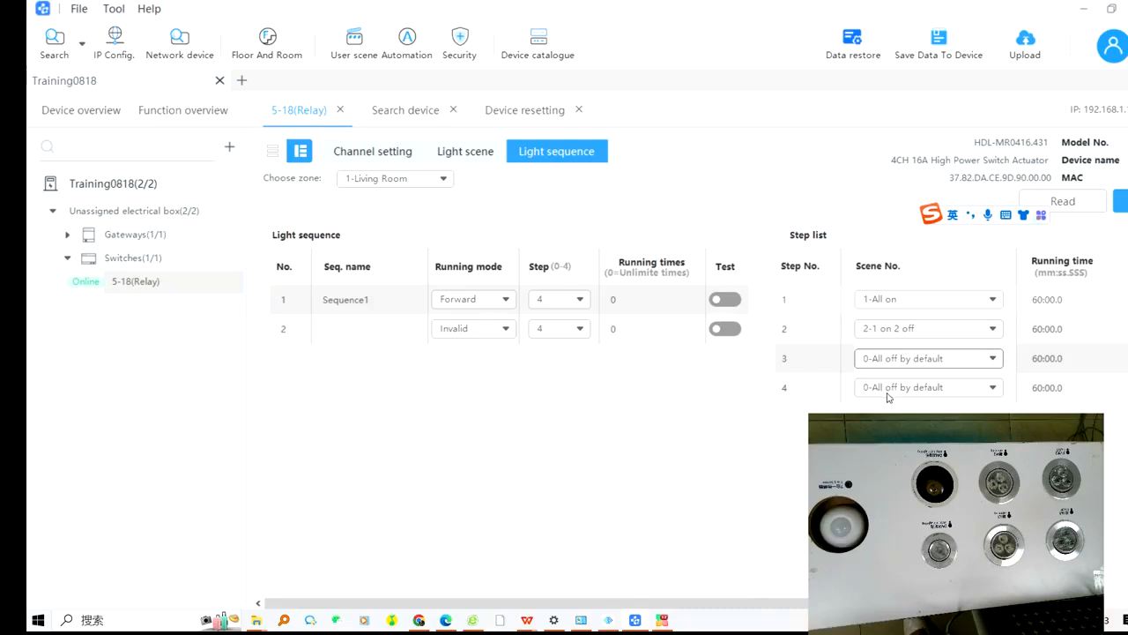
pyautogui.click(889, 388)
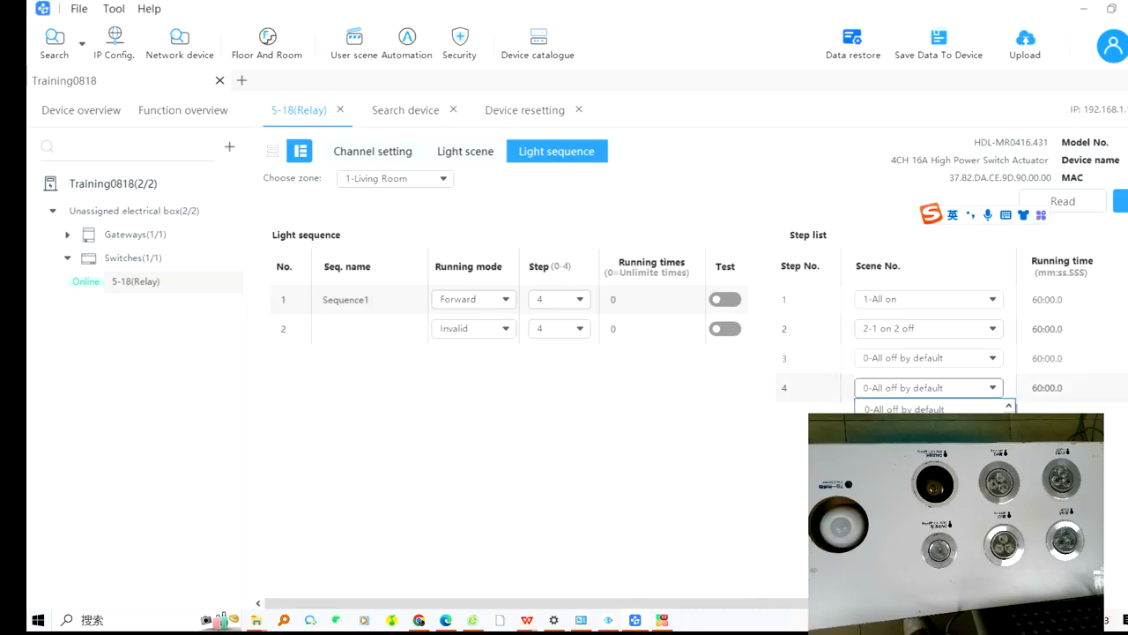
pyautogui.click(890, 460)
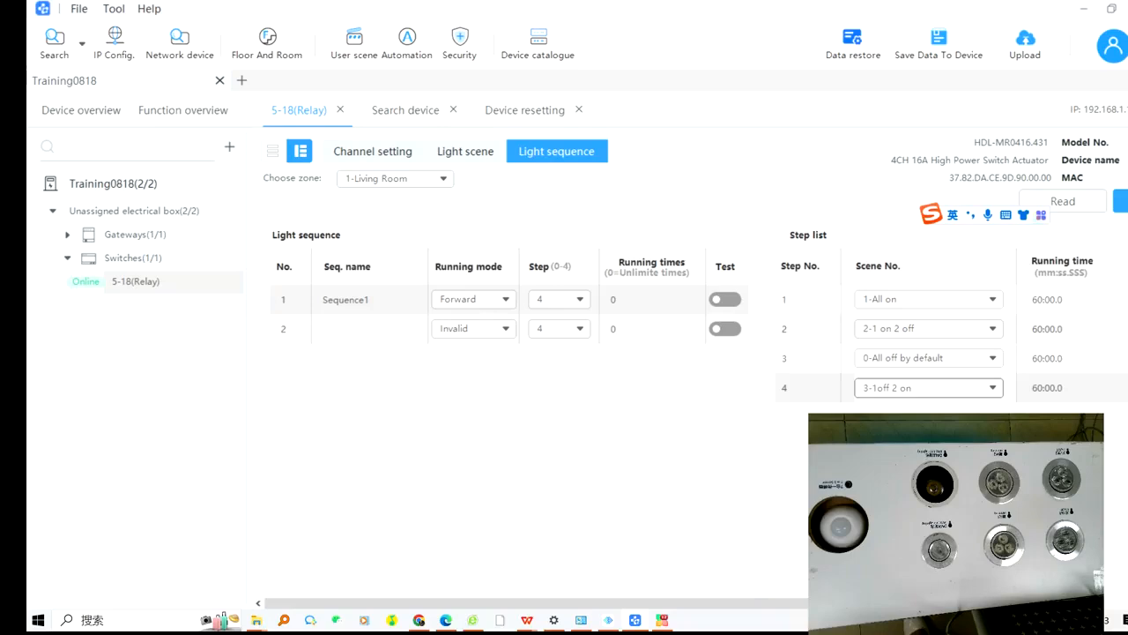
pyautogui.click(1122, 203)
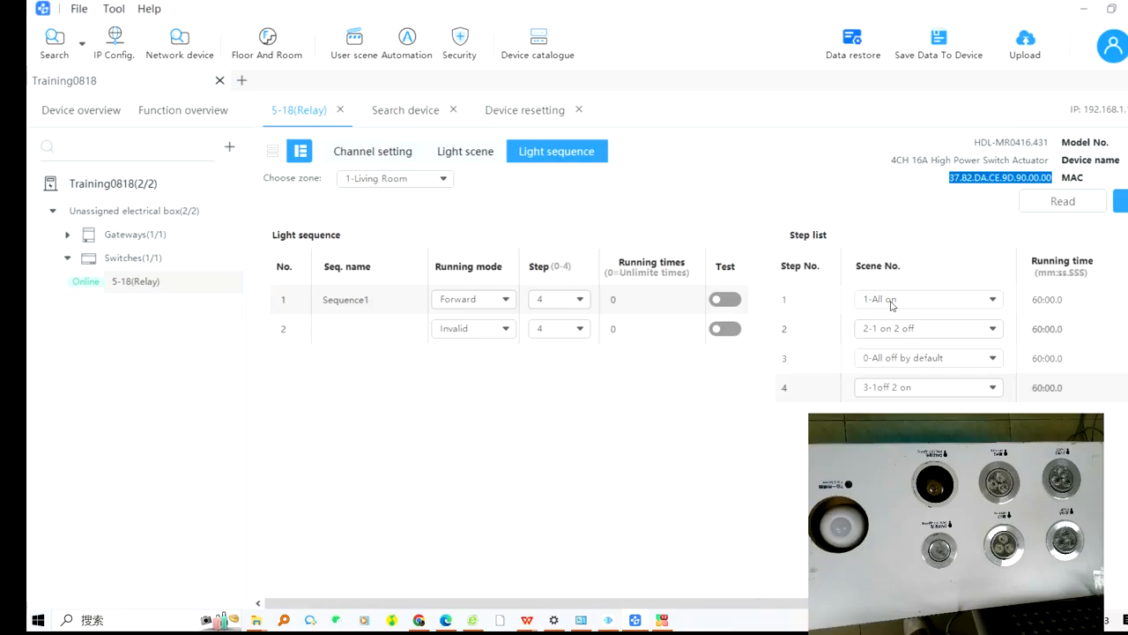
# - Set the running time of steps 1 and 2 of Sequence1 to 00:05.0
pyautogui.click(1033, 302)
pyautogui.click(1034, 302)
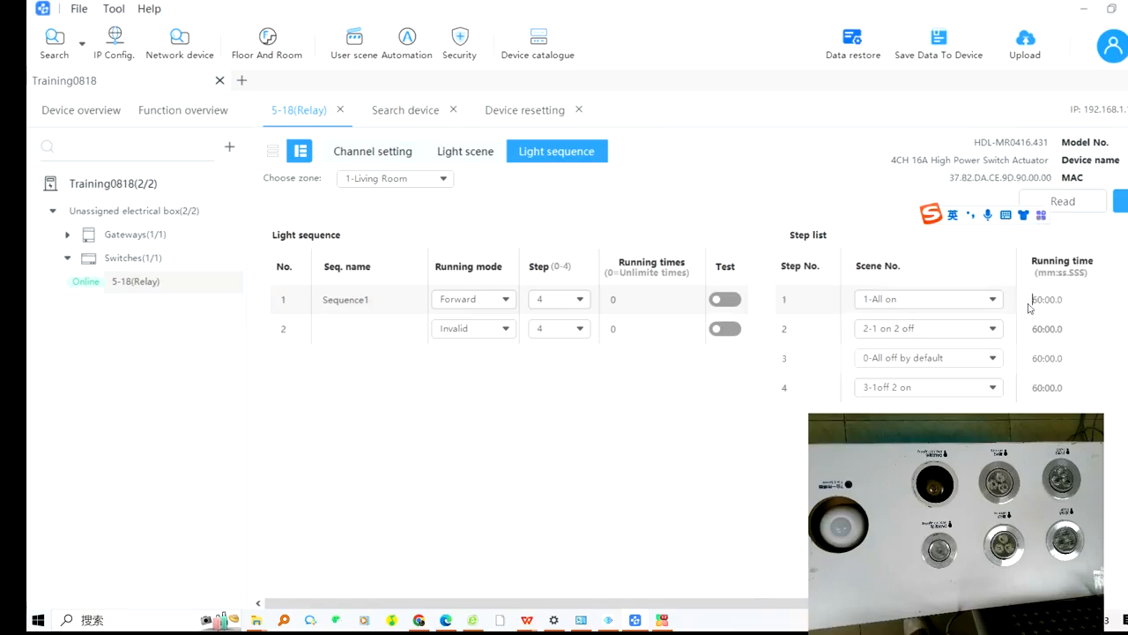
pyautogui.press('Delete')
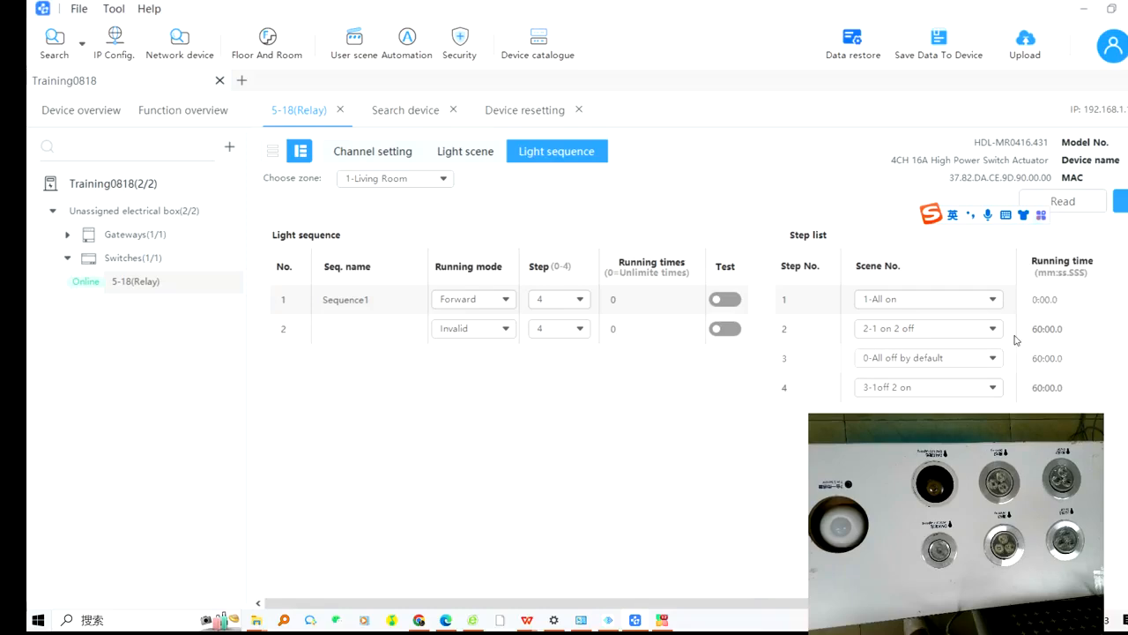
pyautogui.click(1046, 304)
pyautogui.press('Delete')
pyautogui.write('5')
pyautogui.click(1051, 331)
# - Set the running time of steps 3 and 4 of Sequence1 to 00:05.0 and save the sequence
pyautogui.click(1051, 358)
pyautogui.press('BackSpace')
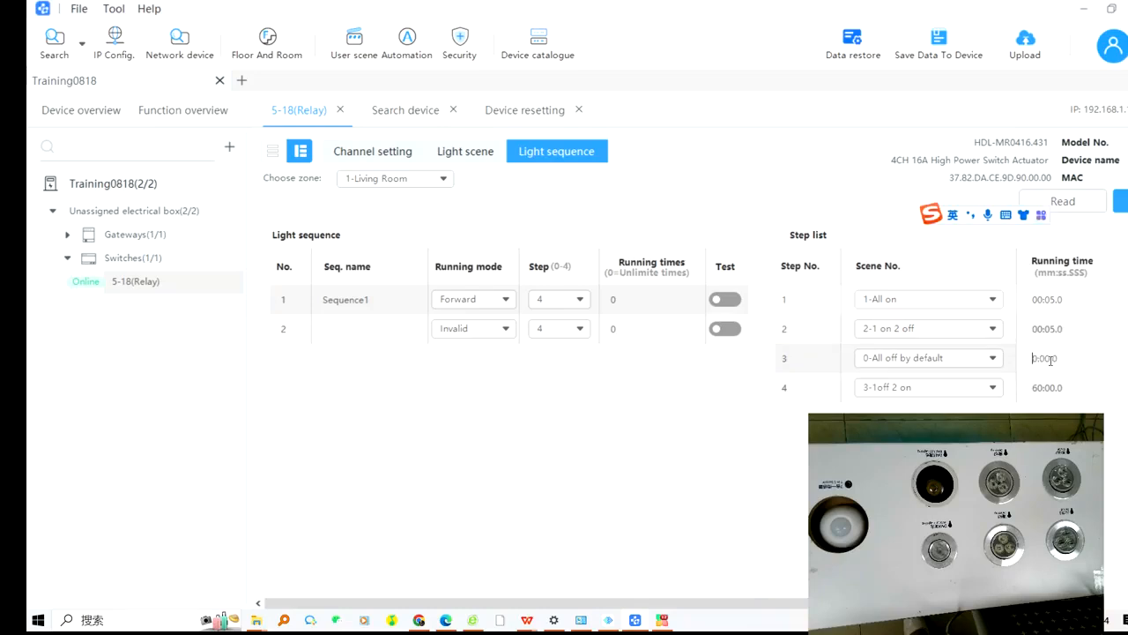
pyautogui.click(1055, 358)
pyautogui.write('5')
pyautogui.click(1040, 388)
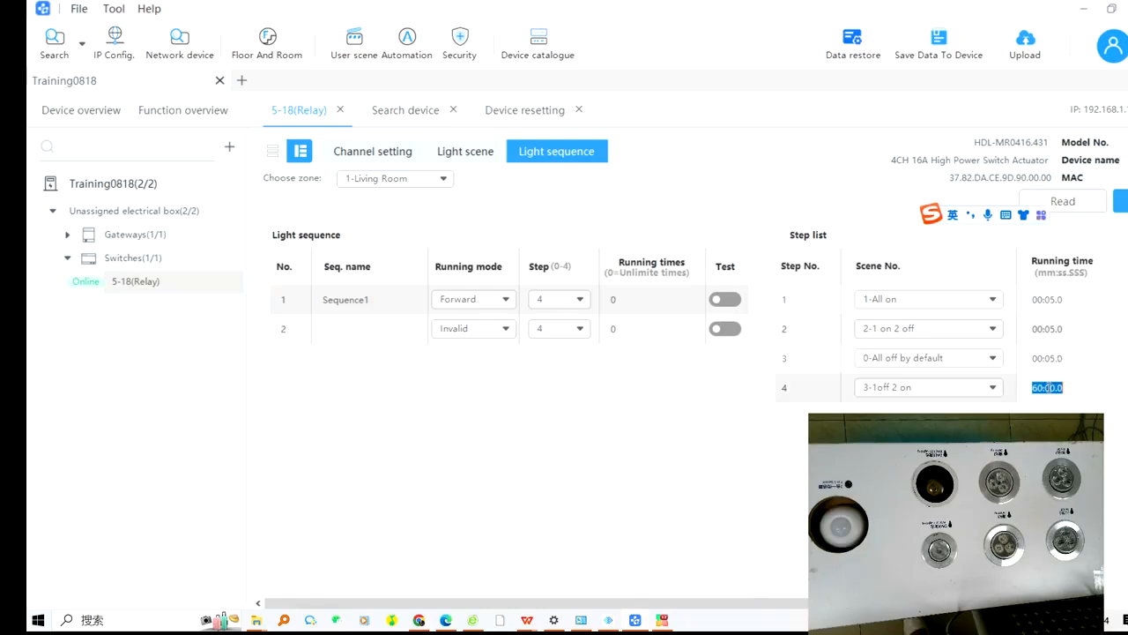
pyautogui.click(1036, 387)
pyautogui.press('BackSpace')
pyautogui.click(1044, 387)
pyautogui.write('5')
pyautogui.click(1121, 212)
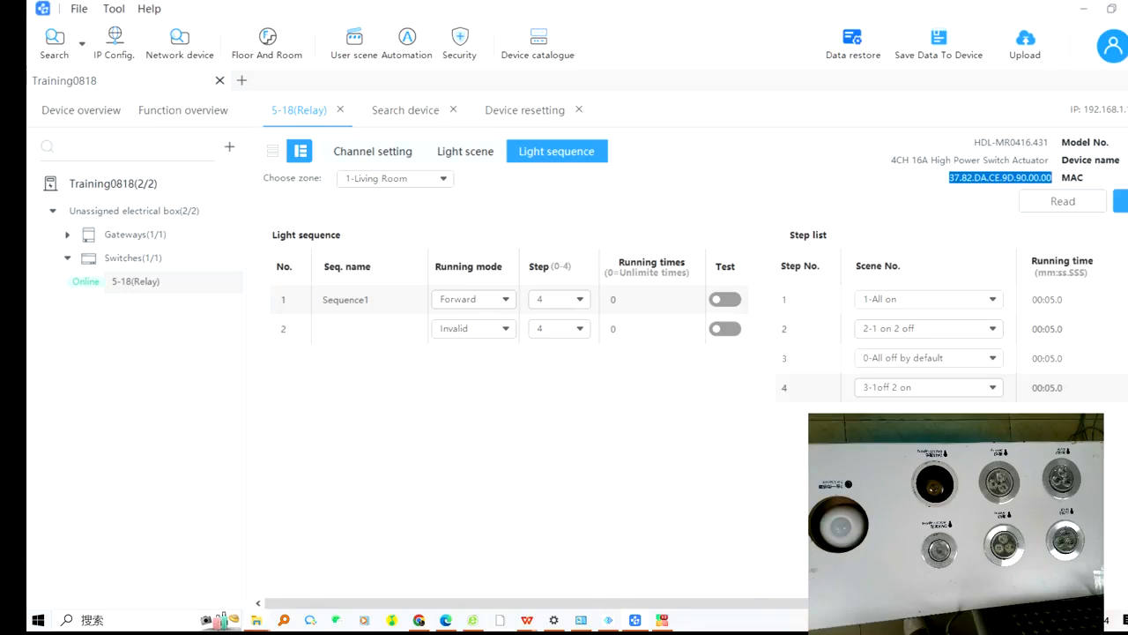
# - Run the test of Sequence1, stop it again and save the light sequence with the test switch off
pyautogui.click(731, 301)
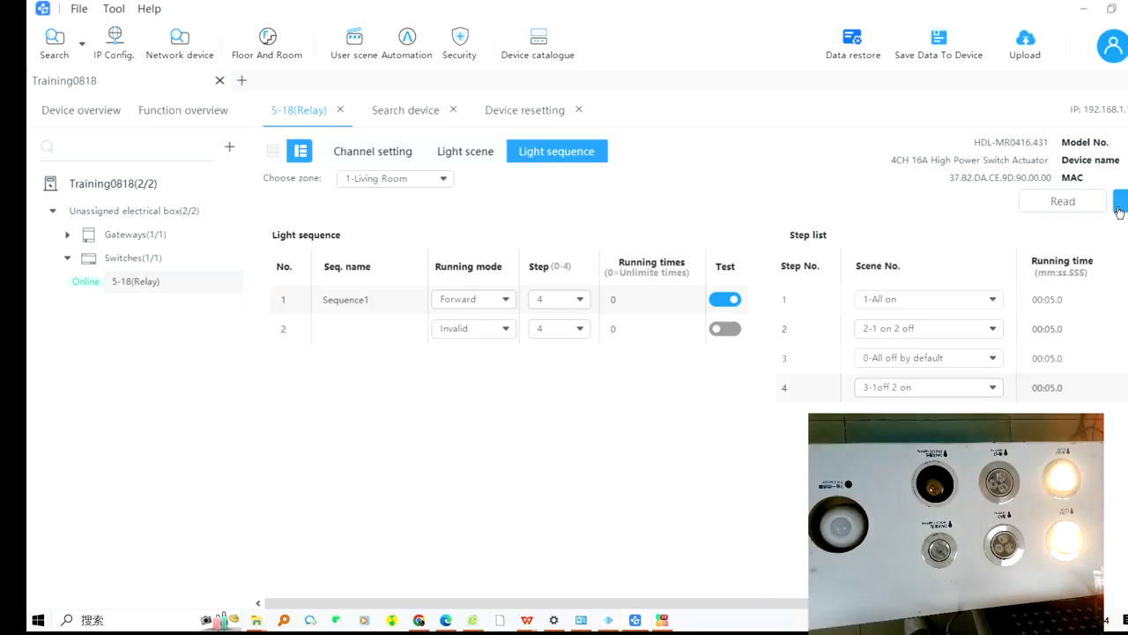
pyautogui.click(723, 299)
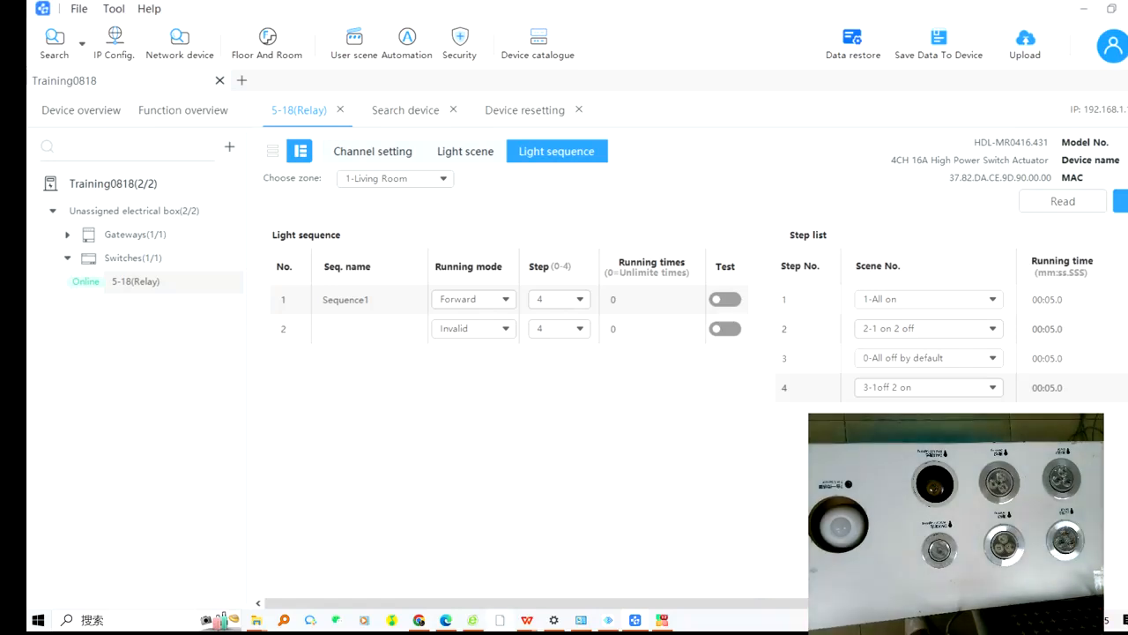
pyautogui.click(1088, 204)
pyautogui.click(1126, 210)
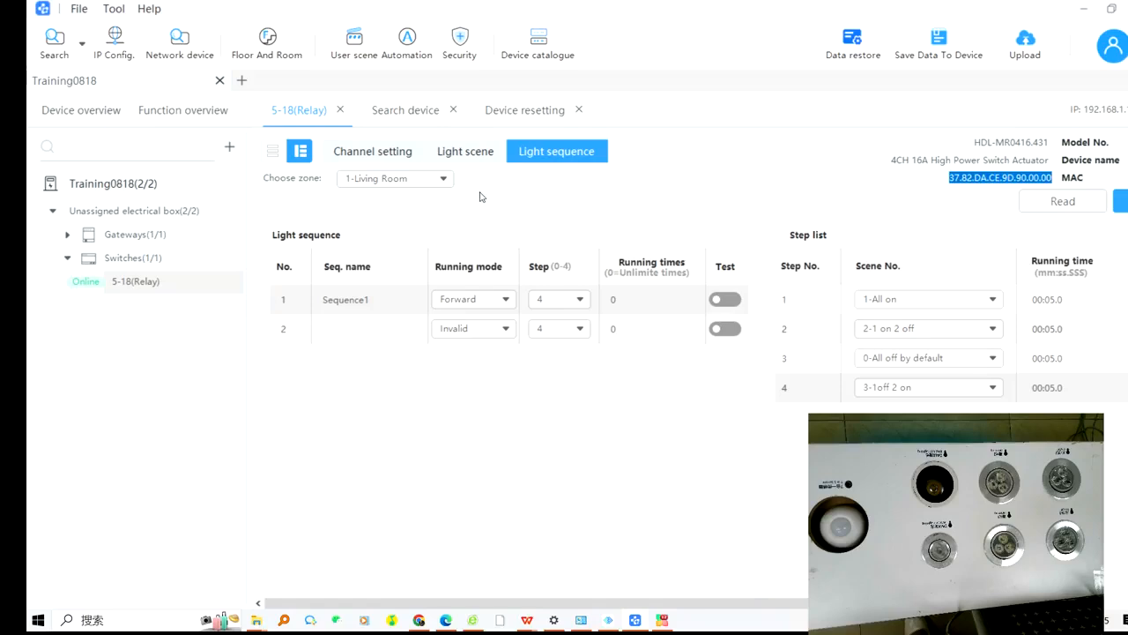
# - Try to add the Living Room scene All off by default to the gateway
pyautogui.click(464, 162)
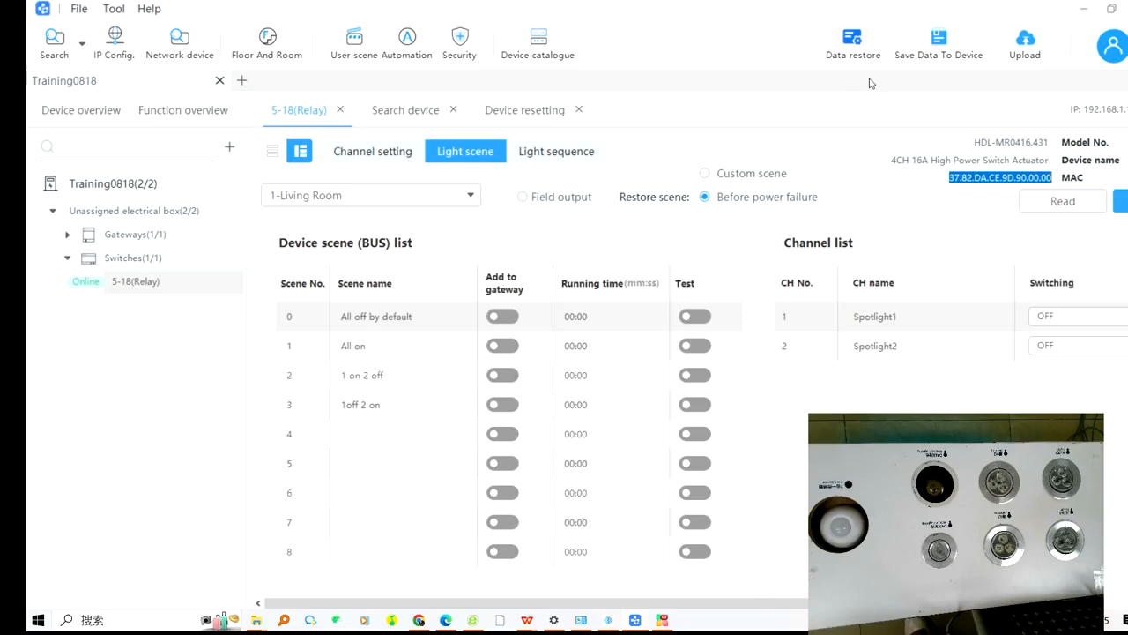
pyautogui.click(503, 319)
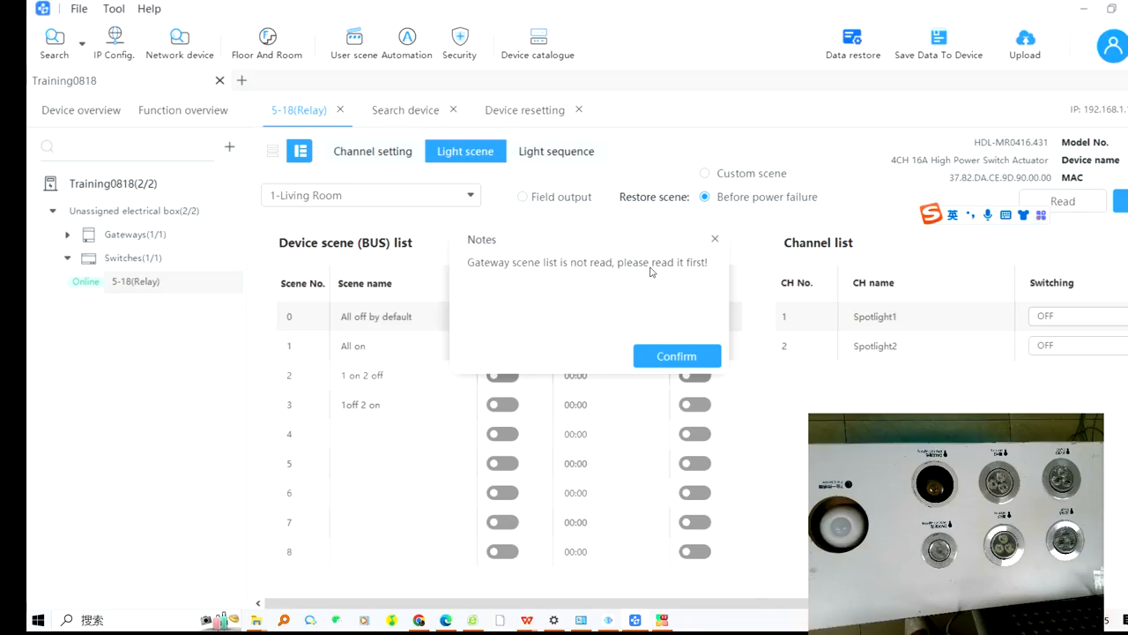
pyautogui.click(722, 241)
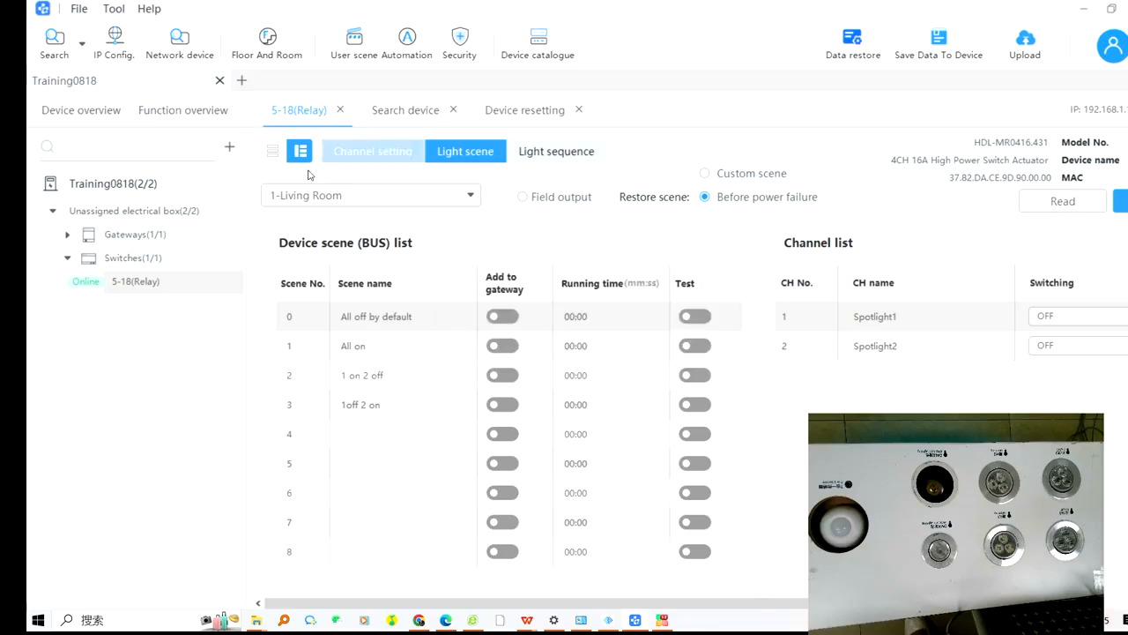
# - Open the device scenes of the gateway 5-0(MGWIP.430) and read its scene list
pyautogui.click(149, 235)
pyautogui.click(68, 234)
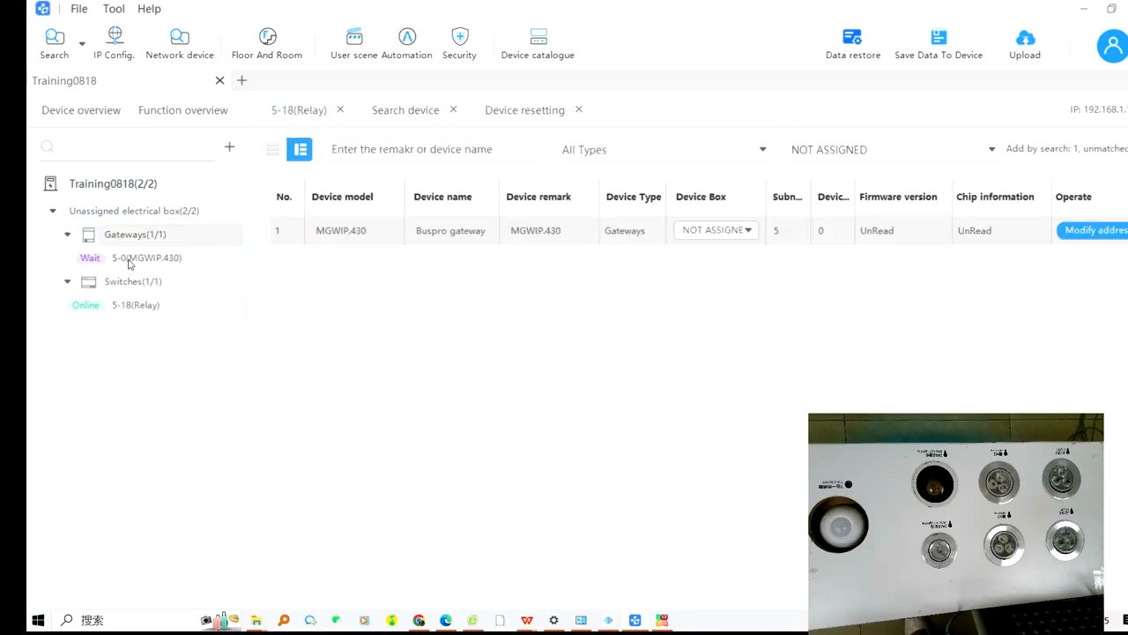
pyautogui.click(132, 258)
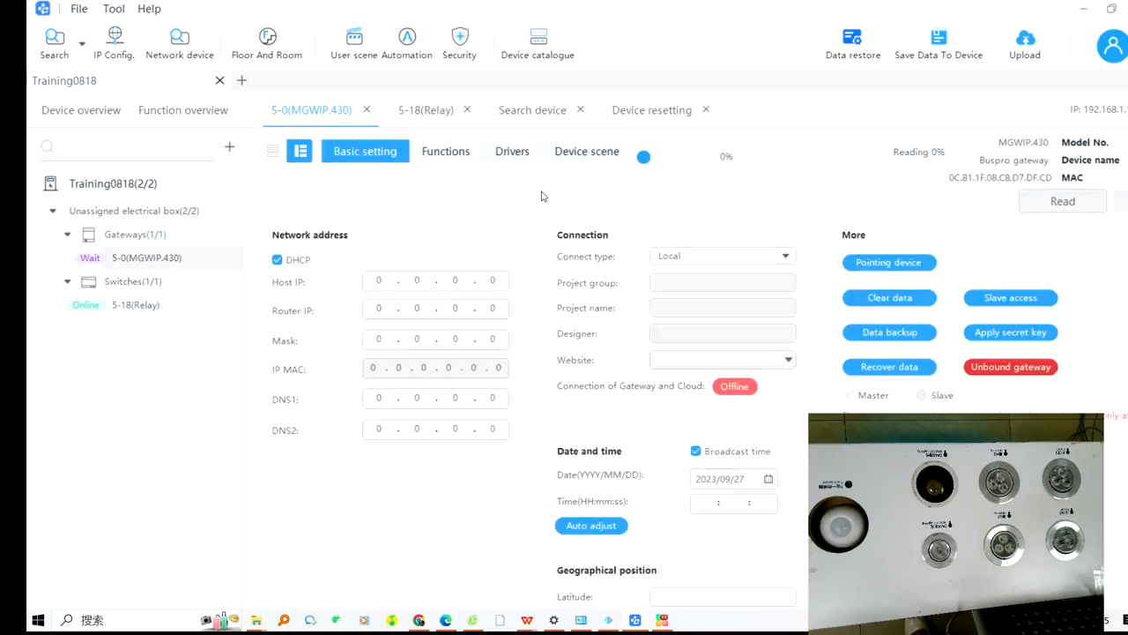
pyautogui.click(587, 159)
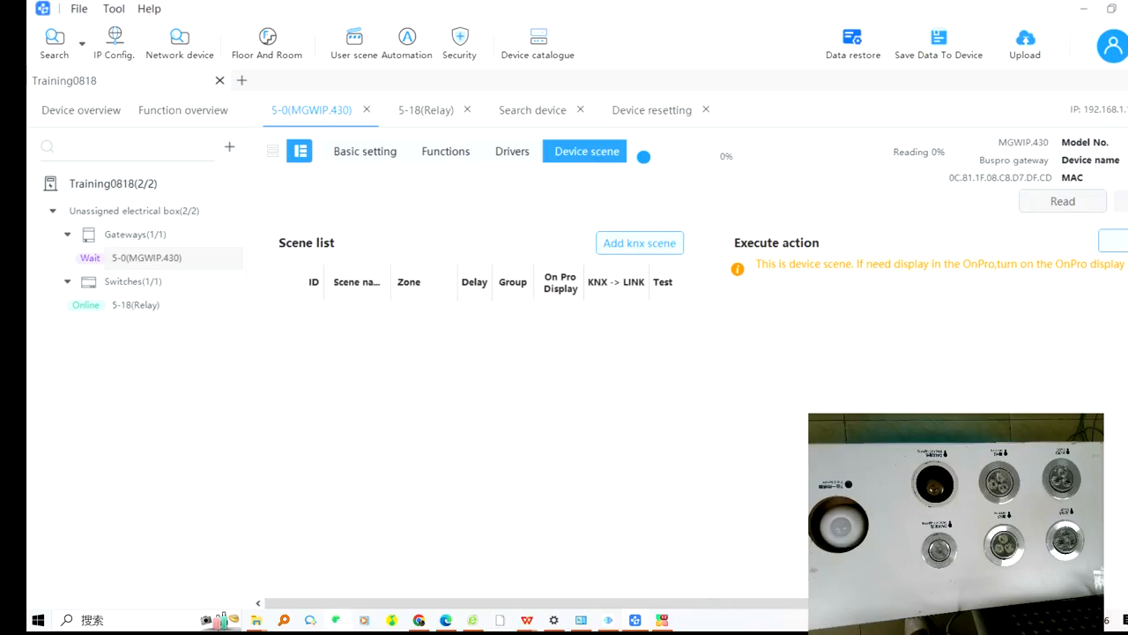
pyautogui.click(1047, 208)
pyautogui.click(1051, 207)
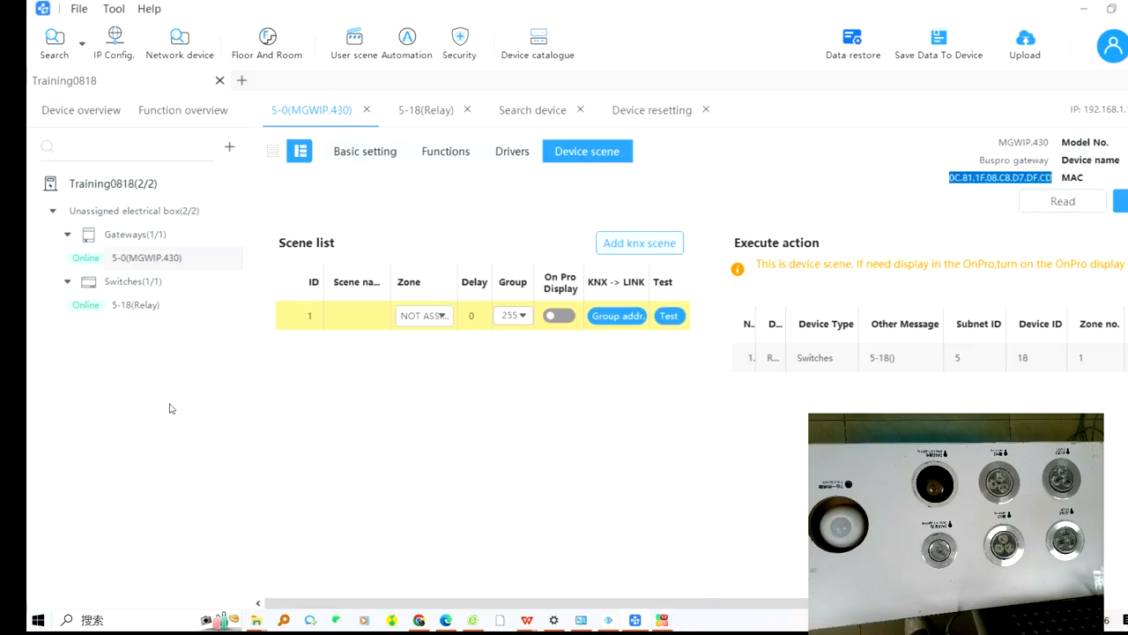
# - Delete the unnamed scene with ID 1 from the gateway's scene list and save the list
pyautogui.rightClick(358, 323)
pyautogui.click(403, 465)
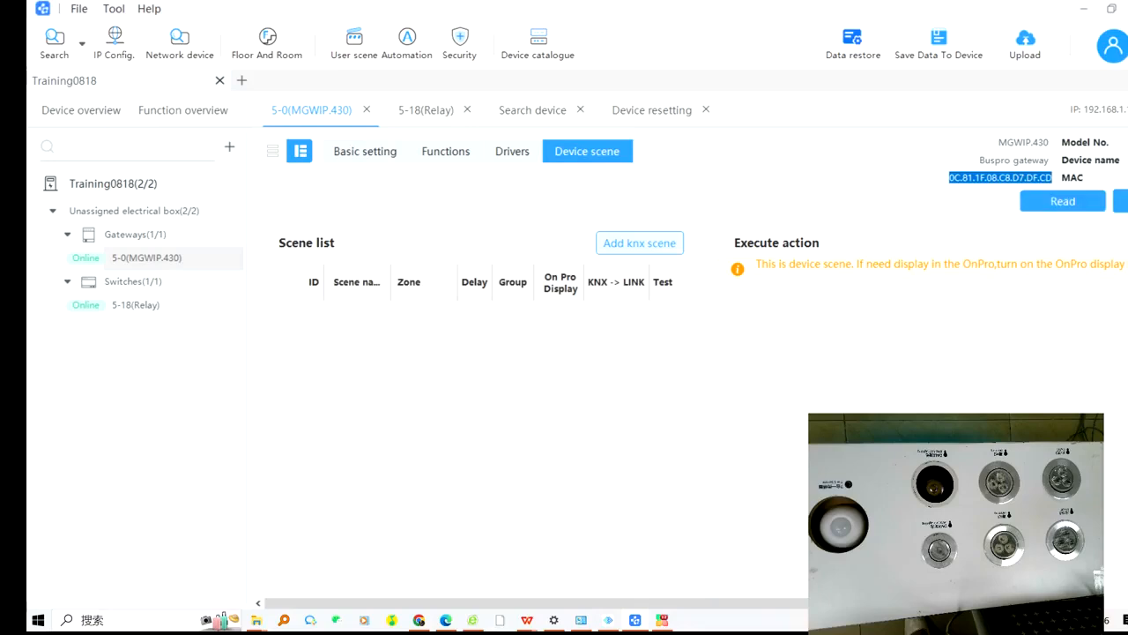
pyautogui.click(1121, 201)
pyautogui.doubleClick(1123, 202)
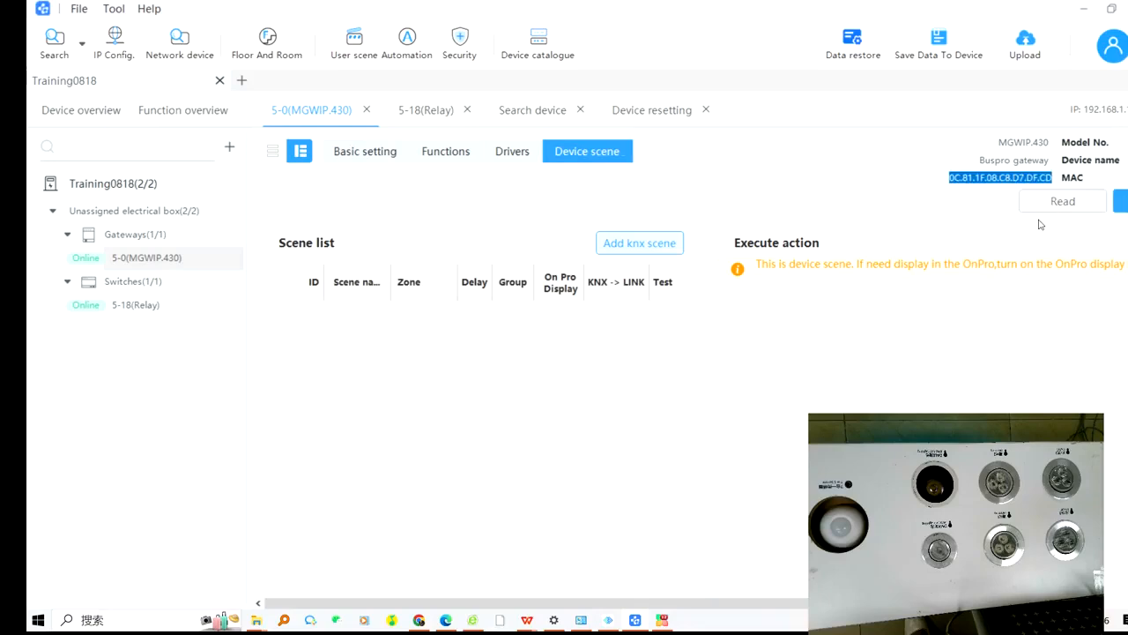
# - Add the relay's Living Room light scenes 0, 1, 2 and 3 to the gateway and save them
pyautogui.click(120, 312)
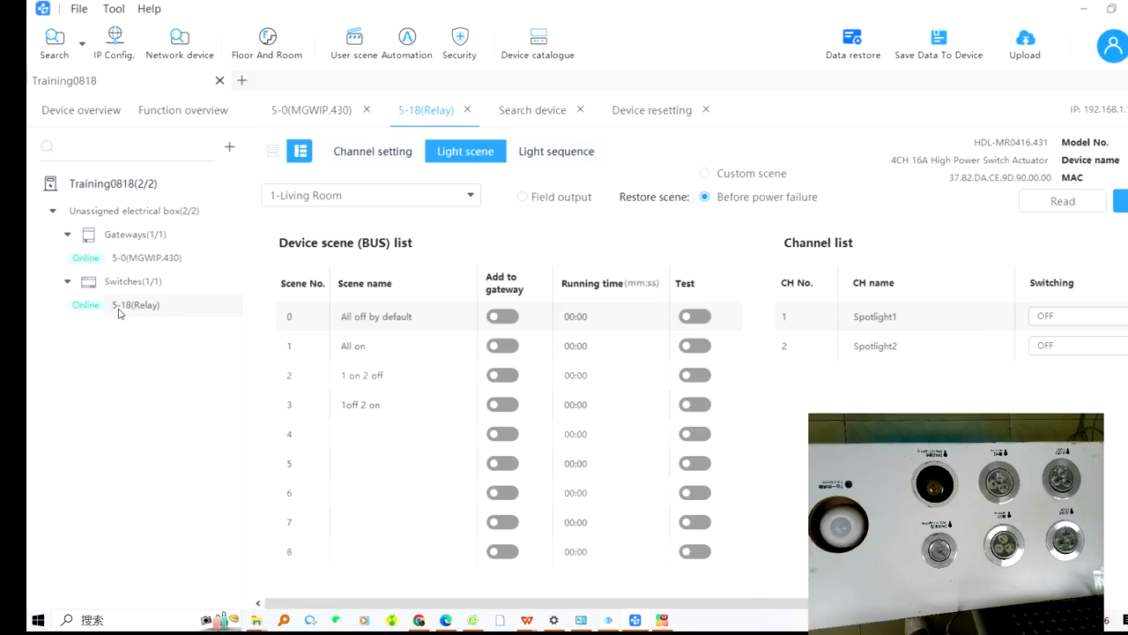
pyautogui.click(504, 316)
pyautogui.click(499, 345)
pyautogui.click(501, 376)
pyautogui.click(499, 405)
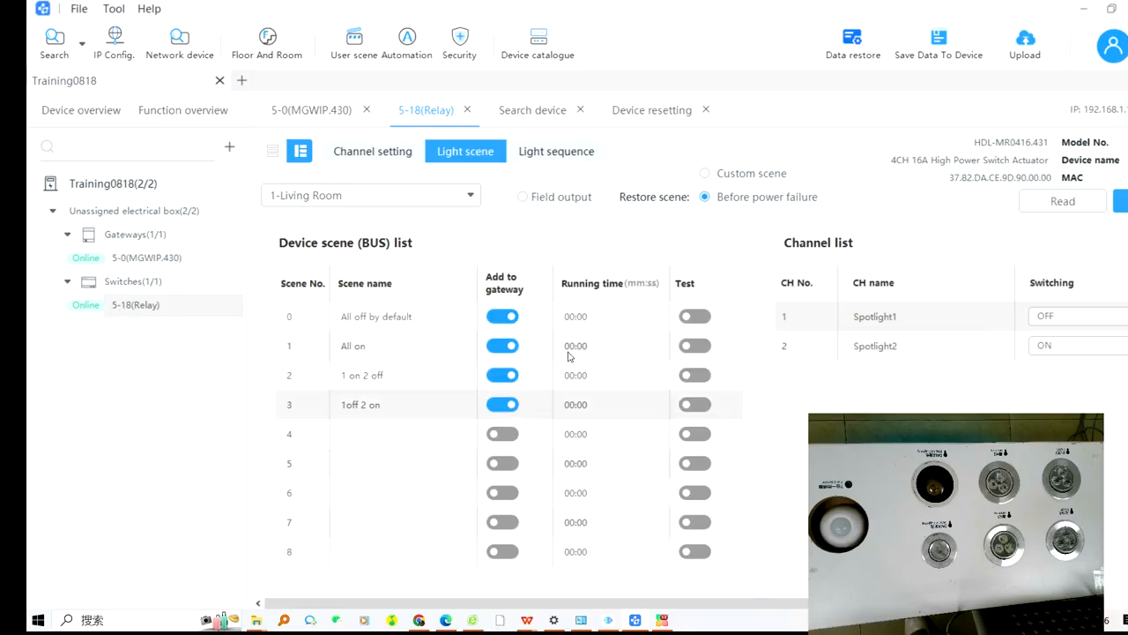
pyautogui.click(1121, 202)
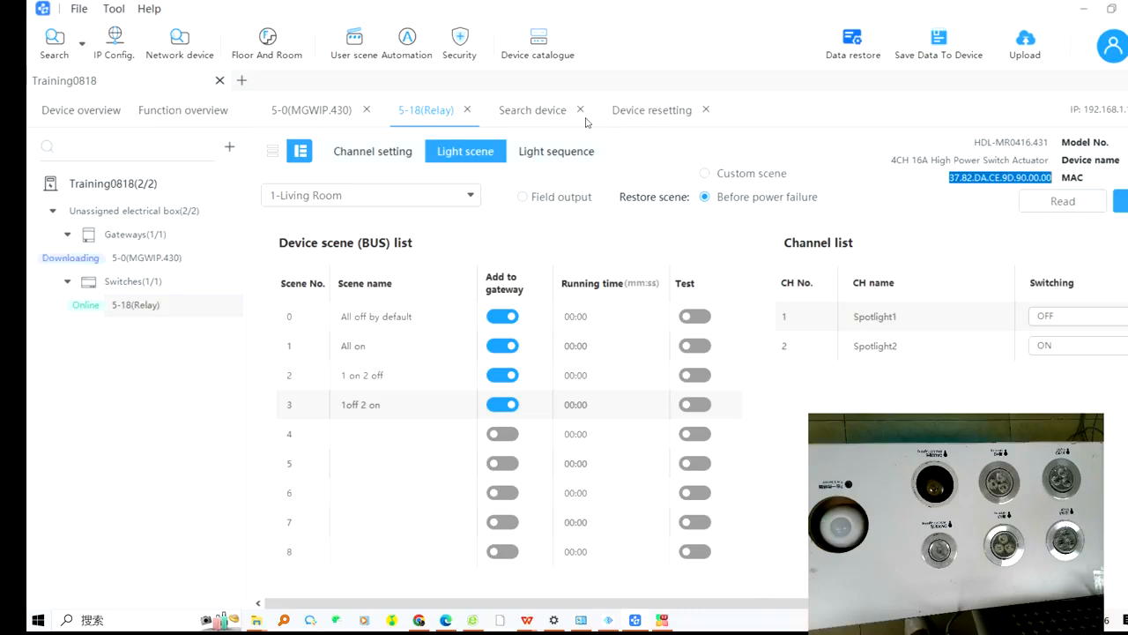
# - Turn on the On Pro display for all four relay scenes in the gateway's device scene list
pyautogui.click(312, 110)
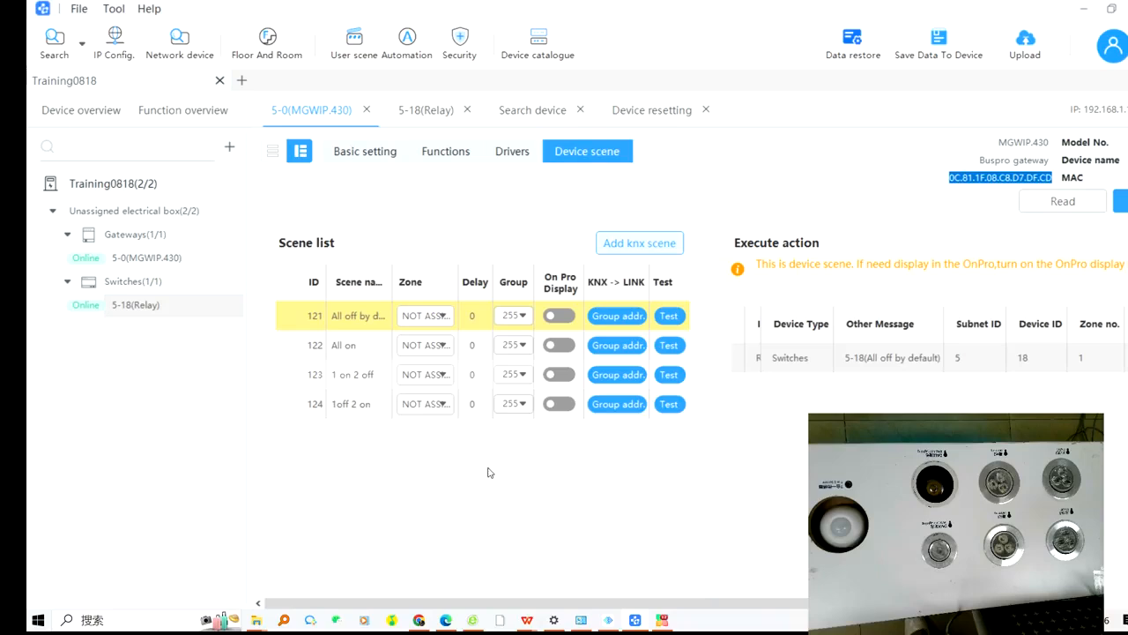
pyautogui.click(558, 316)
pyautogui.click(559, 344)
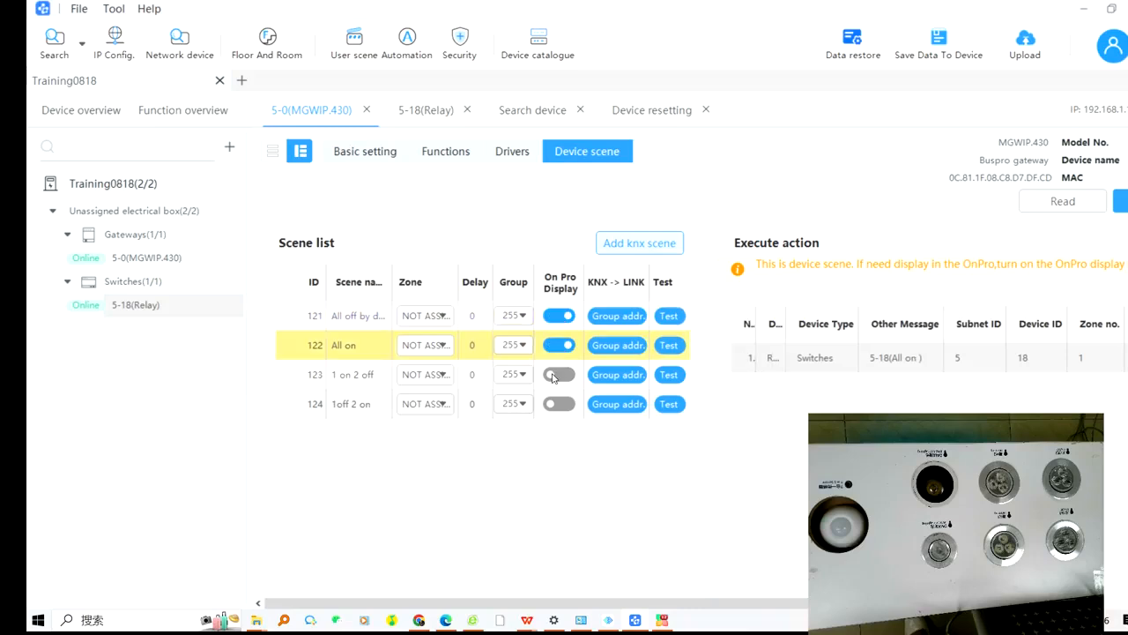
pyautogui.click(559, 373)
pyautogui.click(556, 403)
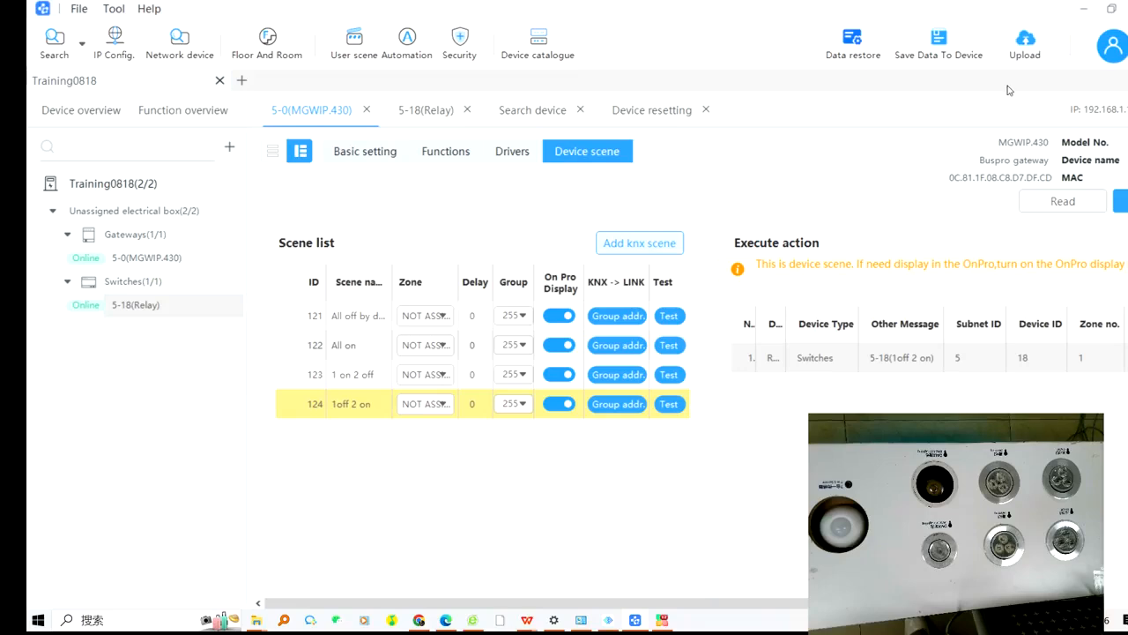
# - Return to the relay's Living Room light scenes and save them again
pyautogui.click(134, 284)
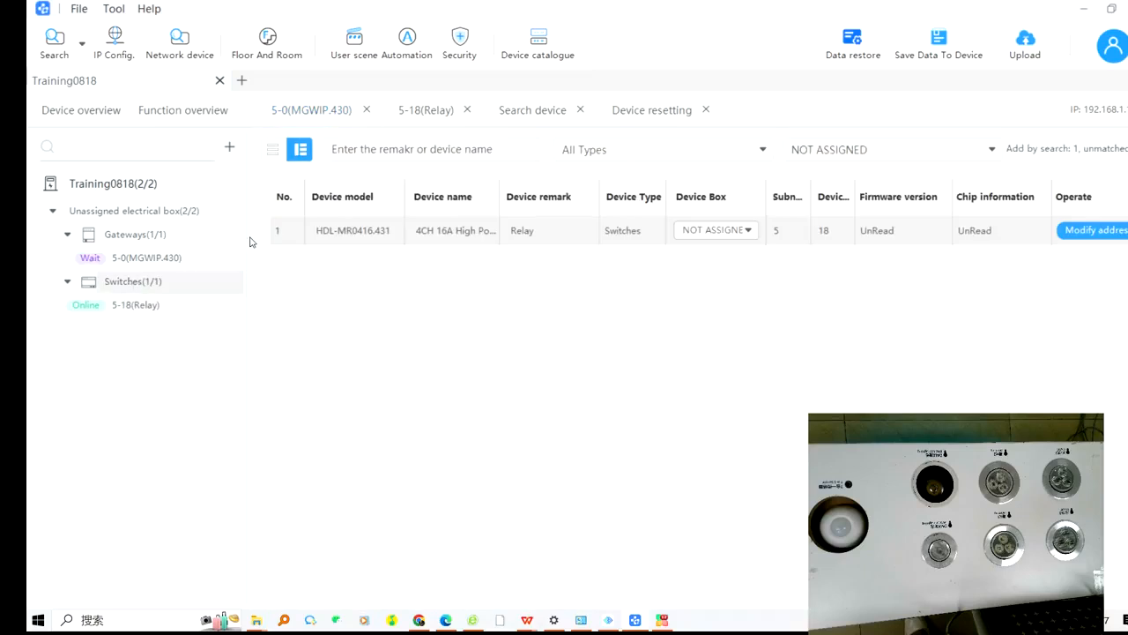
pyautogui.doubleClick(466, 231)
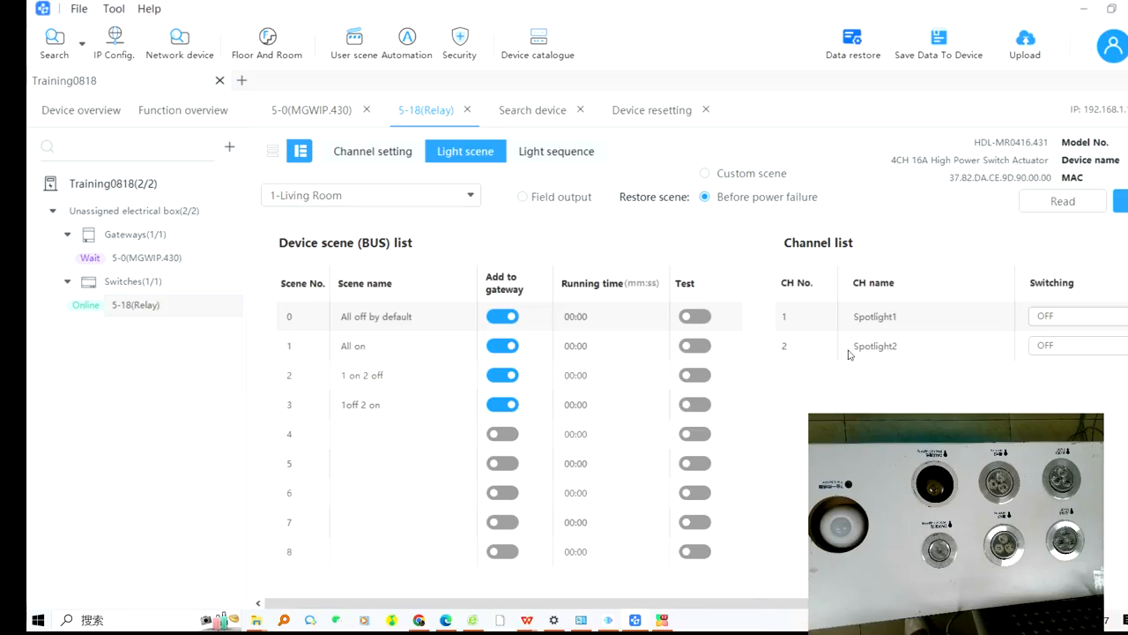
pyautogui.click(1124, 205)
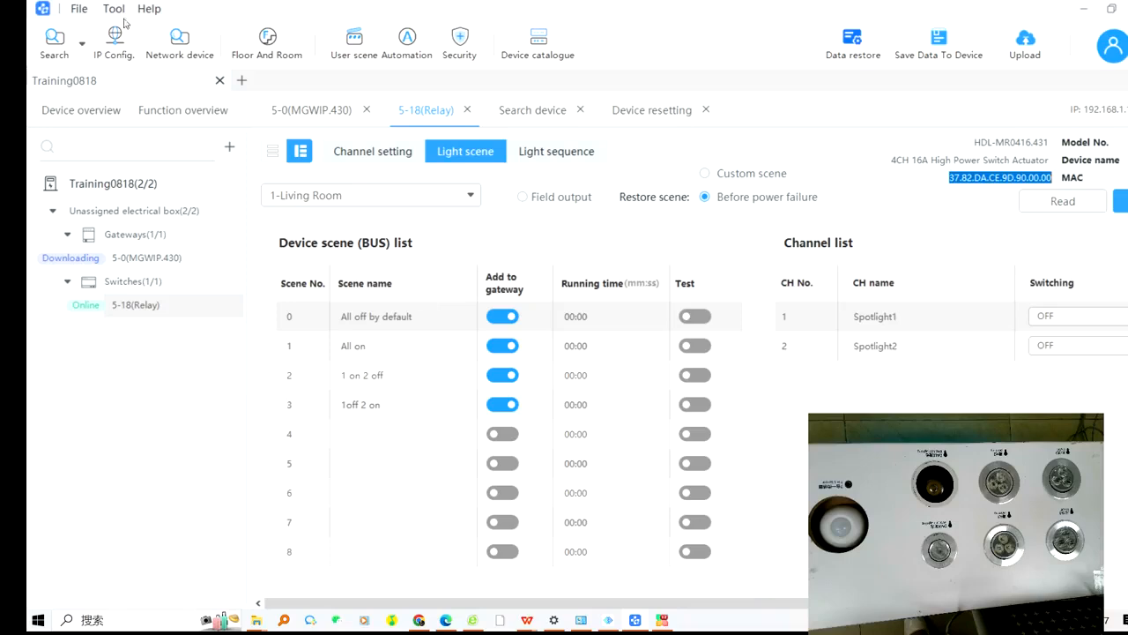
# - Search for online devices and add only the HDL-MPTL14.46-A touch panel to the current project
pyautogui.click(54, 40)
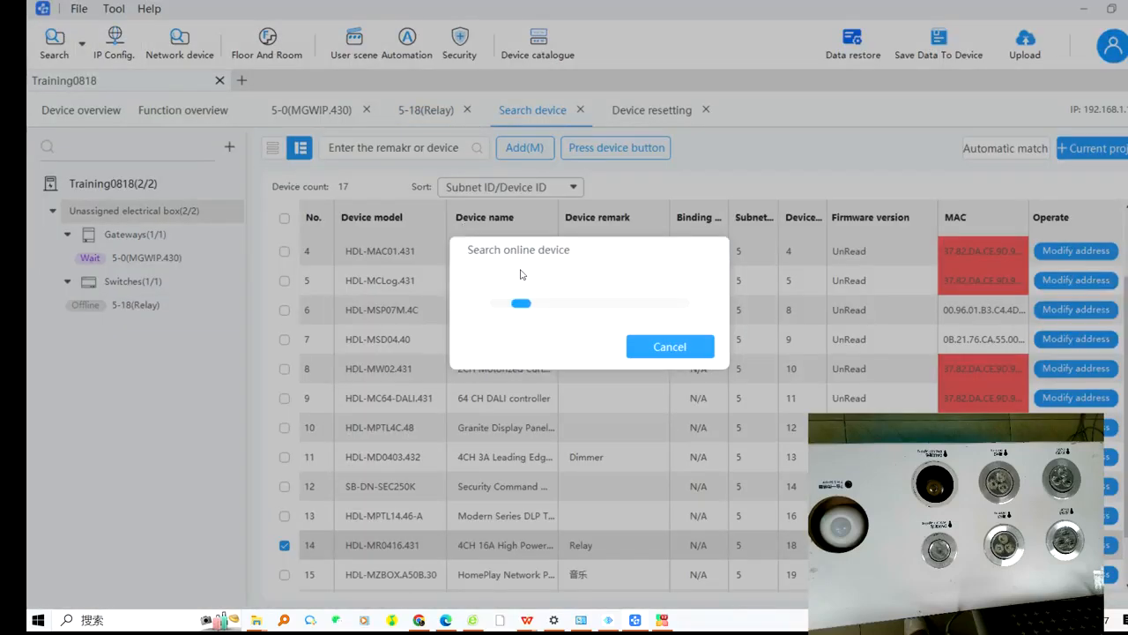
pyautogui.click(668, 347)
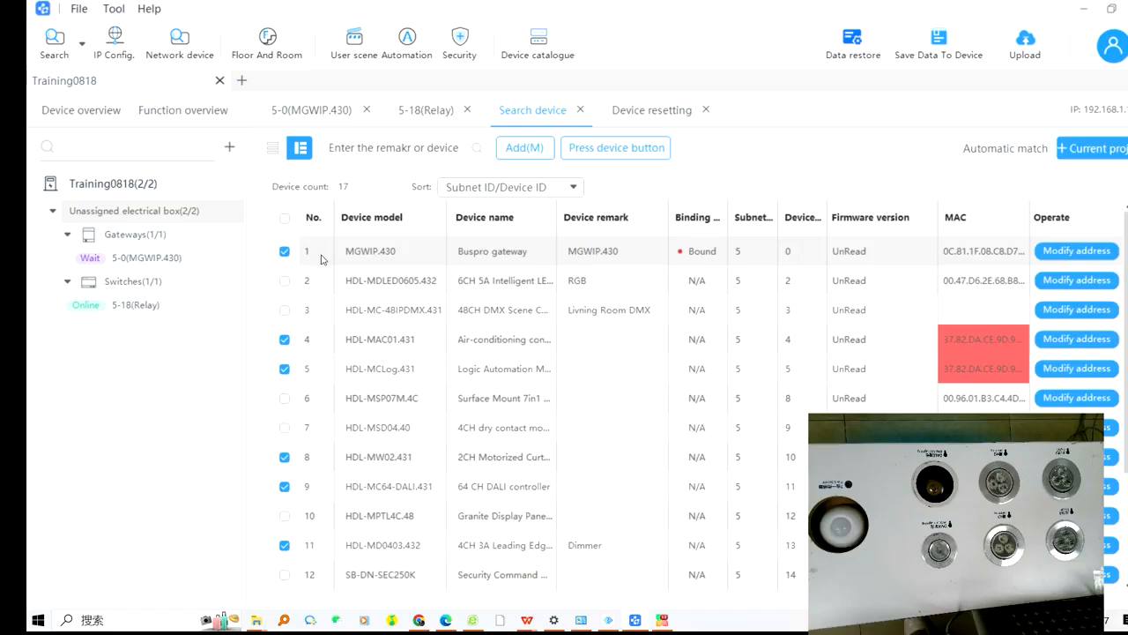
pyautogui.click(285, 217)
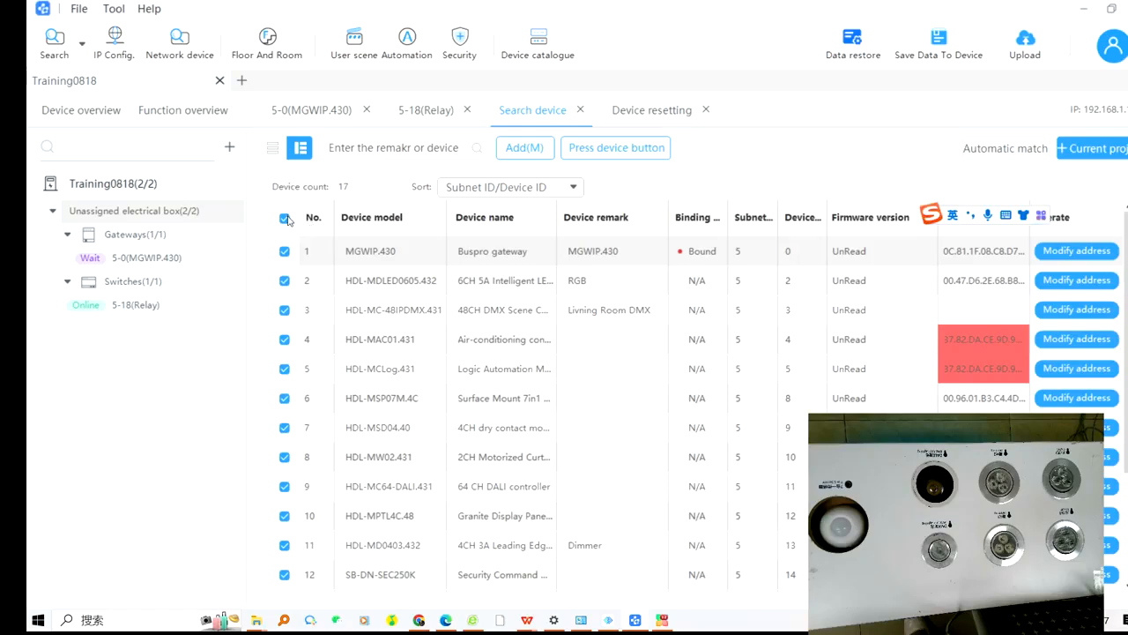
pyautogui.click(286, 218)
pyautogui.scroll(-3, 520, 545)
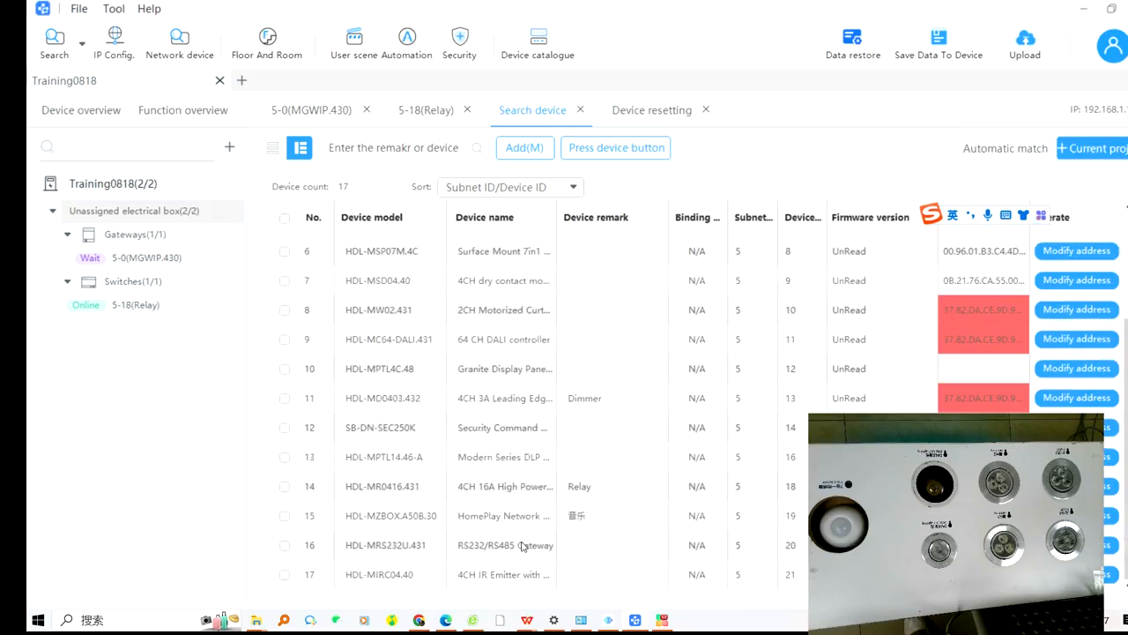
pyautogui.click(285, 457)
pyautogui.click(1104, 154)
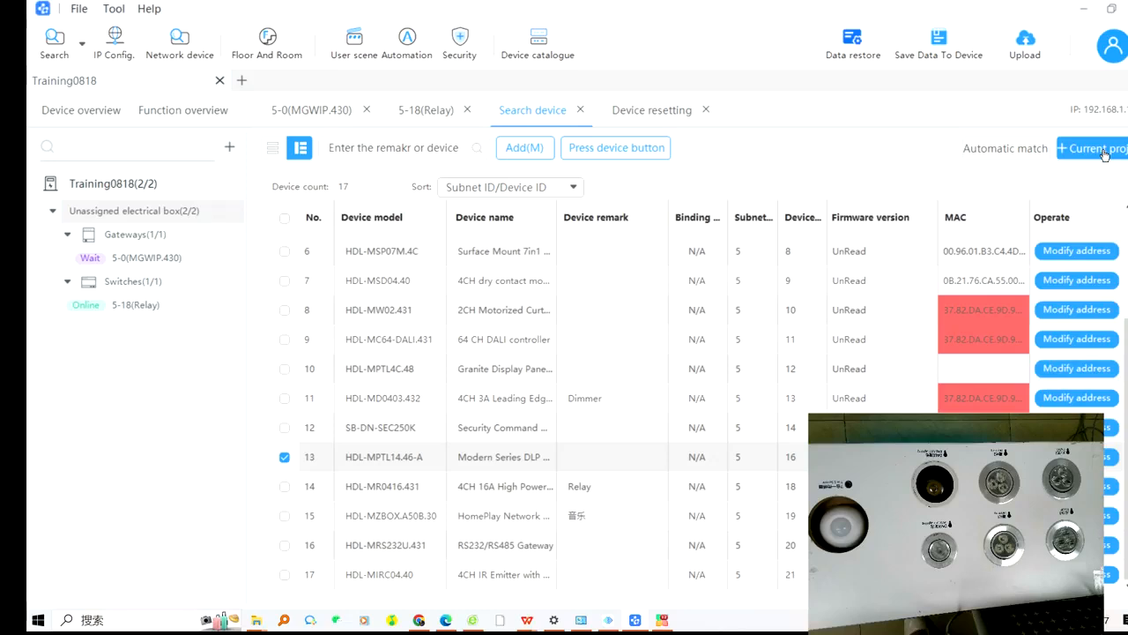
# - Open the Modern Series DLP Touch Panel US and review its Page1 button settings
pyautogui.click(111, 337)
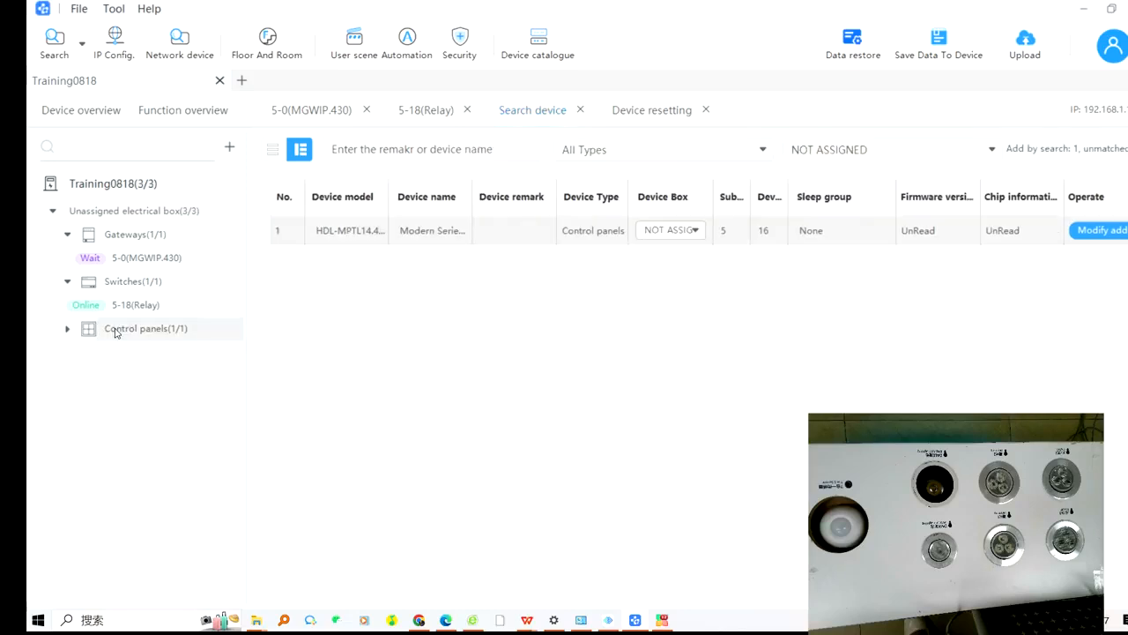
pyautogui.click(71, 329)
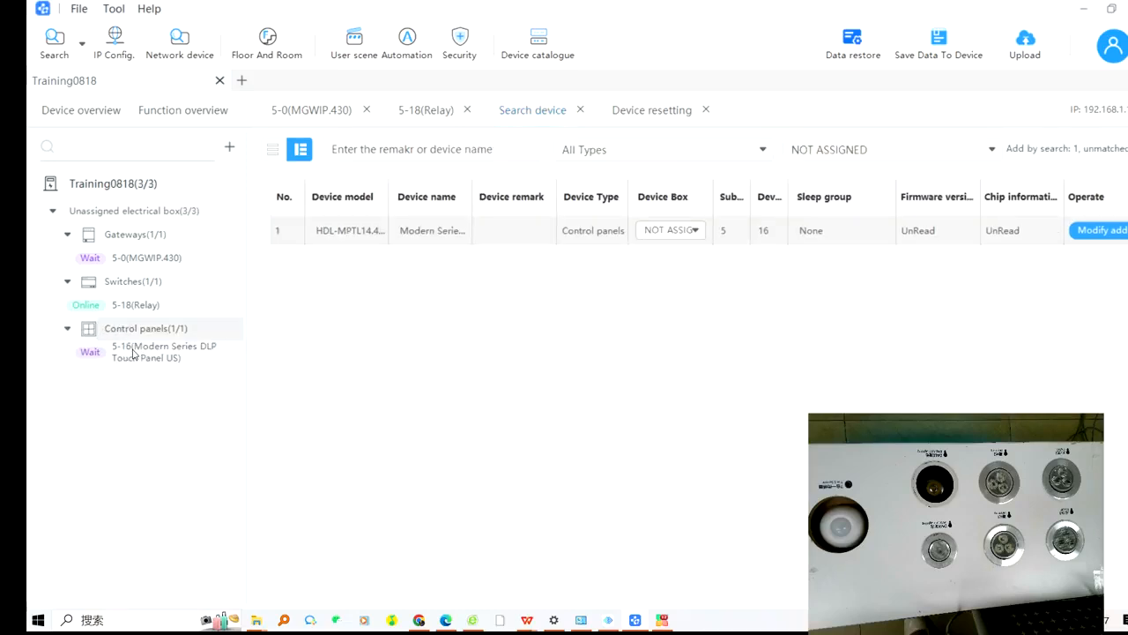
pyautogui.doubleClick(133, 354)
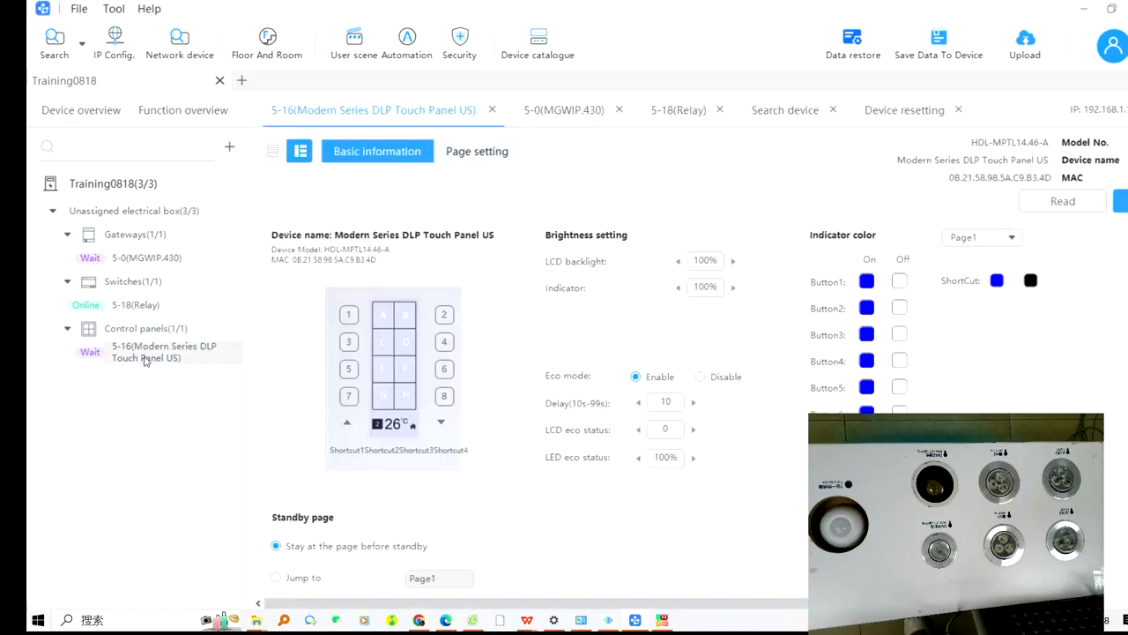
pyautogui.click(485, 159)
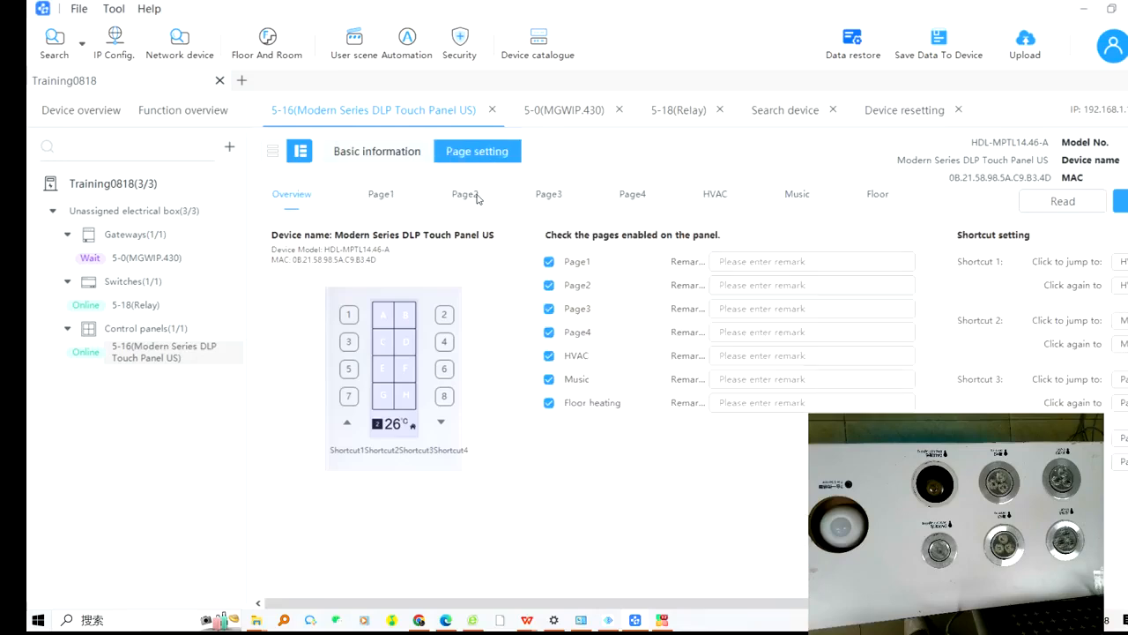
pyautogui.click(369, 197)
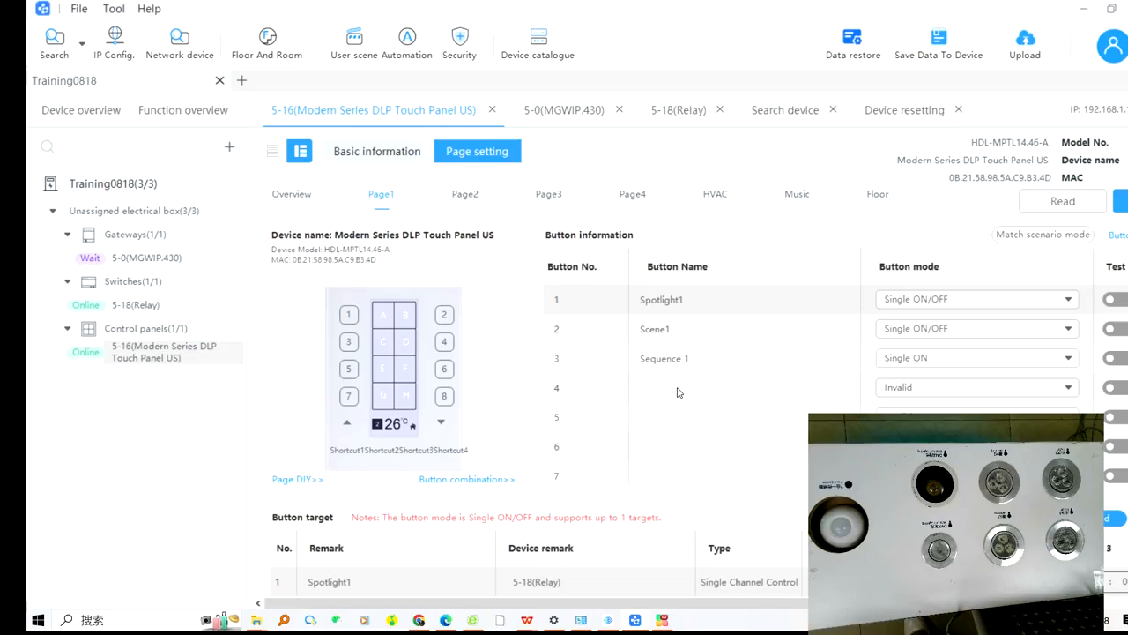
# - Name button 1 on the touch panel's Page2 Spotlight1 and set its mode to Single ON/OFF
pyautogui.click(465, 194)
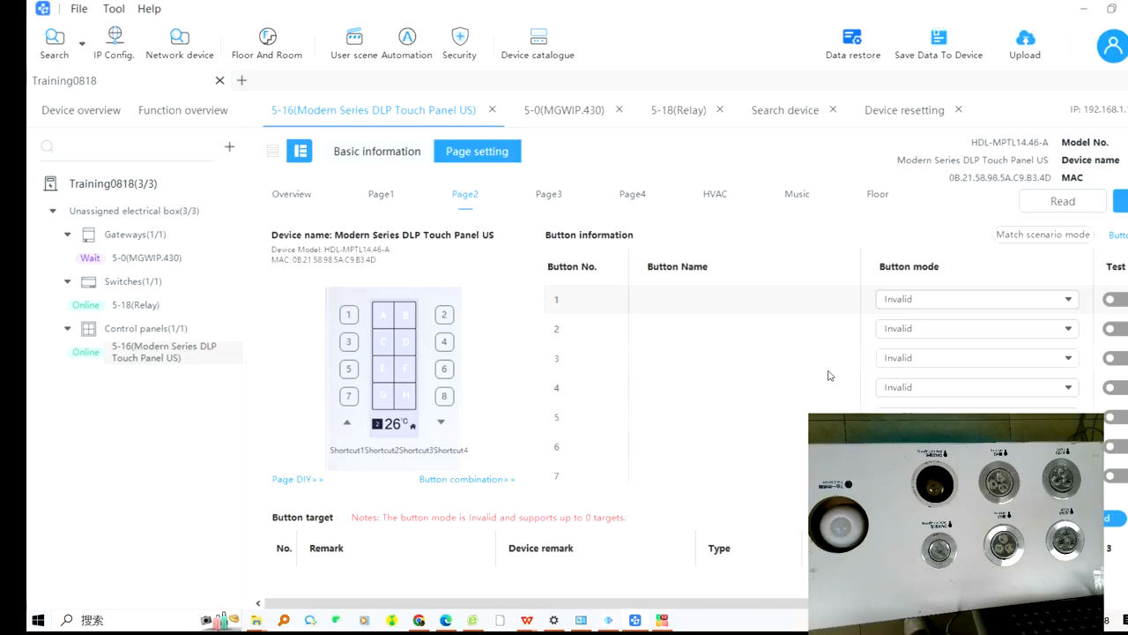
pyautogui.click(711, 298)
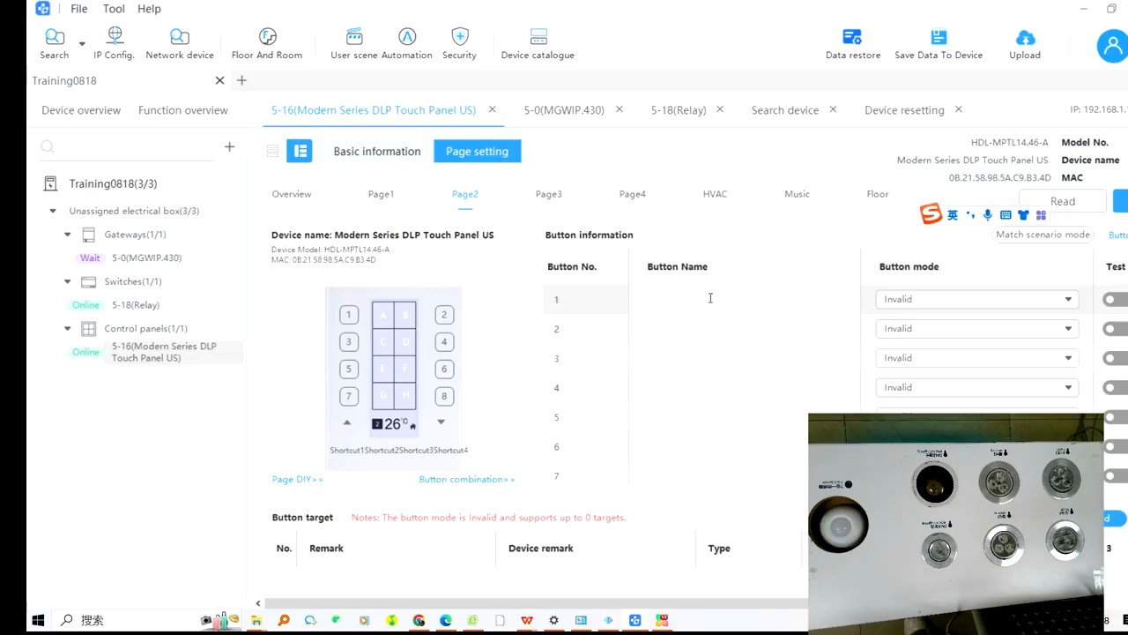
pyautogui.press('capslock')
pyautogui.write('S')
pyautogui.press('capslock')
pyautogui.write('potlight')
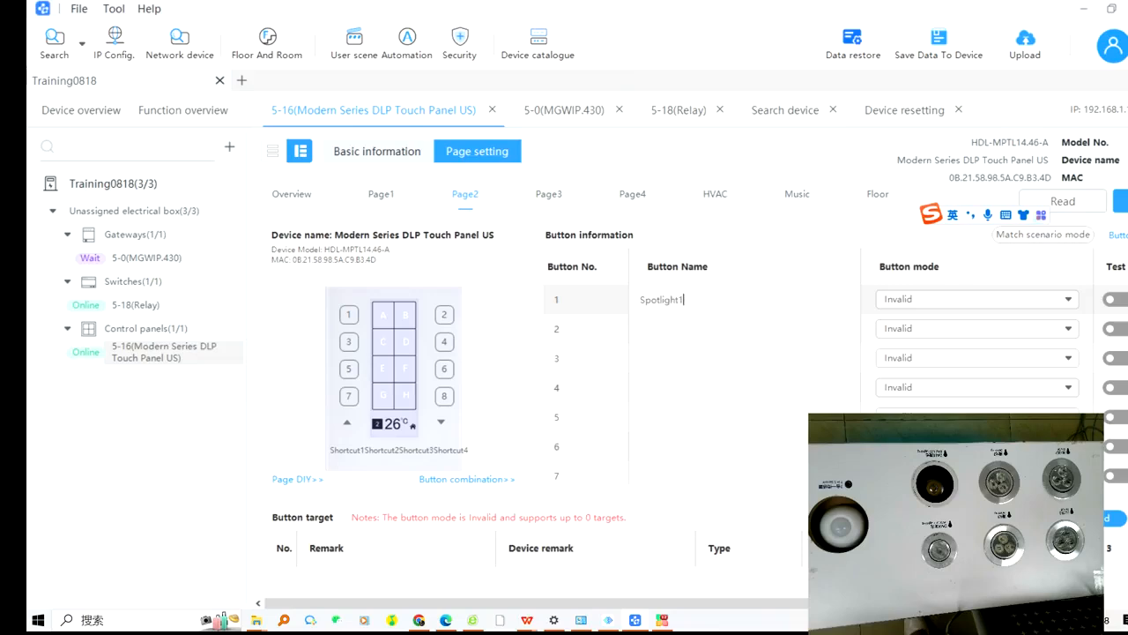
pyautogui.click(974, 301)
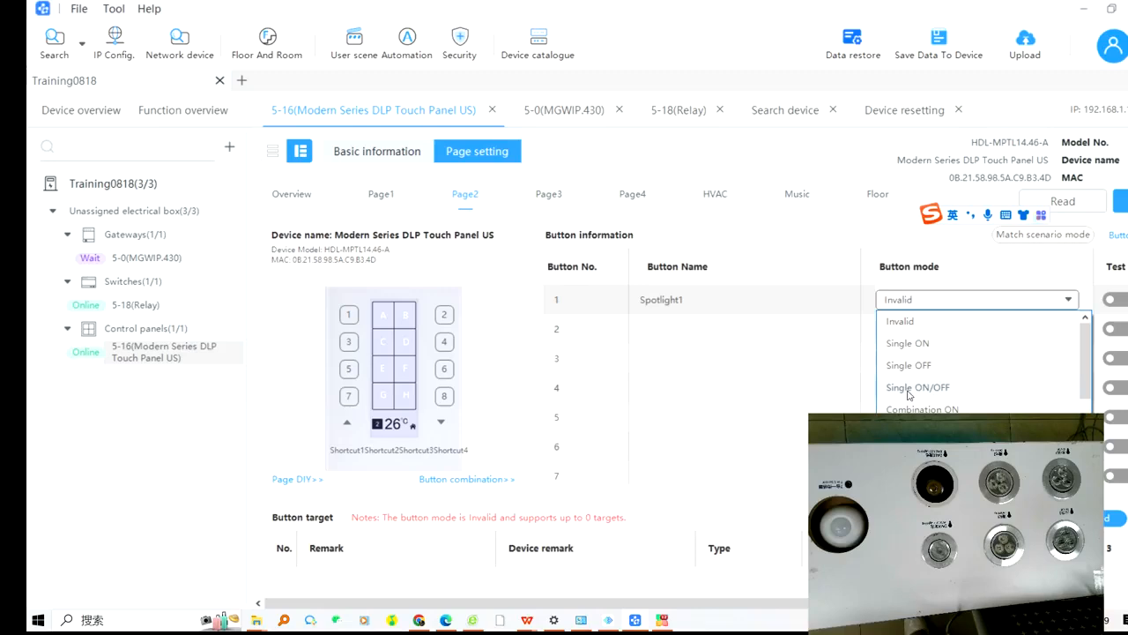
pyautogui.click(908, 387)
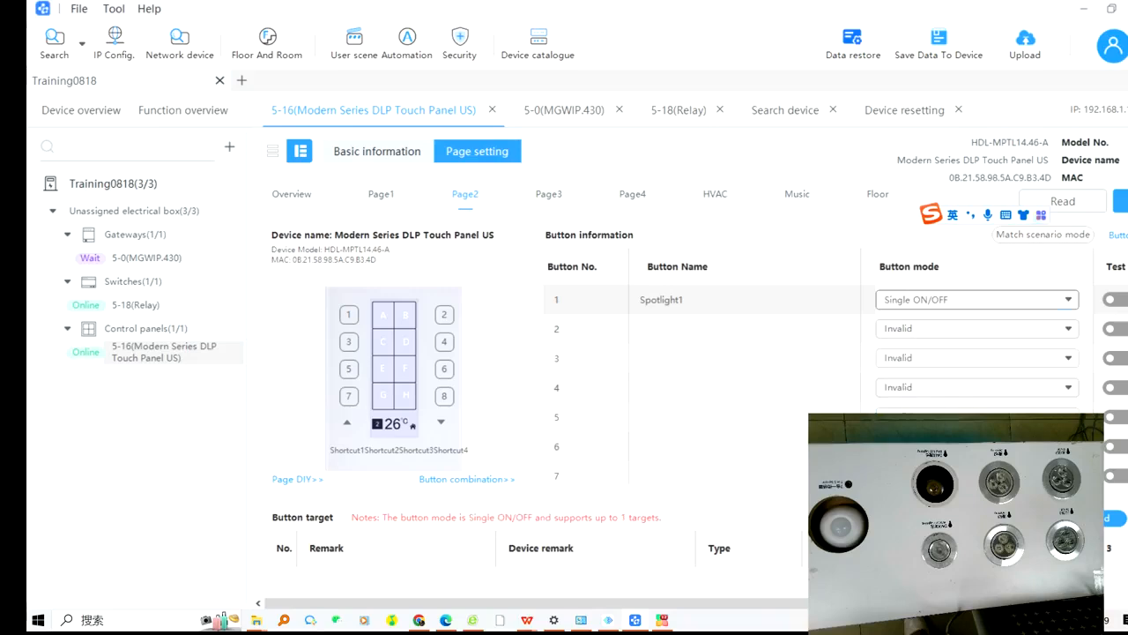
# - Add the relay's Spotlight1 switching function as the target of button 1
pyautogui.scroll(-1, 564, 353)
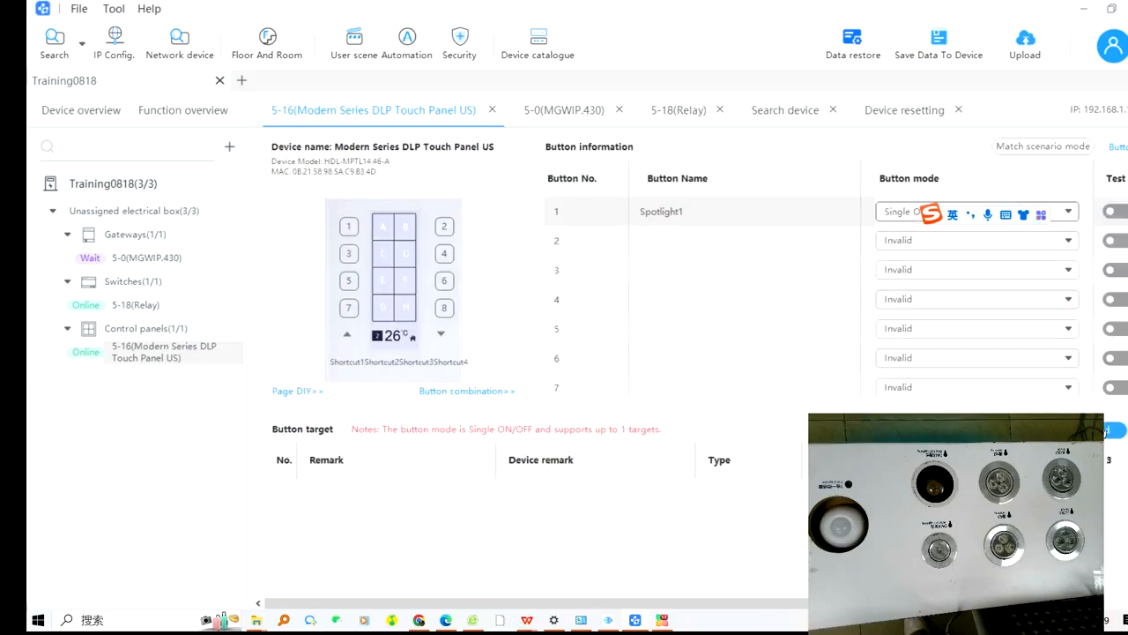
pyautogui.scroll(-1, 861, 363)
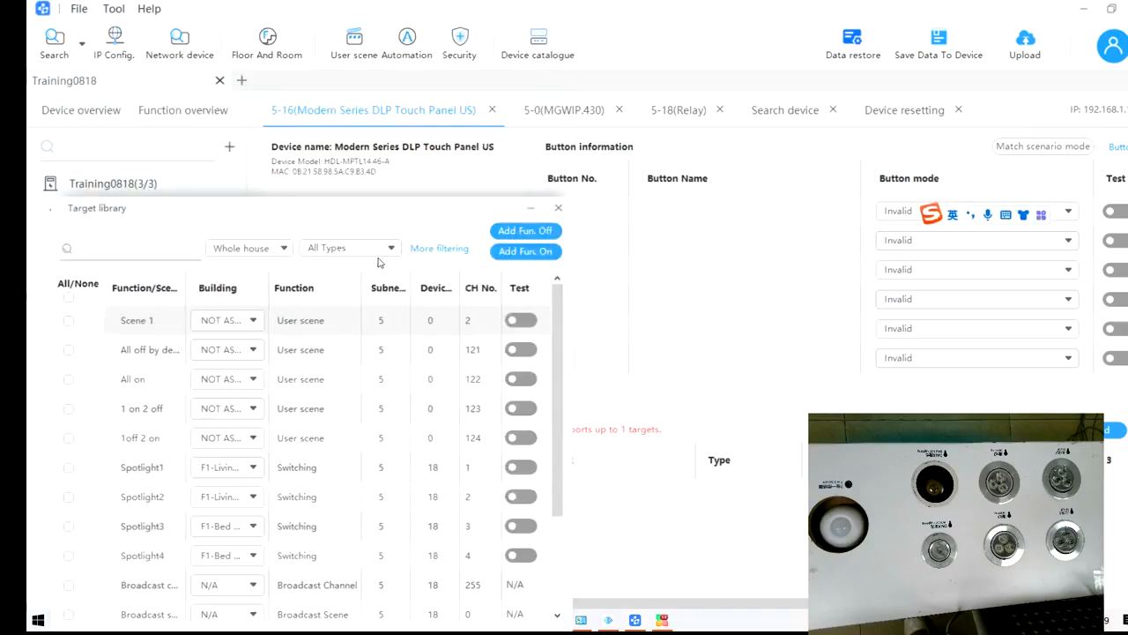
pyautogui.click(368, 249)
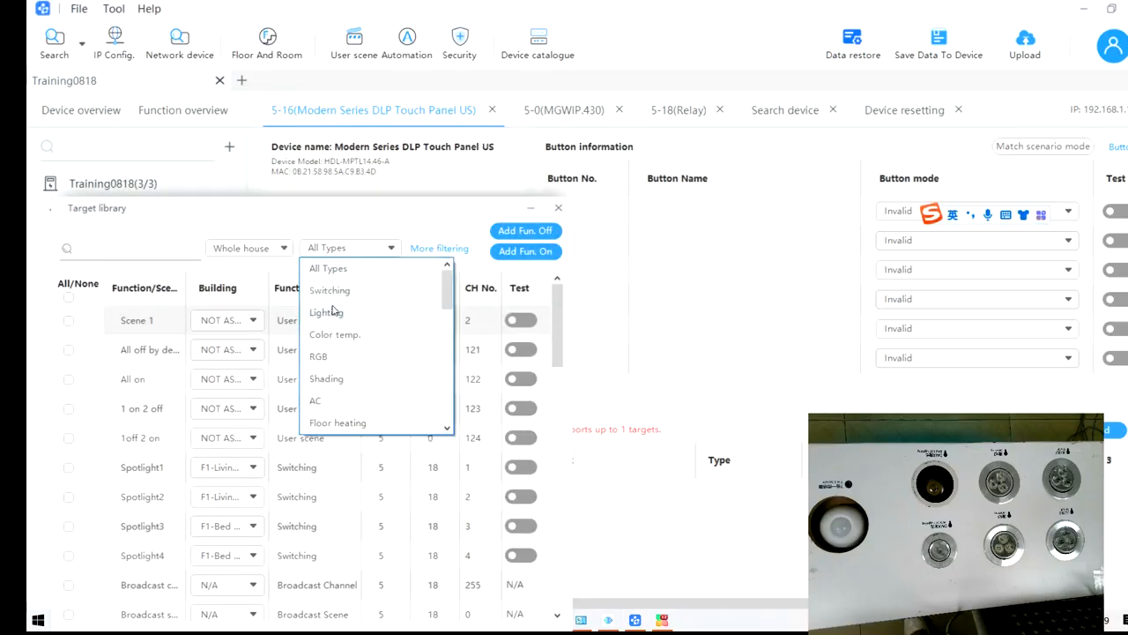
pyautogui.click(330, 295)
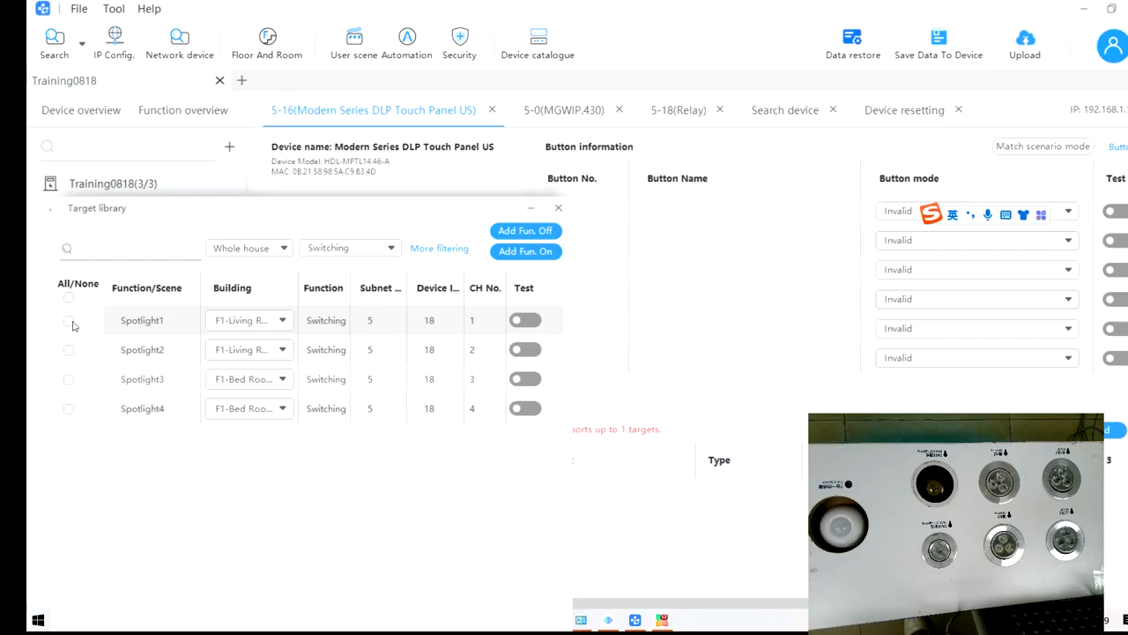
pyautogui.click(68, 321)
pyautogui.click(555, 231)
pyautogui.click(557, 207)
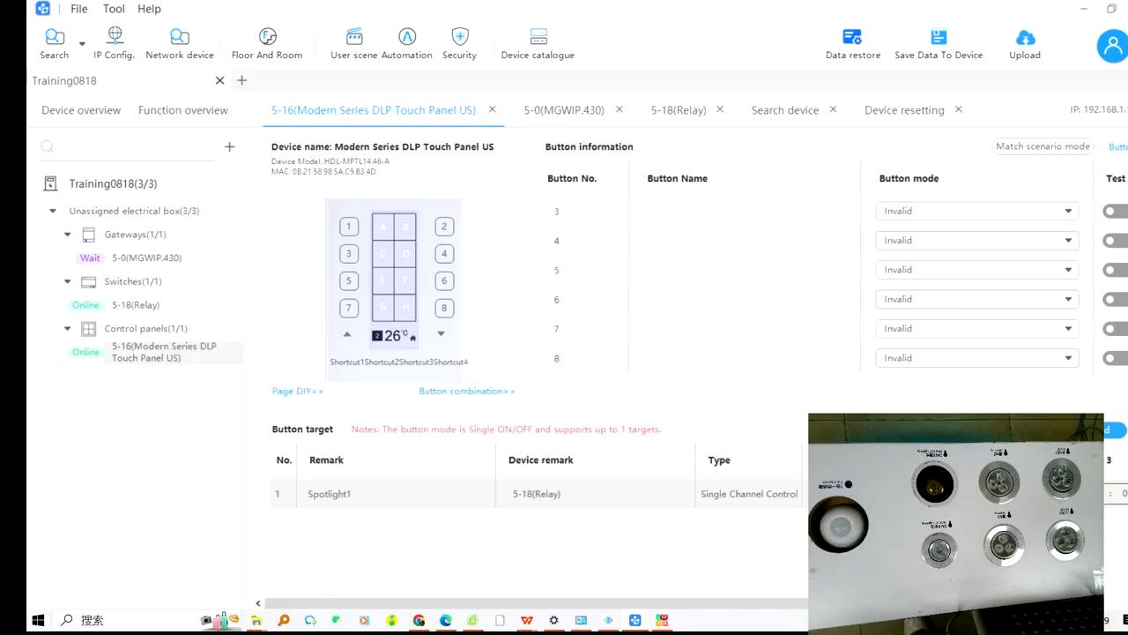
# - Save the touch panel's Page2 button settings
pyautogui.hscroll(2, 1011, 326)
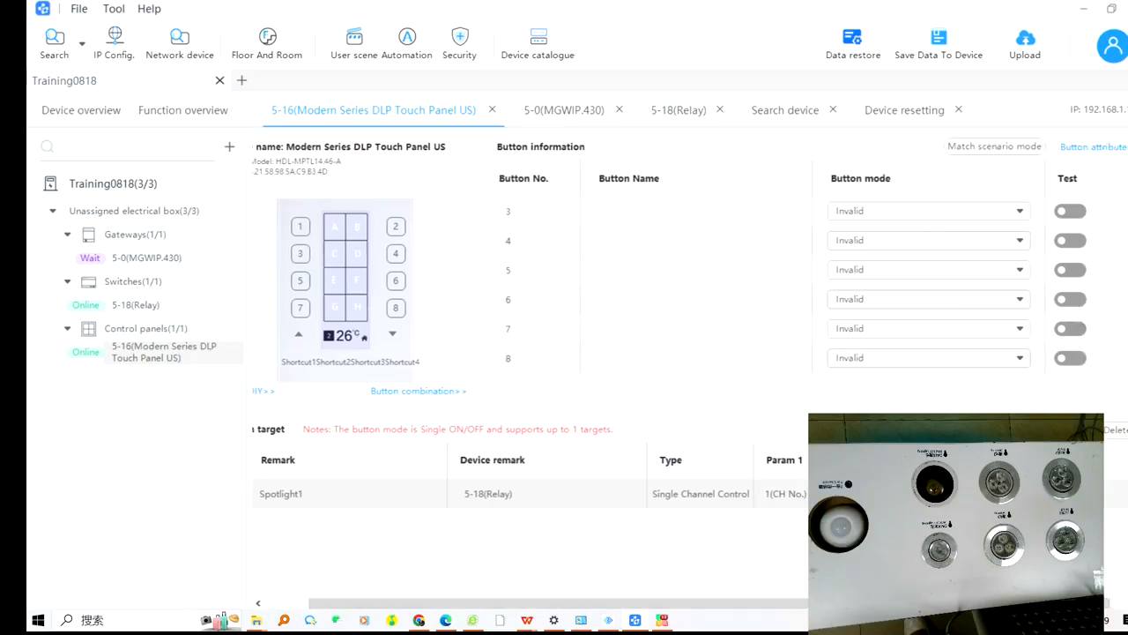
pyautogui.moveTo(983, 602); pyautogui.dragTo(1002, 602)
pyautogui.scroll(2, 1003, 391)
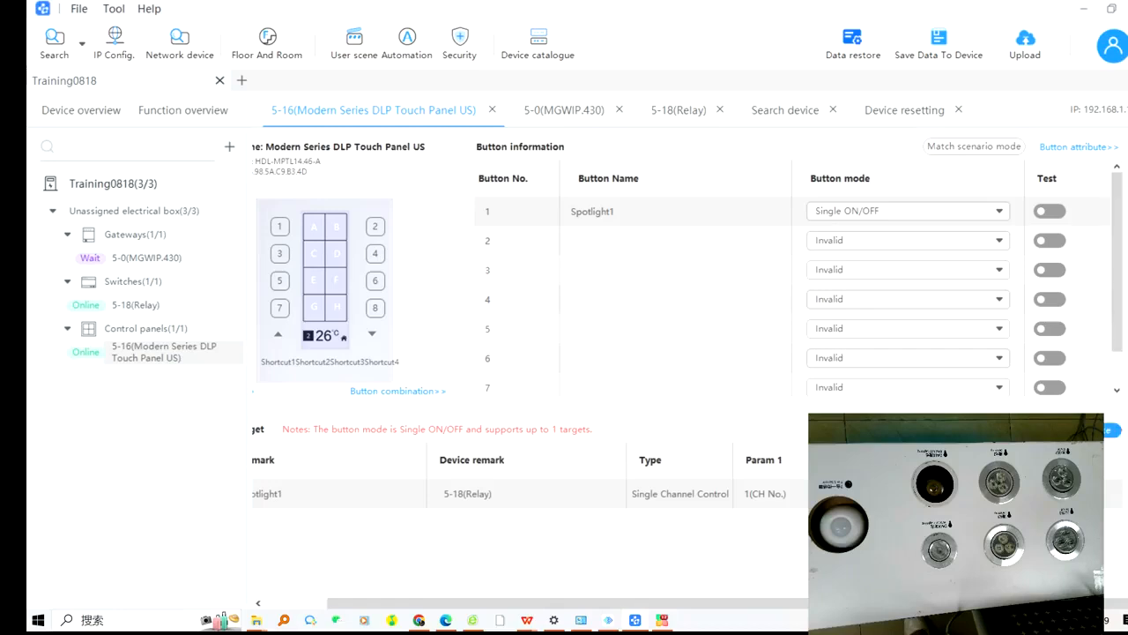
pyautogui.scroll(2, 1125, 332)
pyautogui.click(1074, 202)
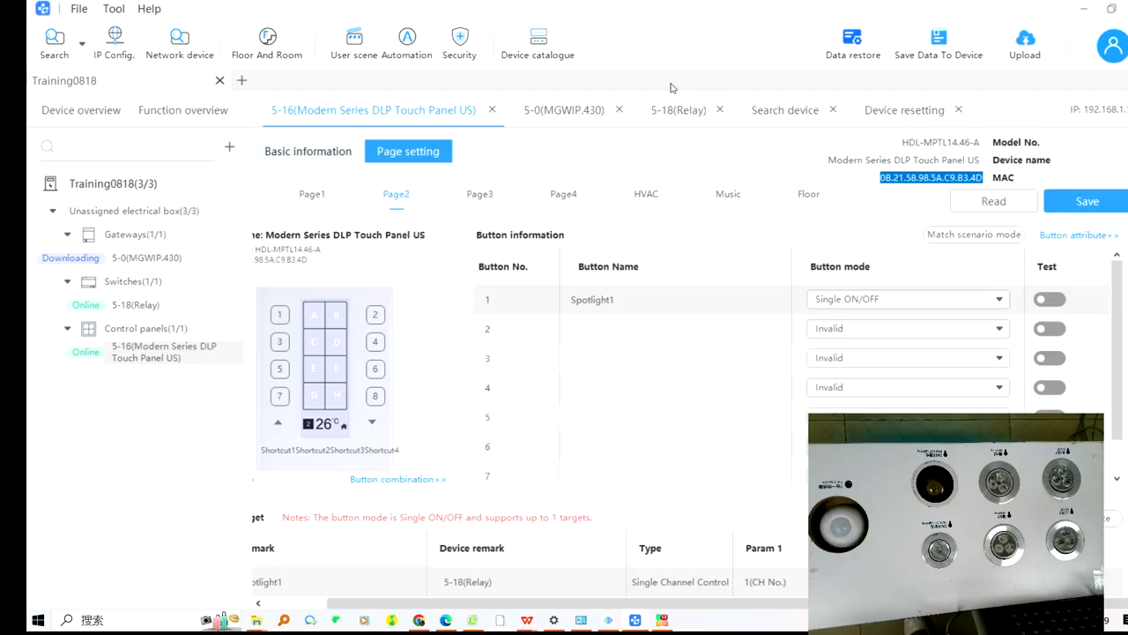
# - Review the relay's light scenes for zone 1-Living Room
pyautogui.click(666, 113)
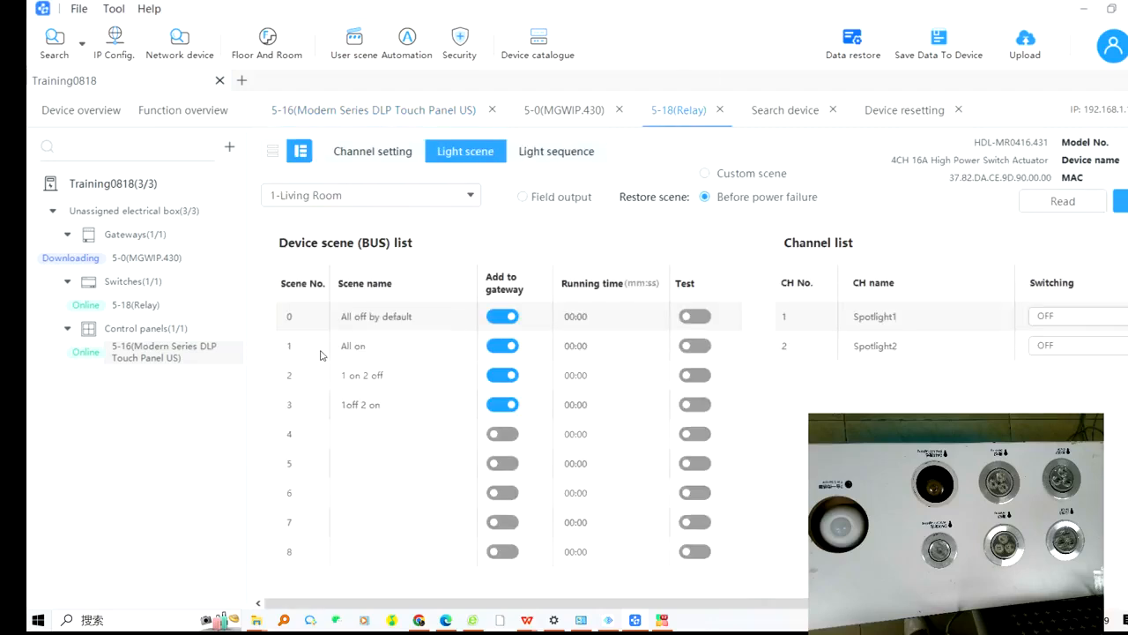
pyautogui.click(326, 195)
pyautogui.click(285, 218)
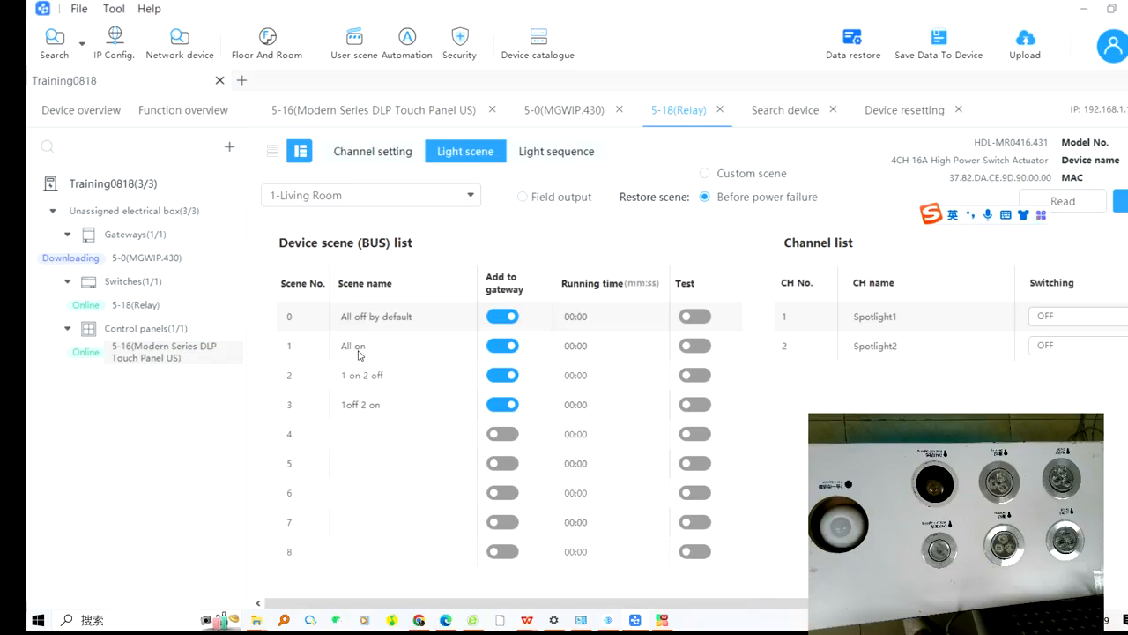
# - Set button 2 on the touch panel's Page2 to Single ON mode and name it Scene1
pyautogui.click(340, 112)
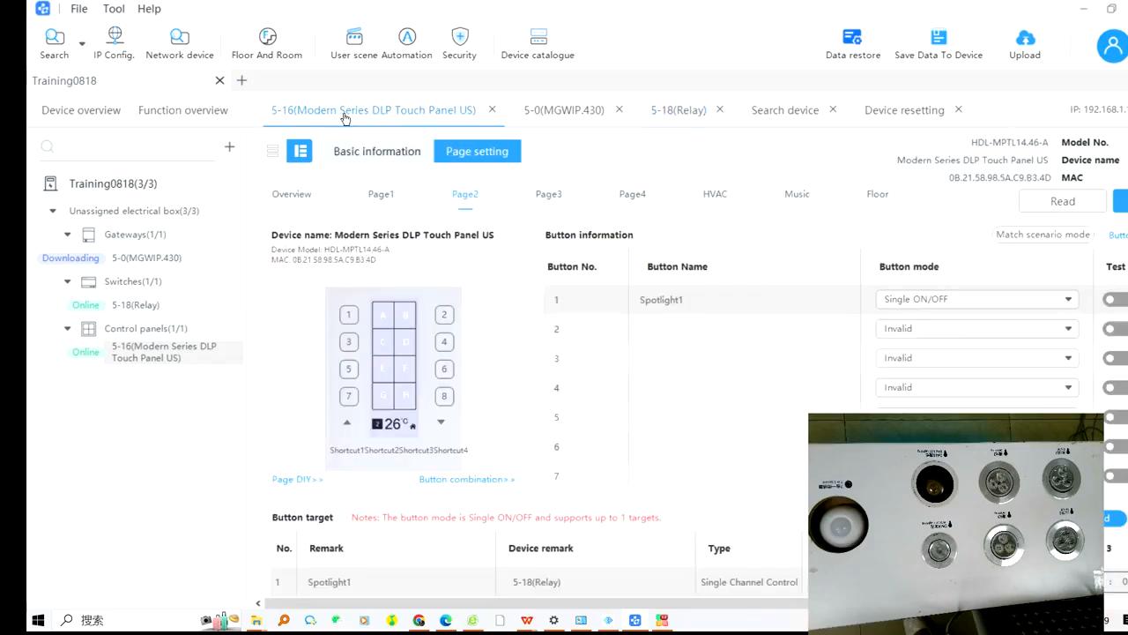
pyautogui.click(691, 329)
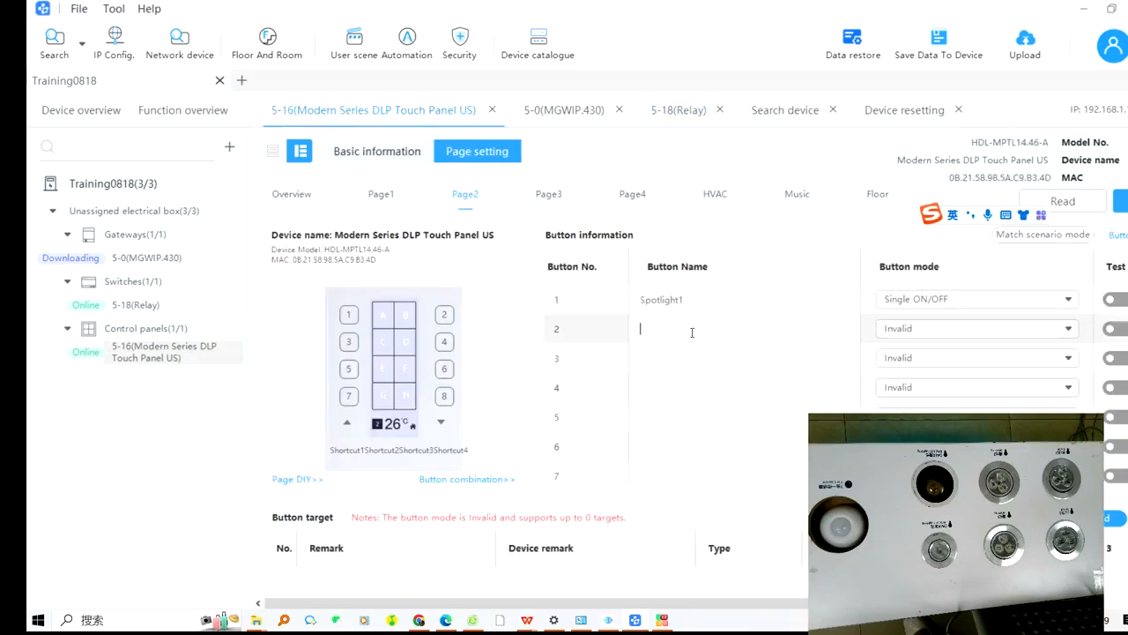
pyautogui.click(895, 330)
pyautogui.click(895, 330)
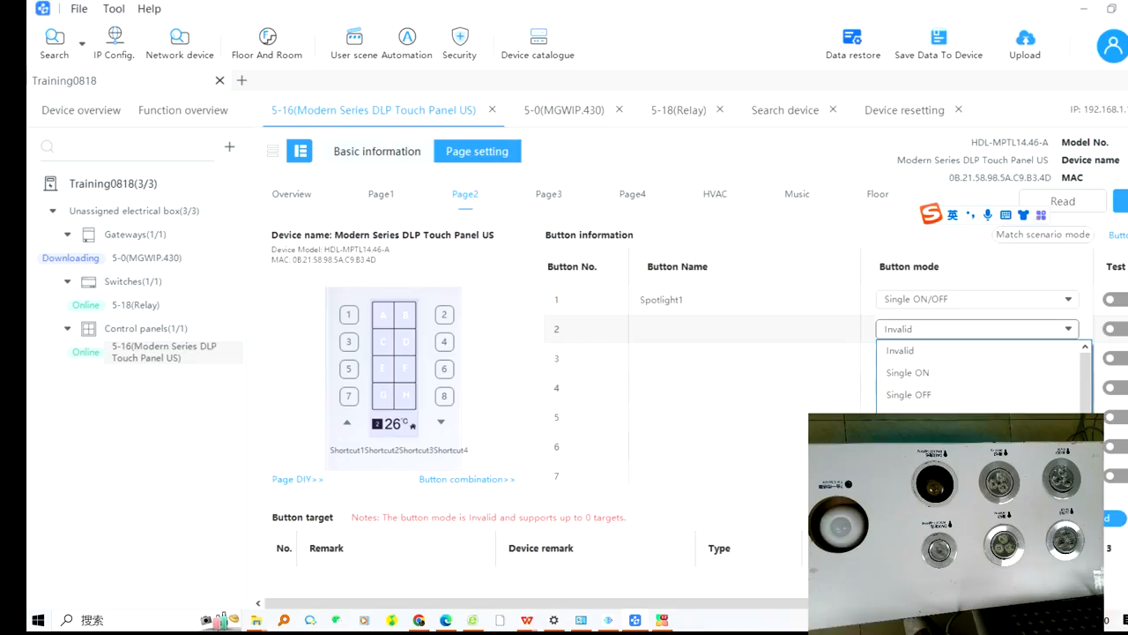
pyautogui.click(915, 374)
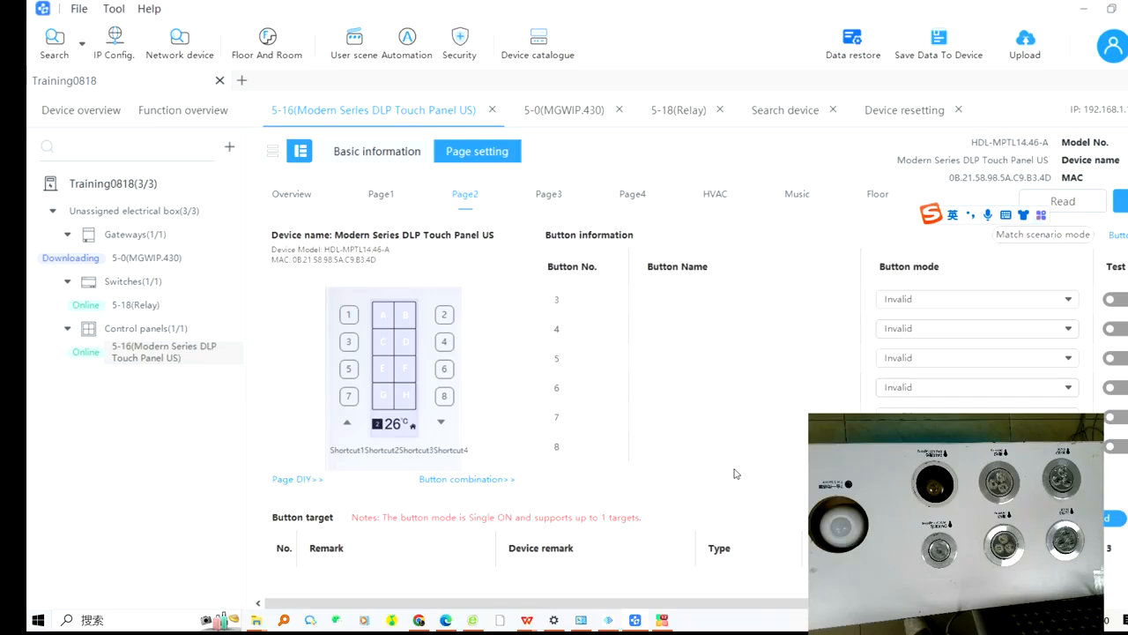
pyautogui.click(694, 329)
pyautogui.press('capslock')
pyautogui.write('S')
pyautogui.press('capslock')
pyautogui.write('cene')
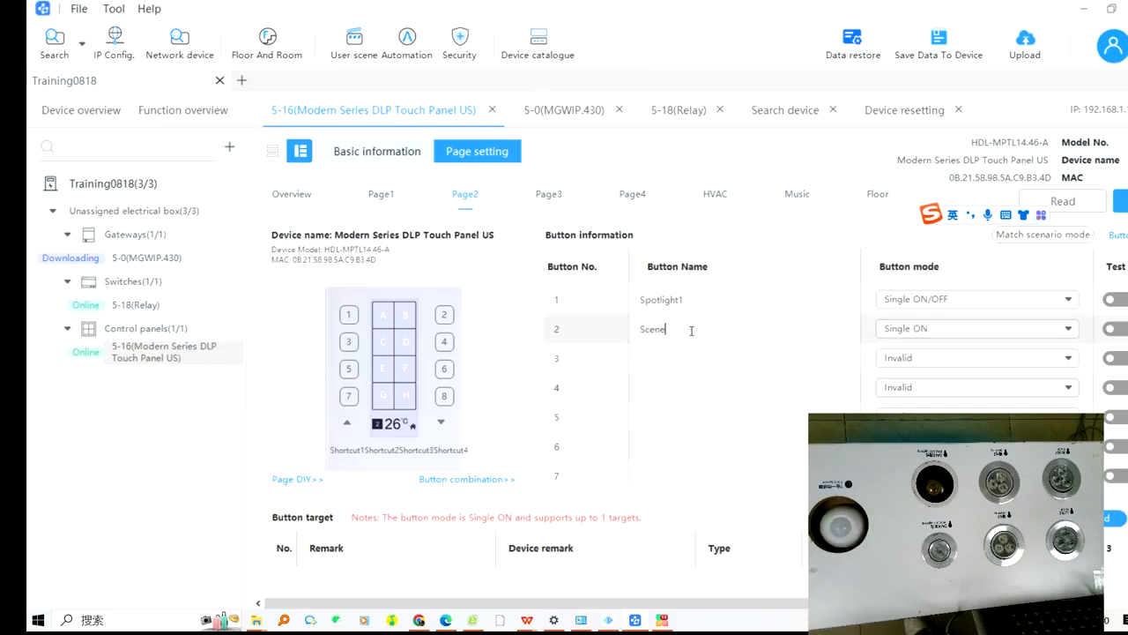
pyautogui.write('1')
# - Add the relay's living room All on light scene as the function-on target of button 2
pyautogui.click(1098, 518)
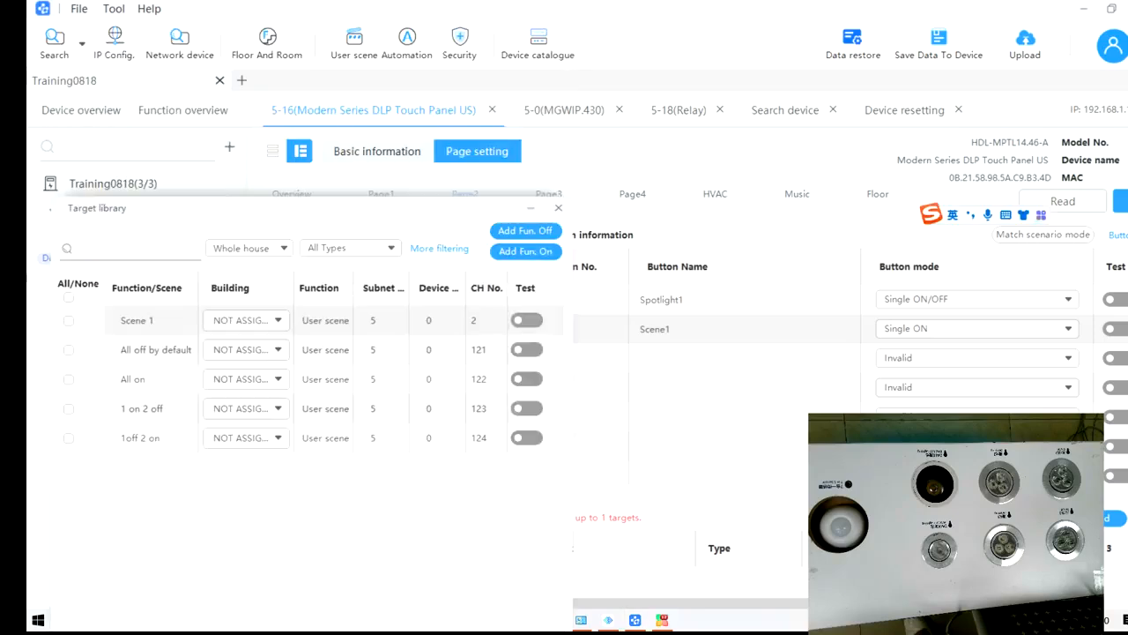
pyautogui.click(340, 249)
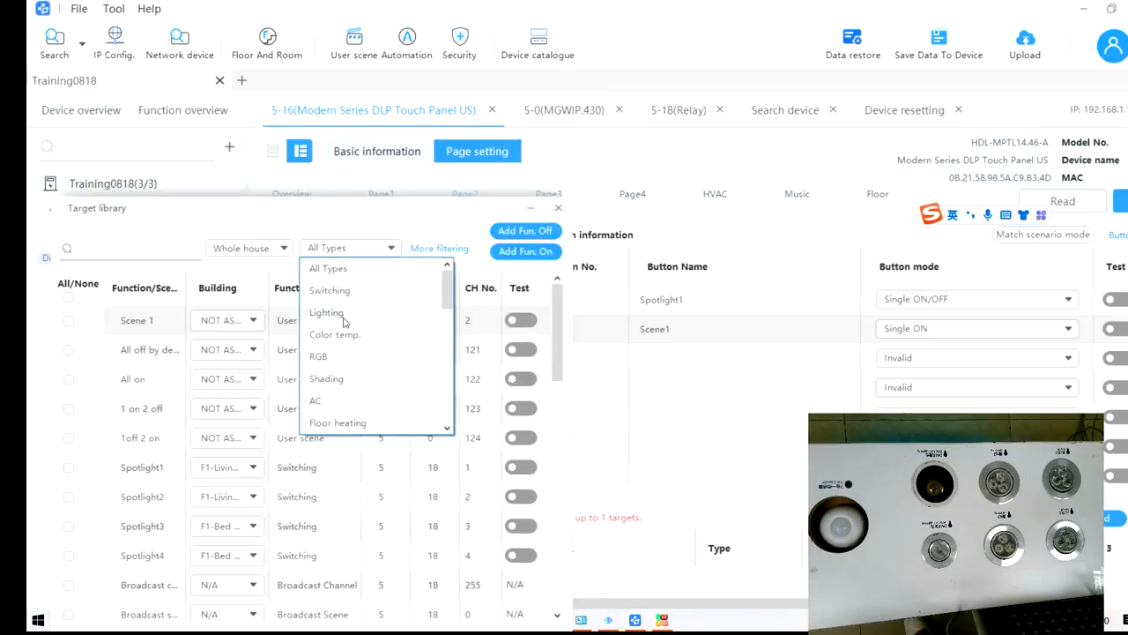
pyautogui.scroll(-2, 349, 398)
pyautogui.scroll(-3, 349, 398)
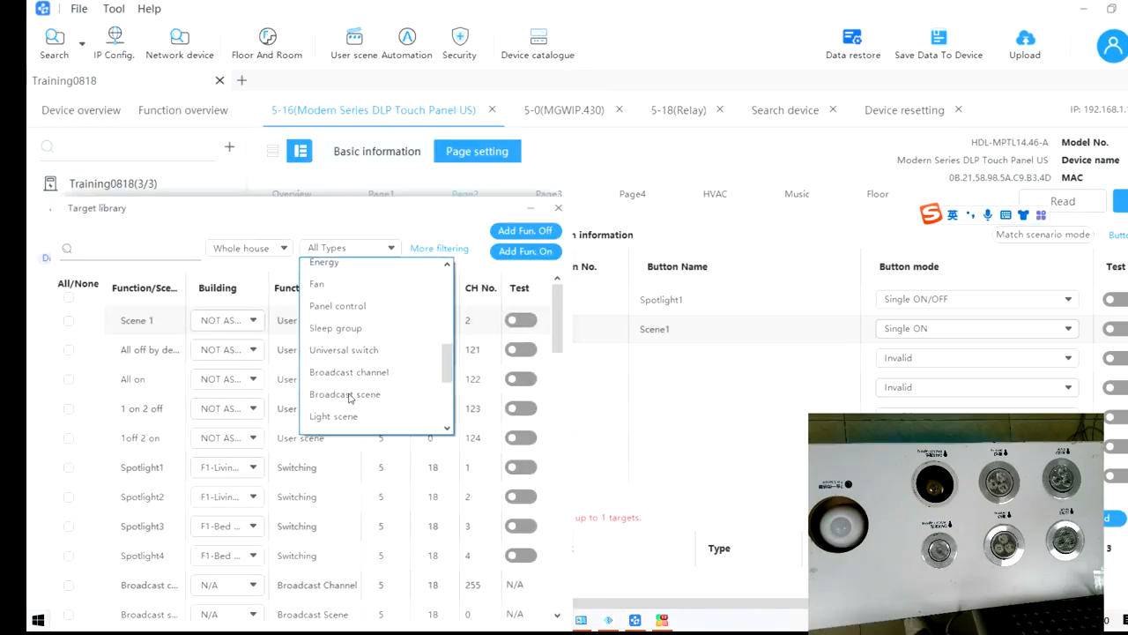
pyautogui.click(334, 356)
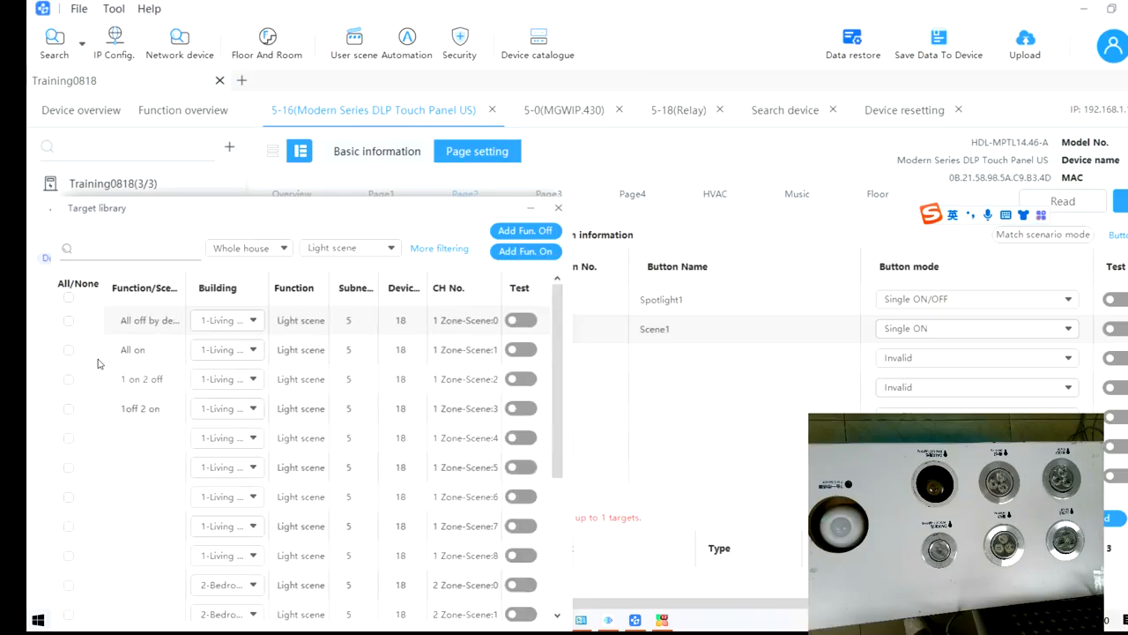
pyautogui.click(68, 350)
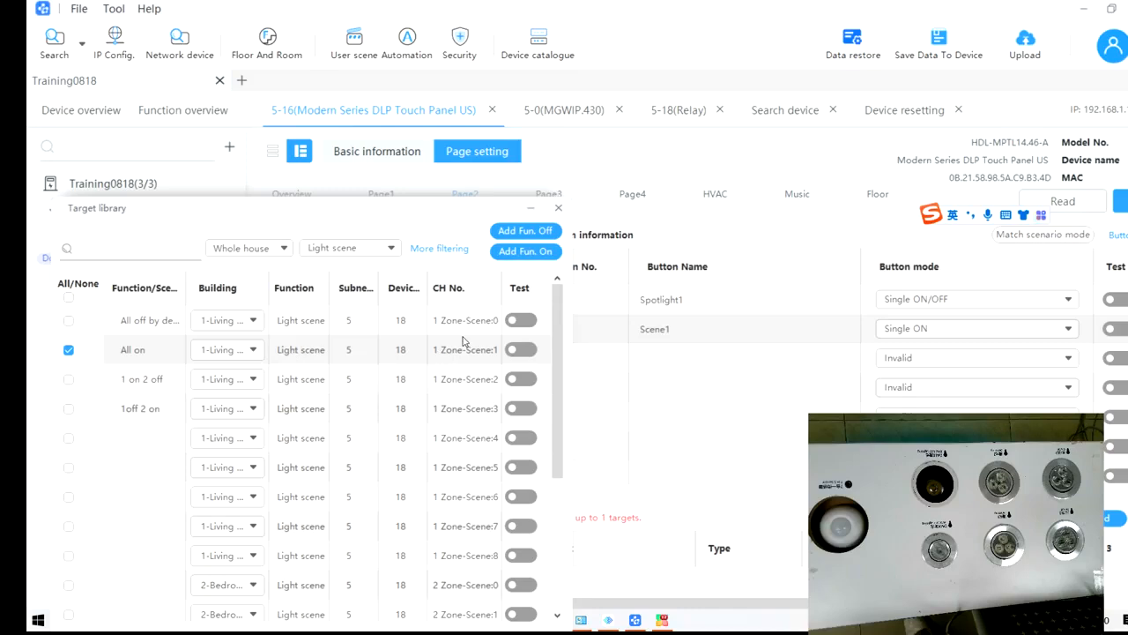
pyautogui.click(523, 254)
pyautogui.click(559, 208)
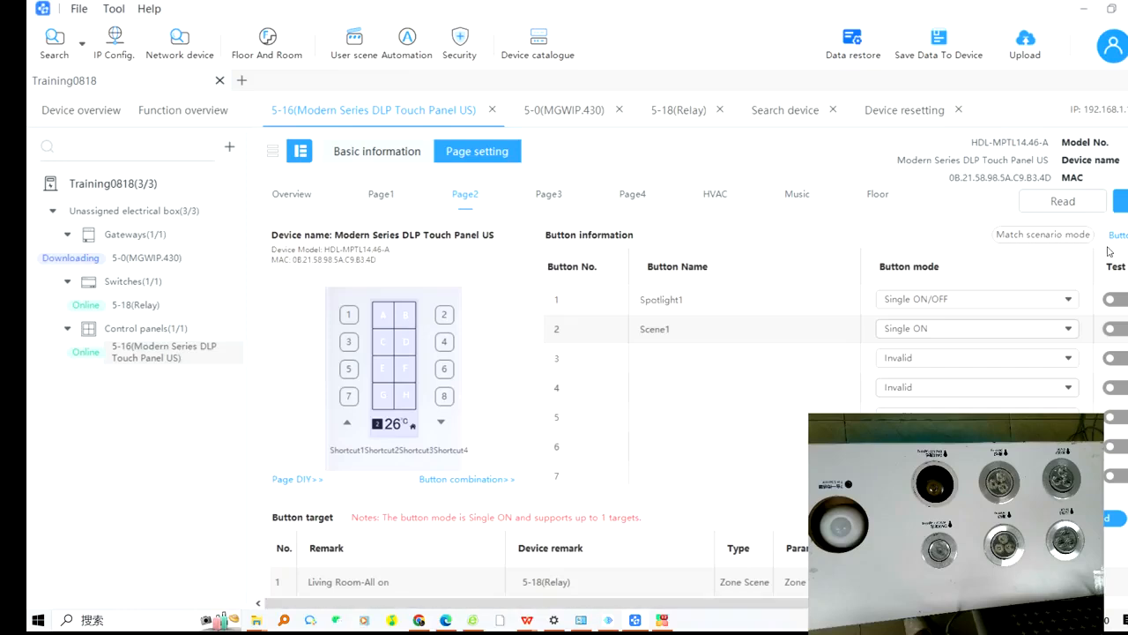
pyautogui.doubleClick(1088, 198)
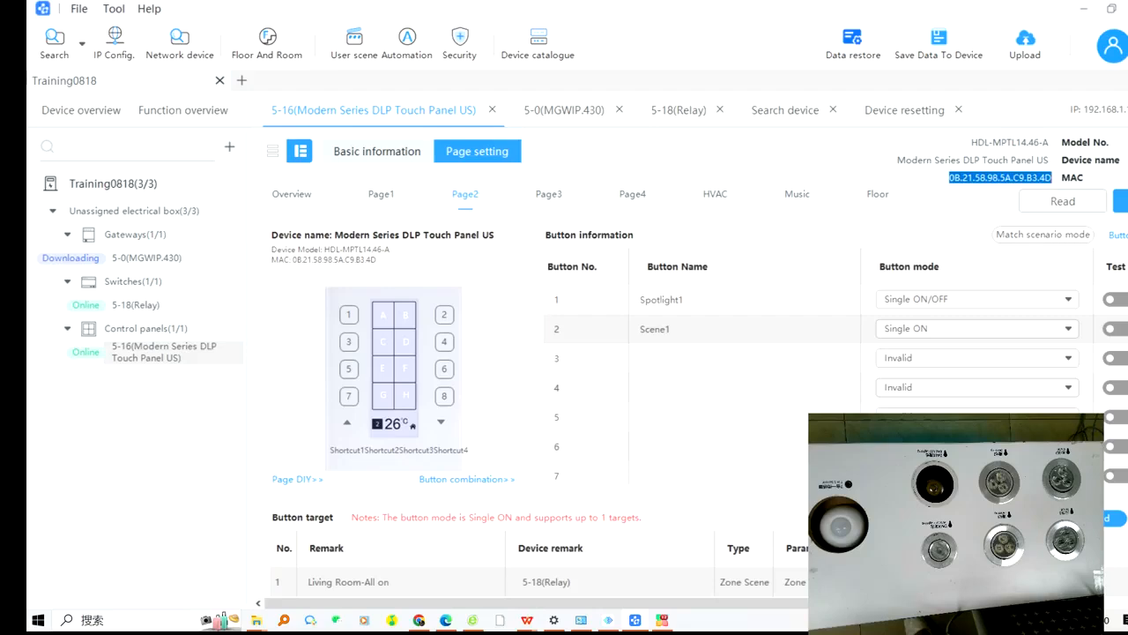
# - Name button 3 on the touch panel's Page2 Sequence1 and set its mode to Single ON/OFF
pyautogui.click(698, 359)
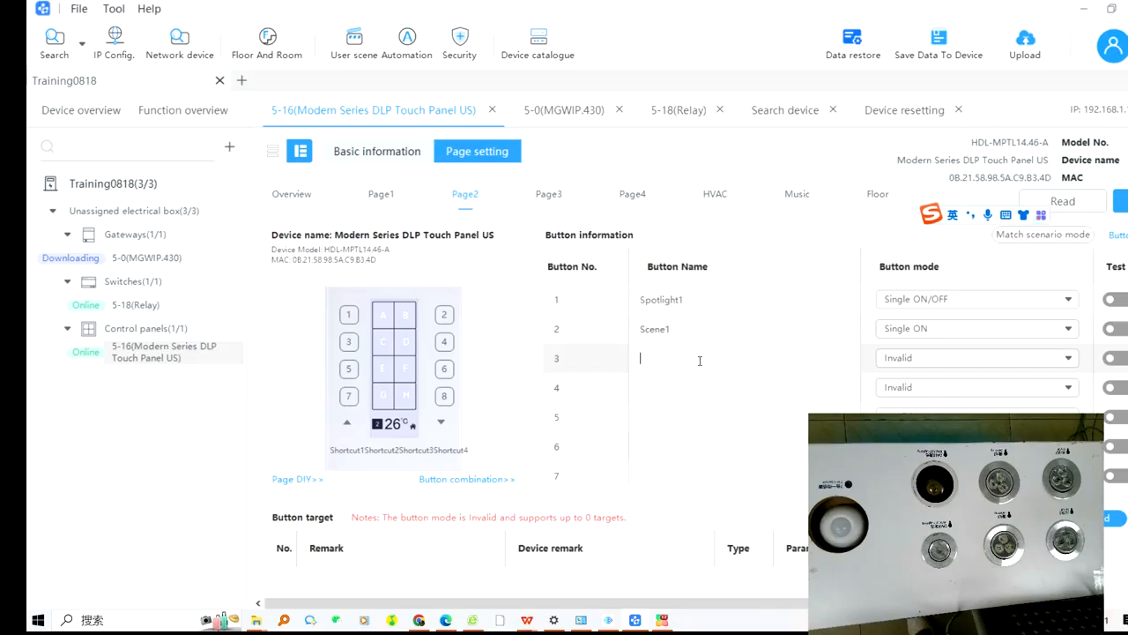
pyautogui.click(699, 360)
pyautogui.press('capslock')
pyautogui.write('S')
pyautogui.press('capslock')
pyautogui.write('equence')
pyautogui.click(925, 362)
pyautogui.click(925, 363)
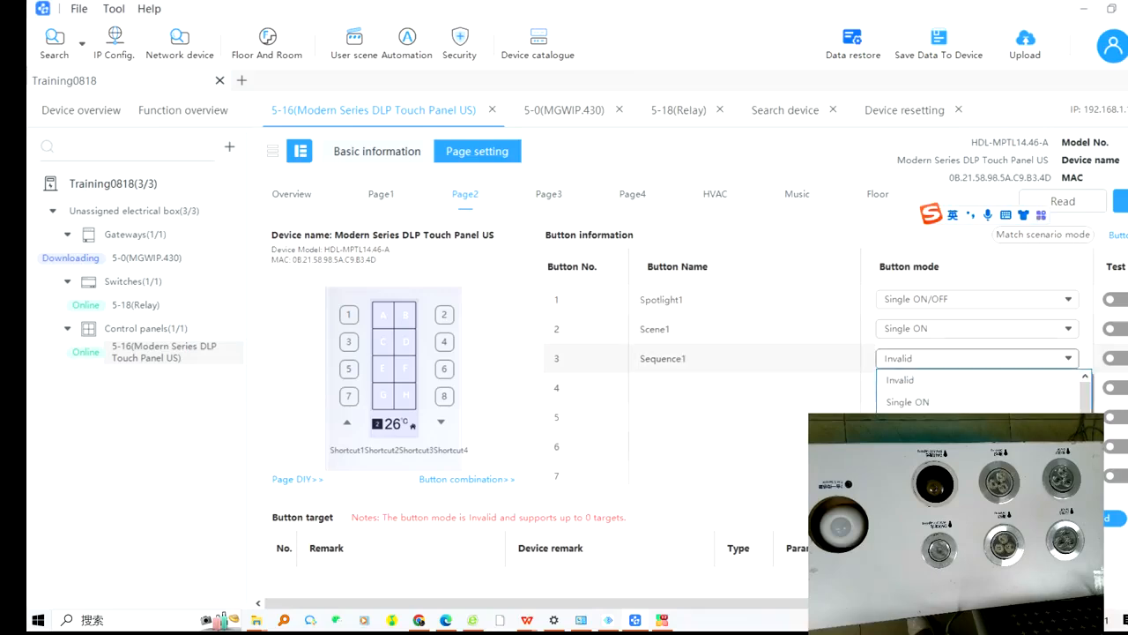
pyautogui.click(908, 402)
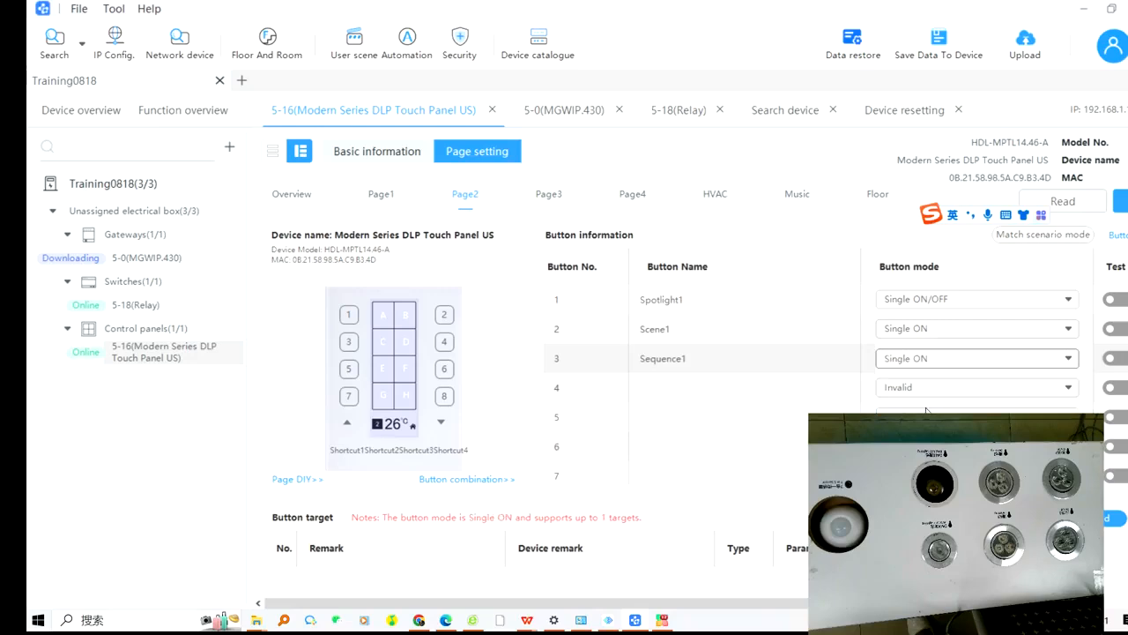
pyautogui.click(919, 359)
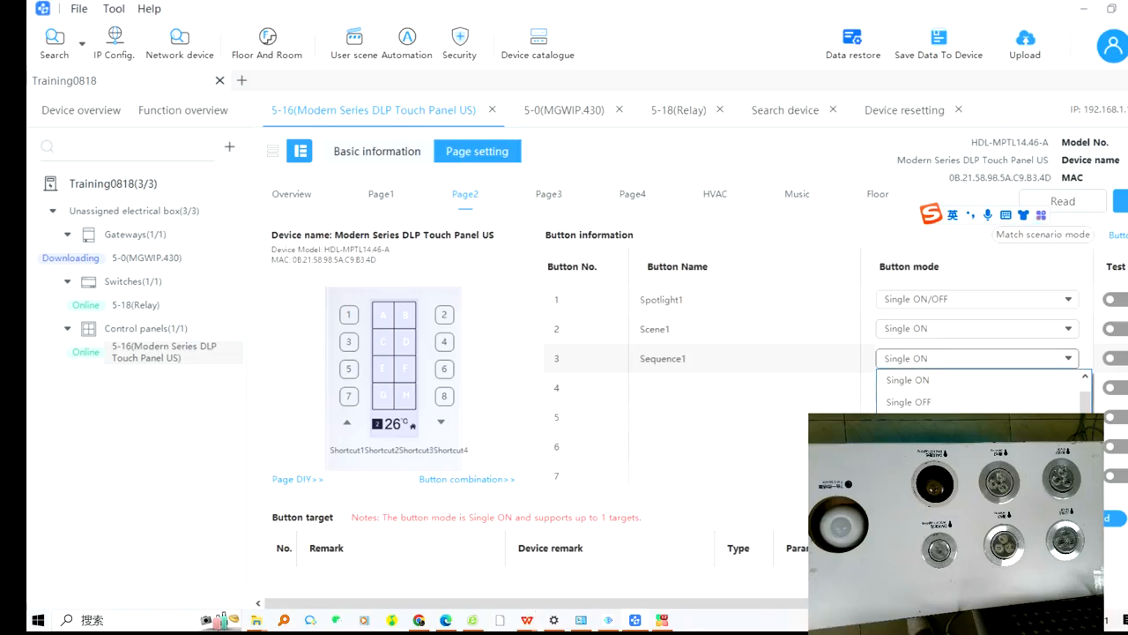
pyautogui.click(914, 424)
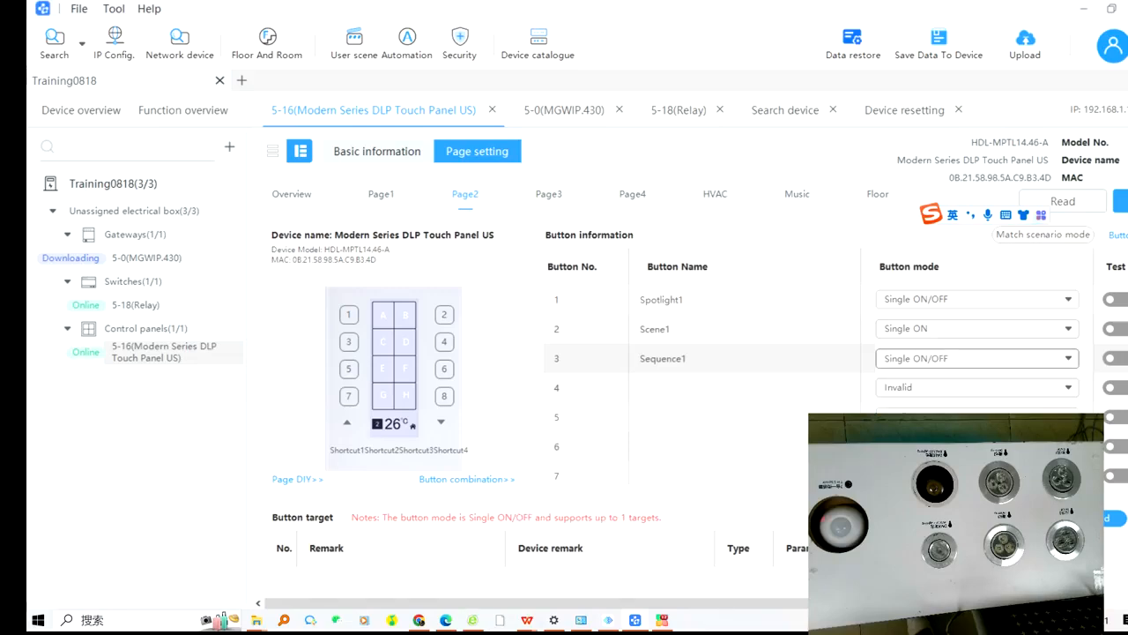
# - Add the relay's Sequence1 light sequence from zone 1 as the function-on target of button 3
pyautogui.click(1114, 518)
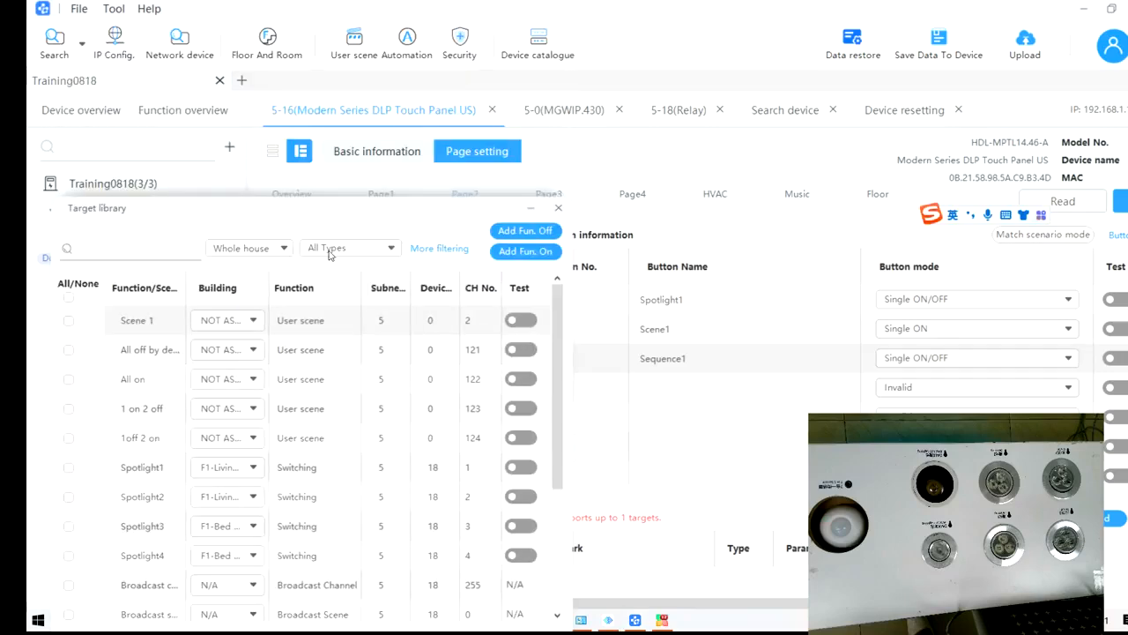
pyautogui.click(329, 250)
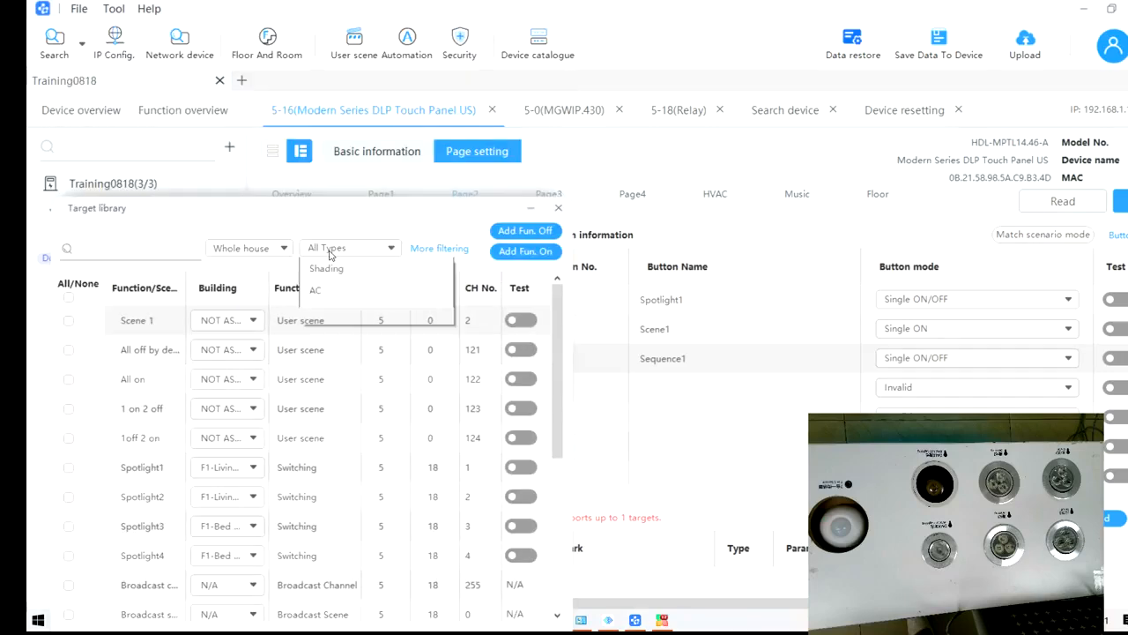
pyautogui.scroll(-6, 335, 381)
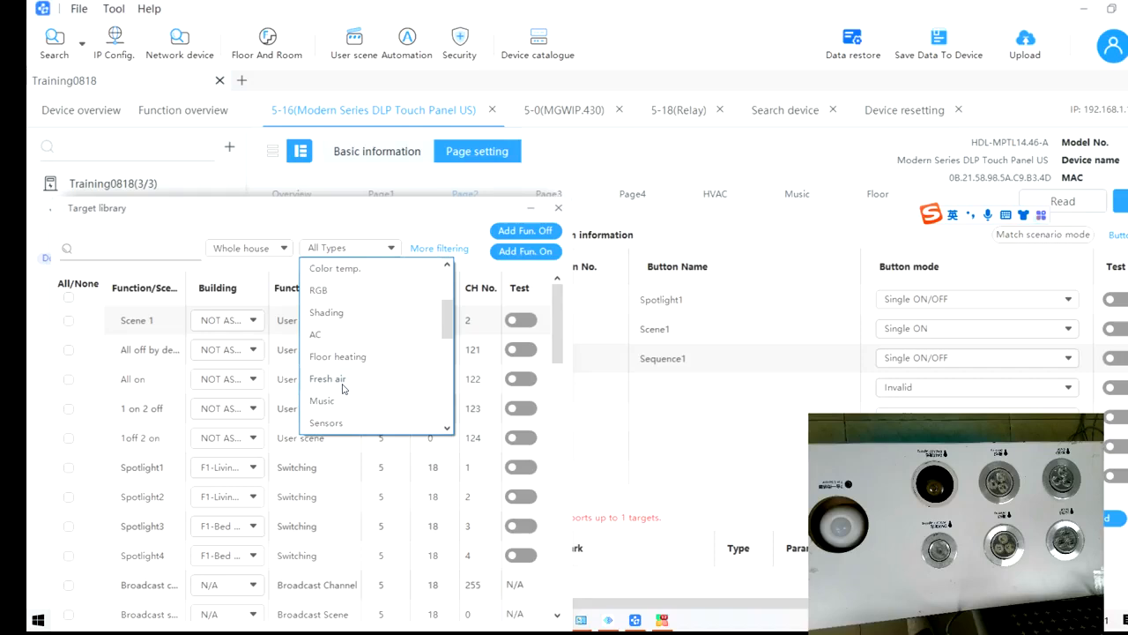
pyautogui.scroll(-2, 347, 390)
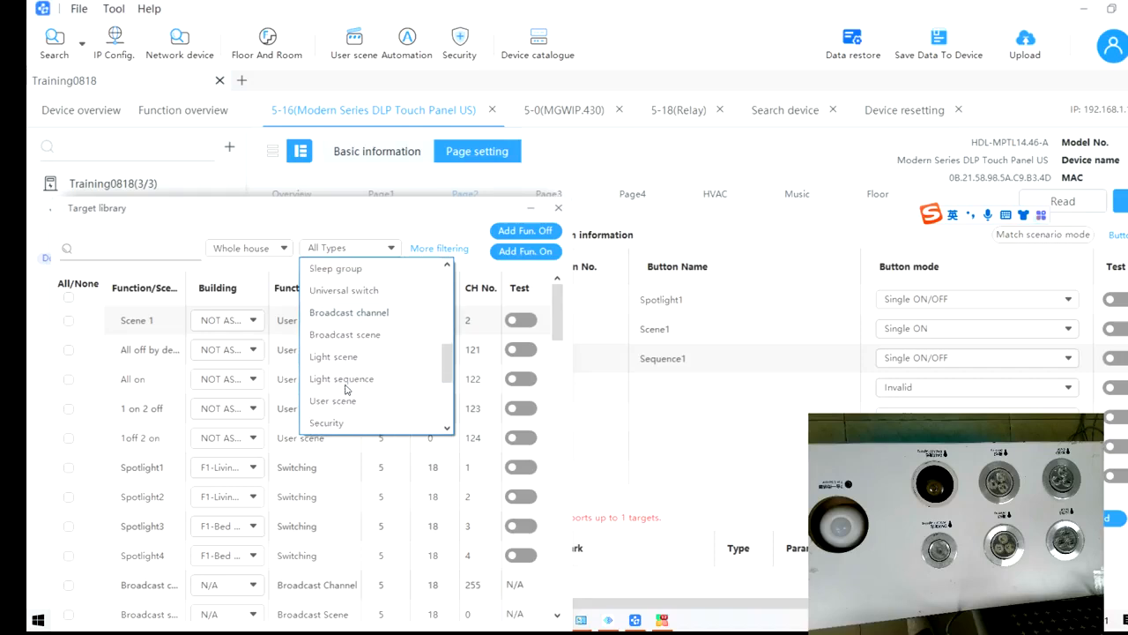
pyautogui.click(347, 388)
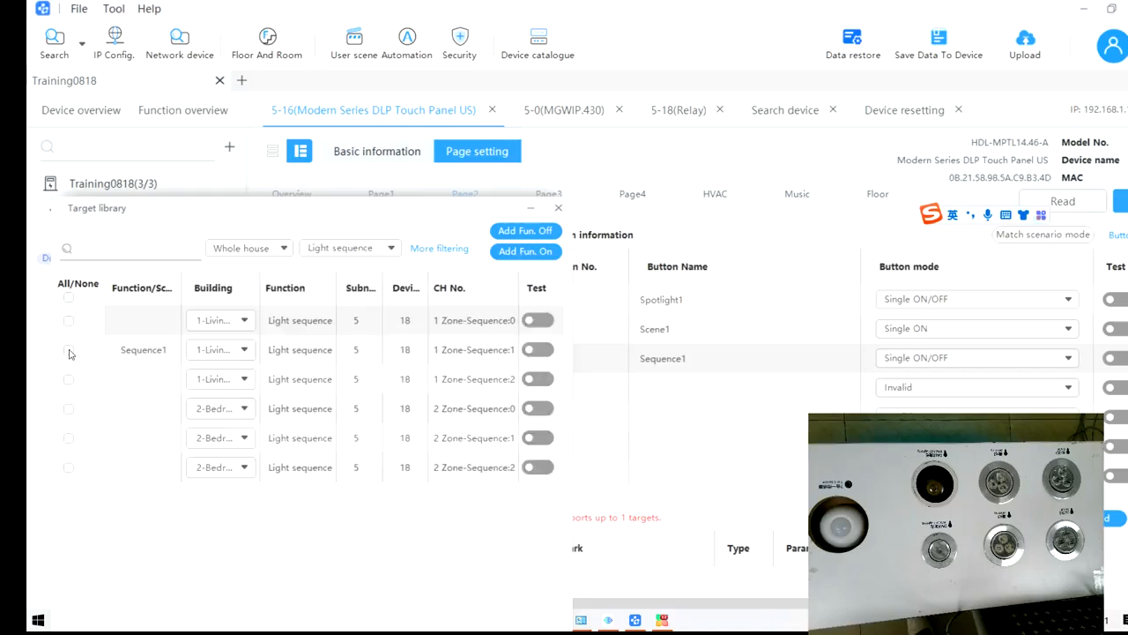
pyautogui.click(68, 350)
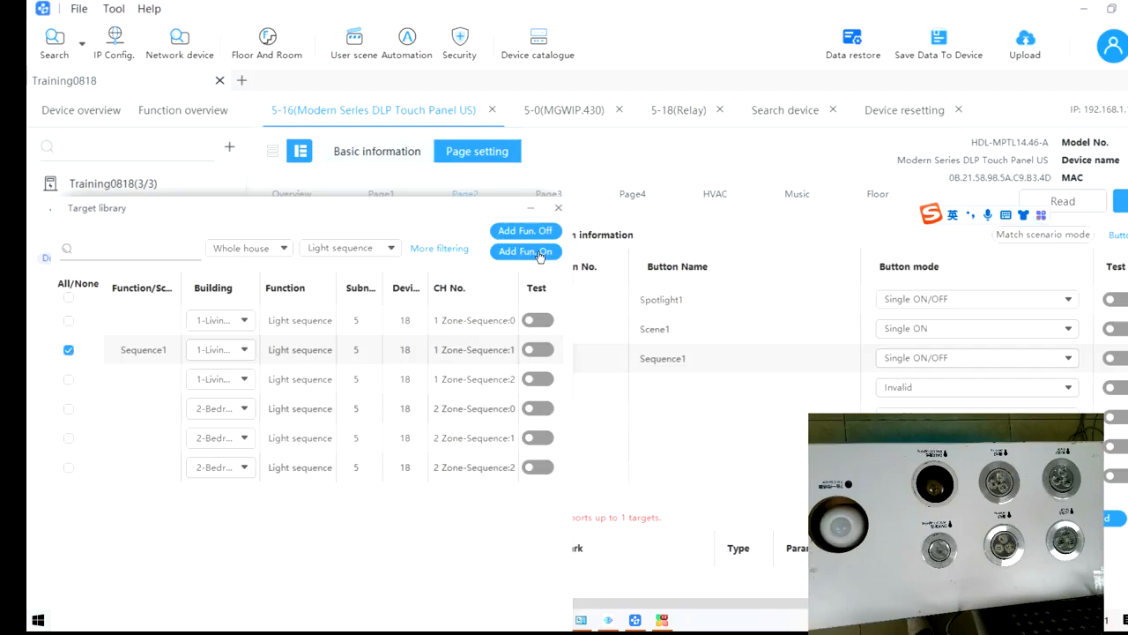
pyautogui.click(541, 253)
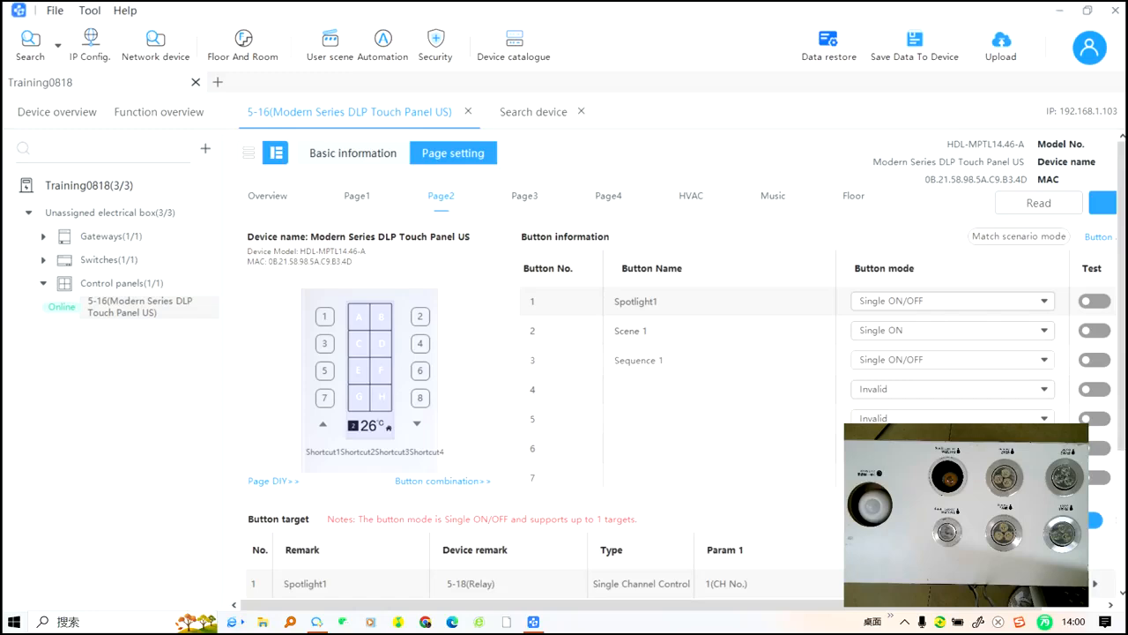
# - Open the Panel image tool and reset all the touch panel's button pictures to the default style
pyautogui.click(90, 10)
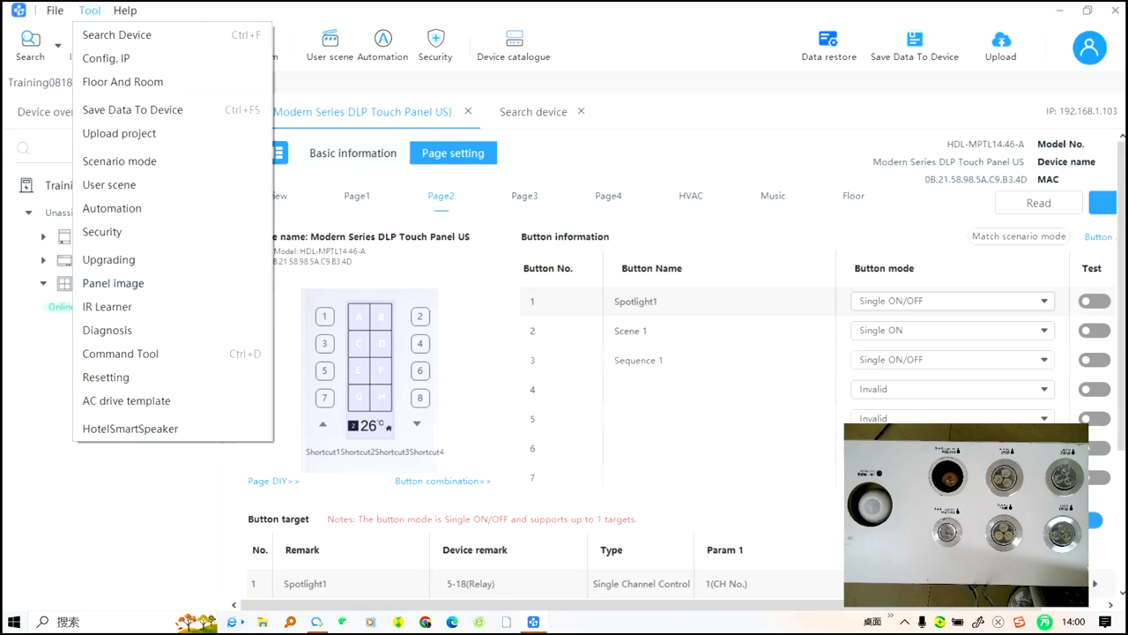
pyautogui.click(113, 283)
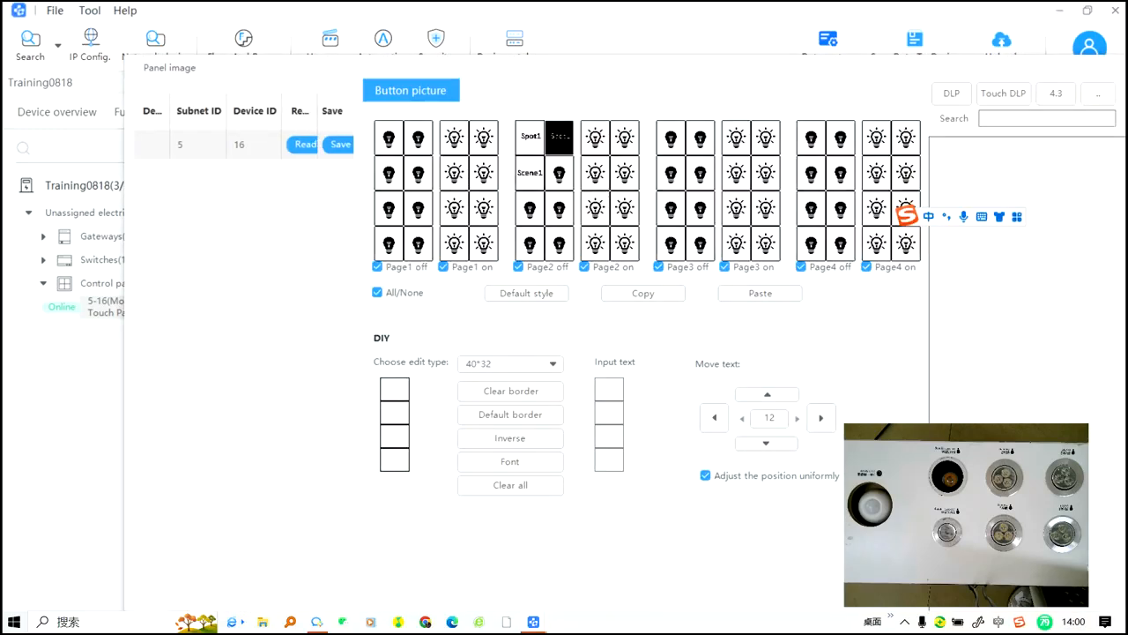
pyautogui.click(526, 293)
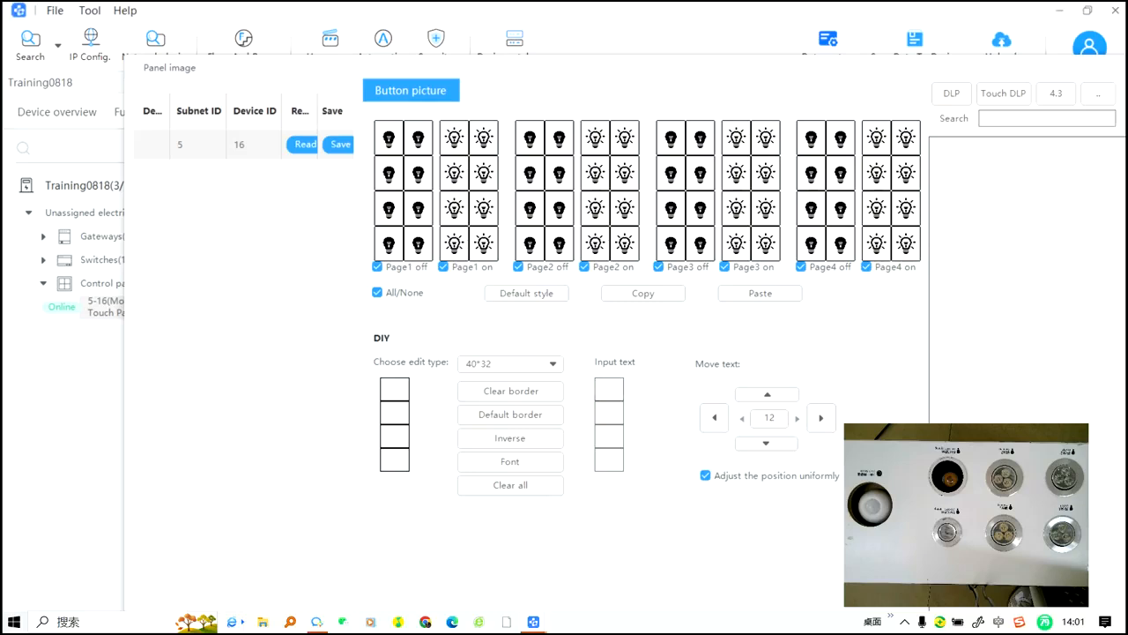
# - Set the DIY picture edit type to 40*48 and enter Spot1 as the first label
pyautogui.click(553, 364)
pyautogui.click(493, 429)
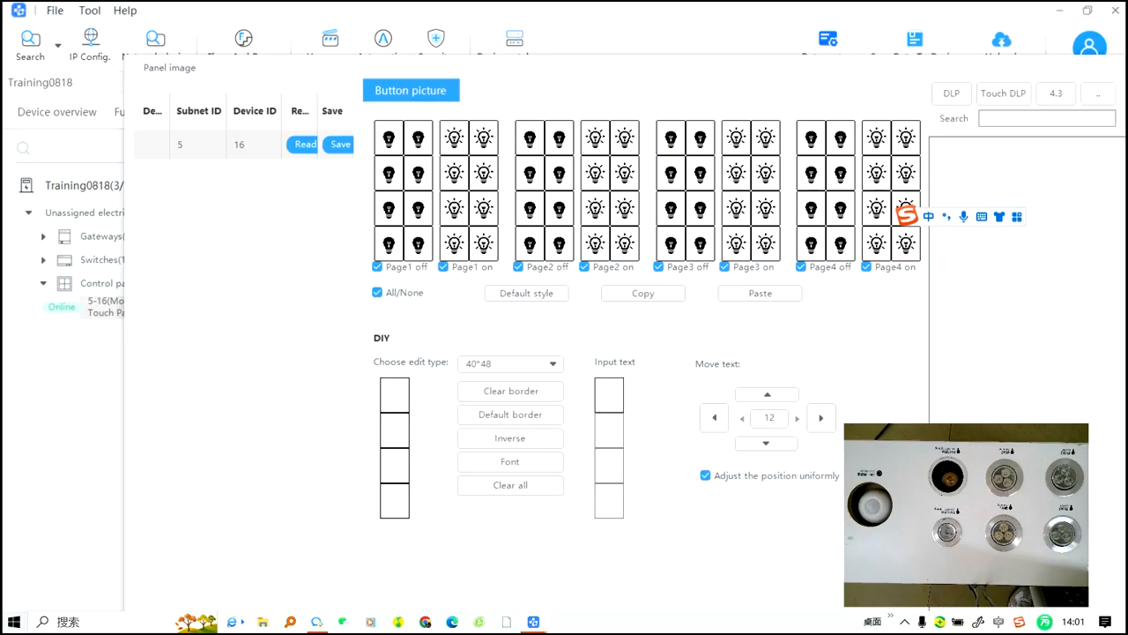
pyautogui.moveTo(528, 68); pyautogui.dragTo(559, 94)
pyautogui.click(641, 420)
pyautogui.press('capslock')
pyautogui.write('S')
pyautogui.press('capslock')
pyautogui.write('pot')
pyautogui.press('shift')
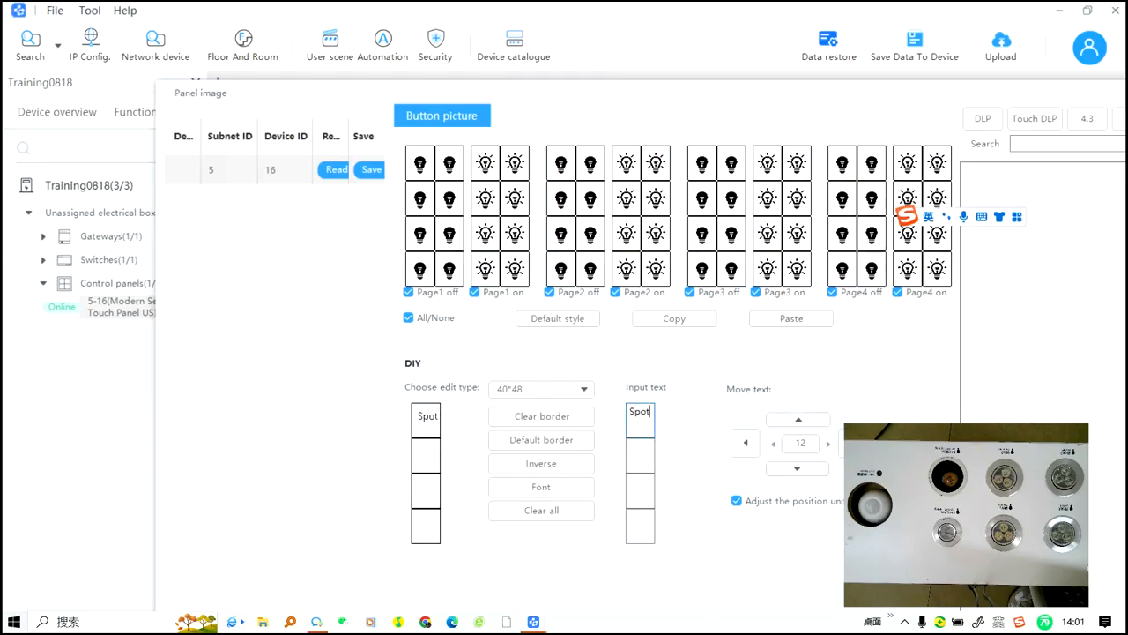
pyautogui.write('1')
# - Shift the Spot1 label left and down within its frame and reduce the text size to 10
pyautogui.click(745, 443)
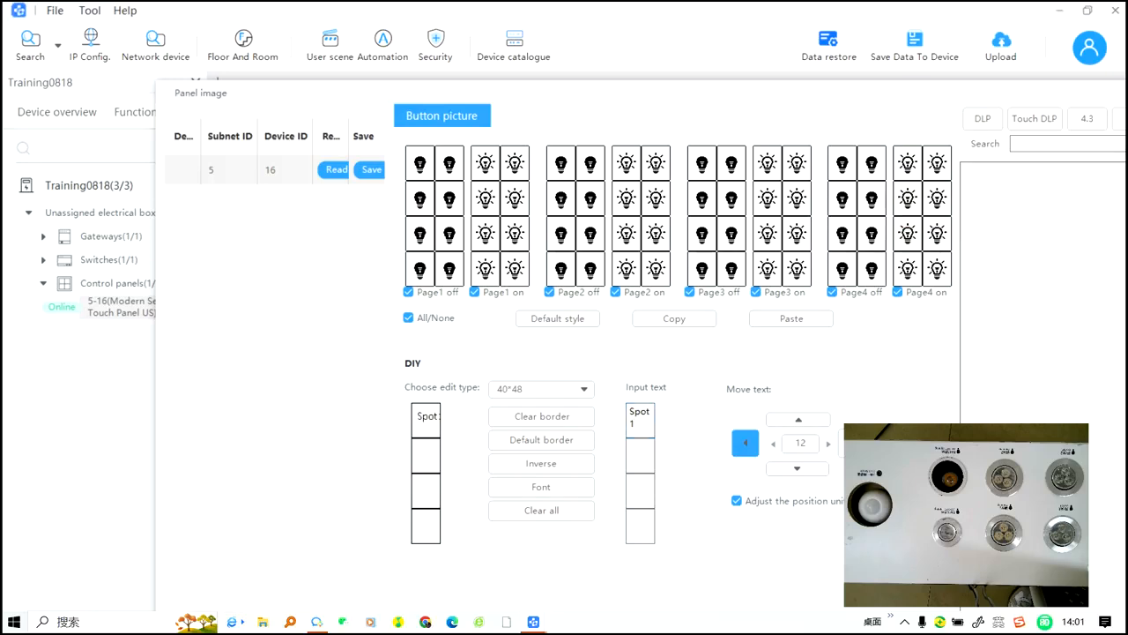
pyautogui.click(745, 442)
pyautogui.click(744, 442)
pyautogui.click(744, 442)
pyautogui.click(745, 442)
pyautogui.click(745, 443)
pyautogui.click(745, 443)
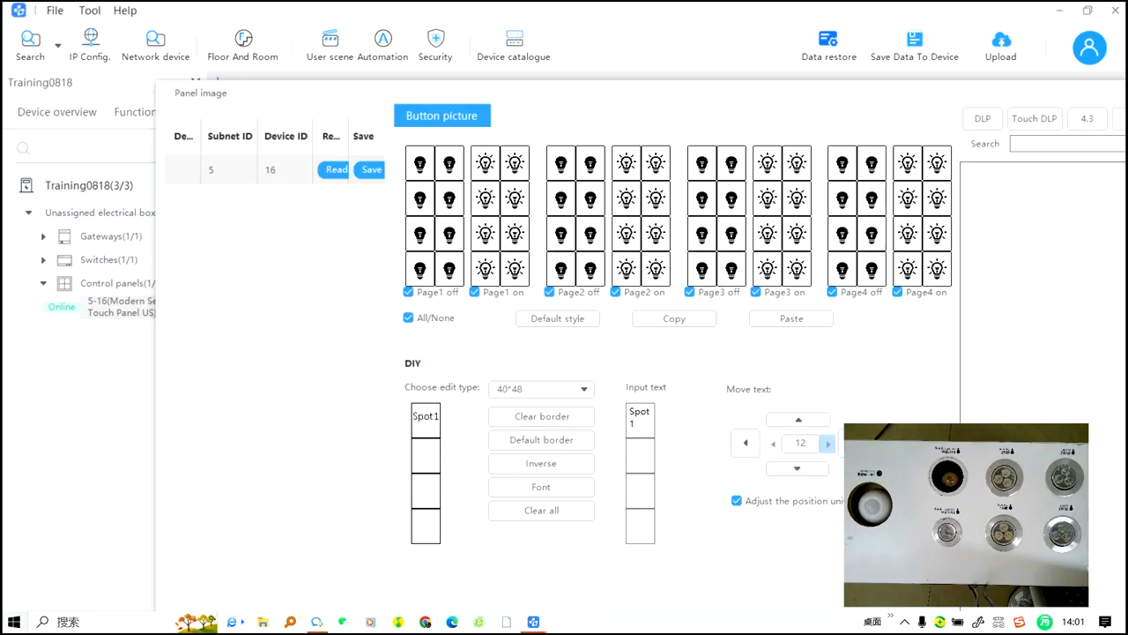
pyautogui.click(797, 468)
pyautogui.click(797, 468)
pyautogui.click(798, 468)
pyautogui.click(772, 444)
pyautogui.click(773, 443)
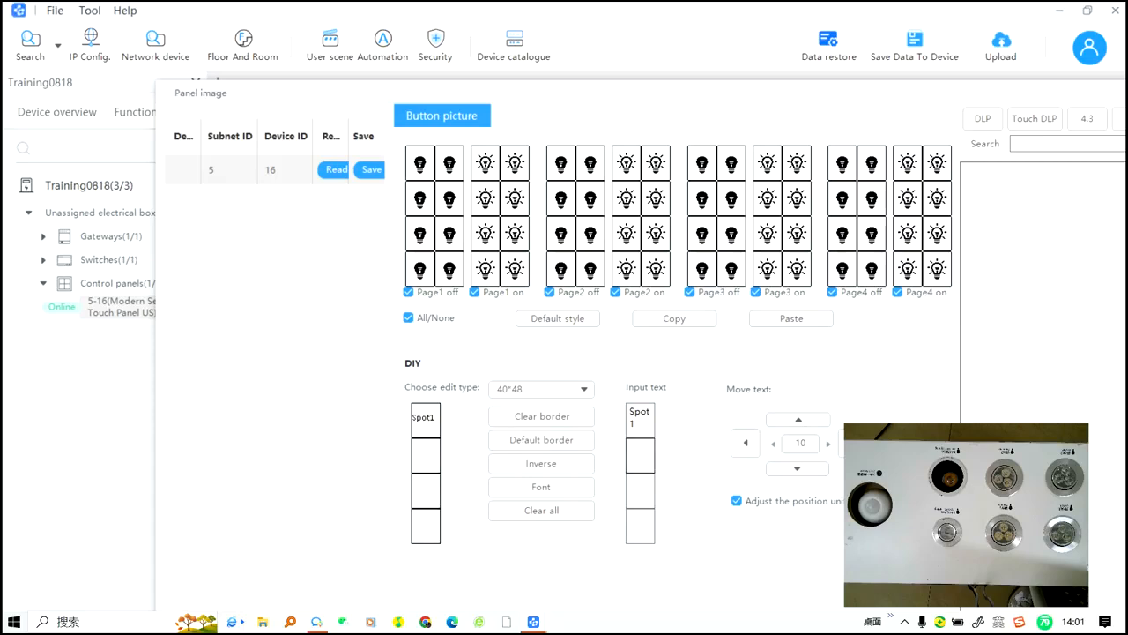
pyautogui.click(854, 442)
pyautogui.click(854, 442)
# - Enter Scene1 as the second DIY label and adjust the text position
pyautogui.click(640, 455)
pyautogui.press('capslock')
pyautogui.write('S')
pyautogui.press('capslock')
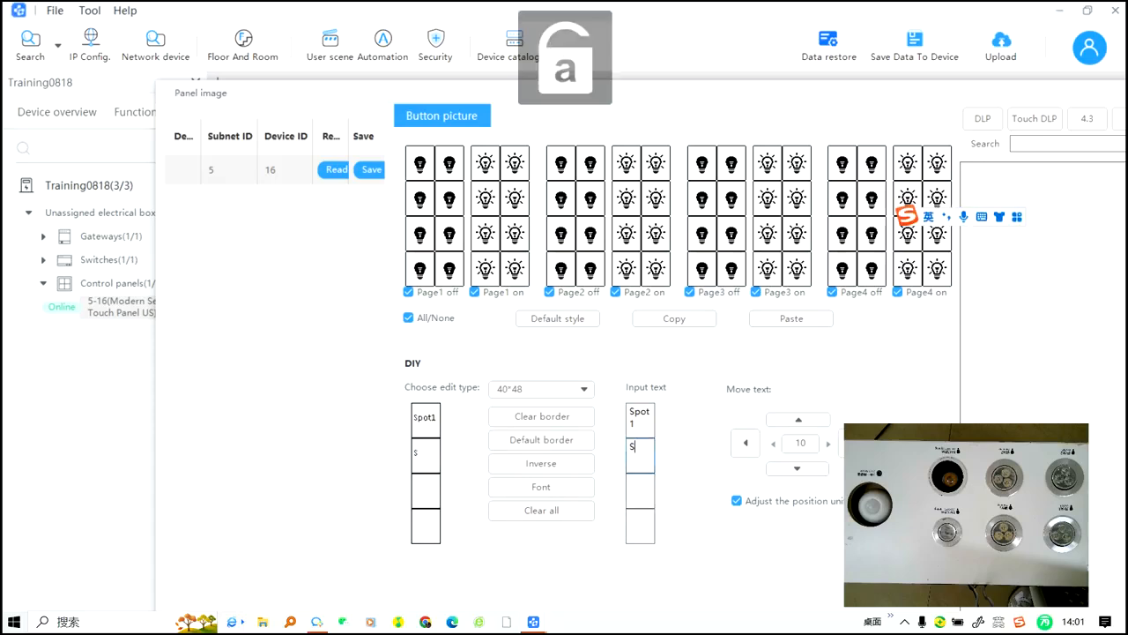
pyautogui.write('cene1')
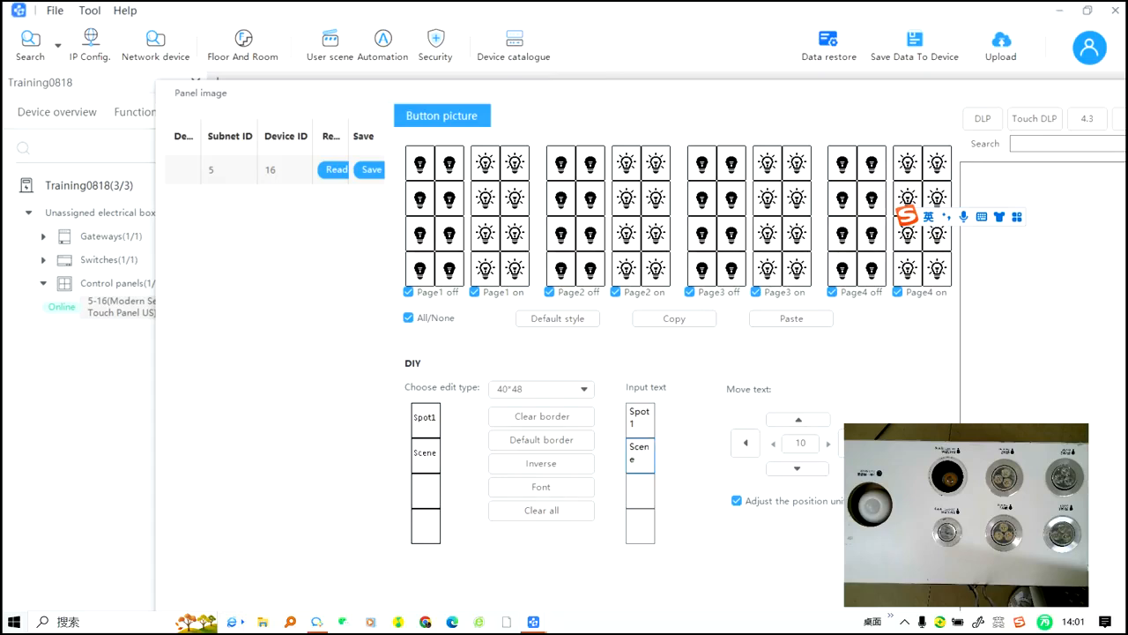
pyautogui.click(745, 442)
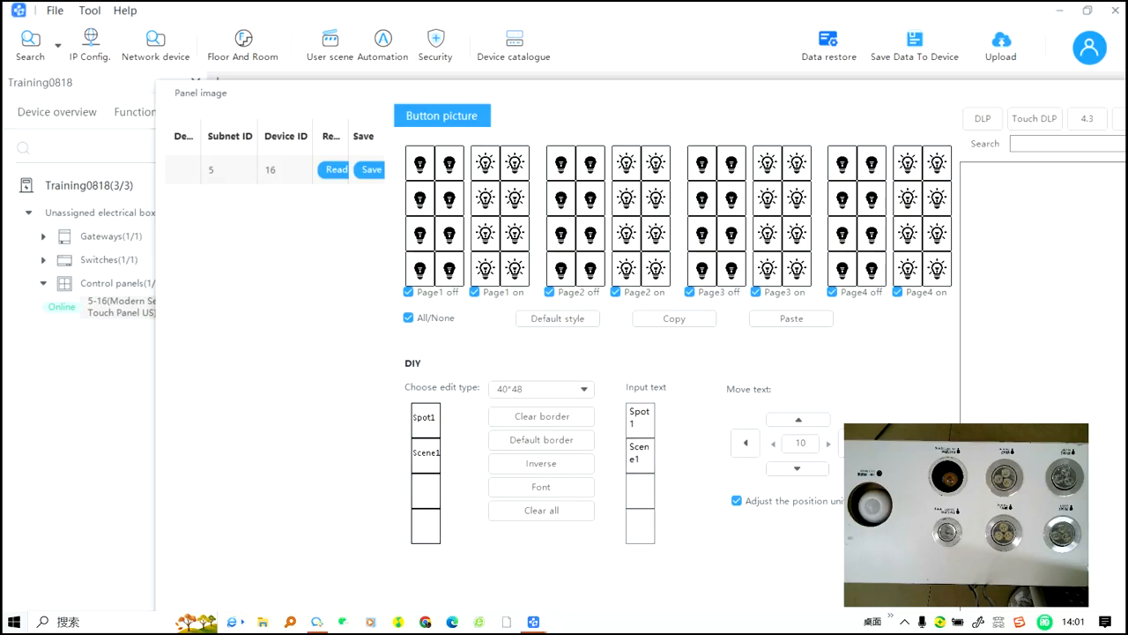
# - Enter Sequn1 as the third DIY label and nudge the label text left
pyautogui.click(640, 490)
pyautogui.press('capslock')
pyautogui.write('S')
pyautogui.press('capslock')
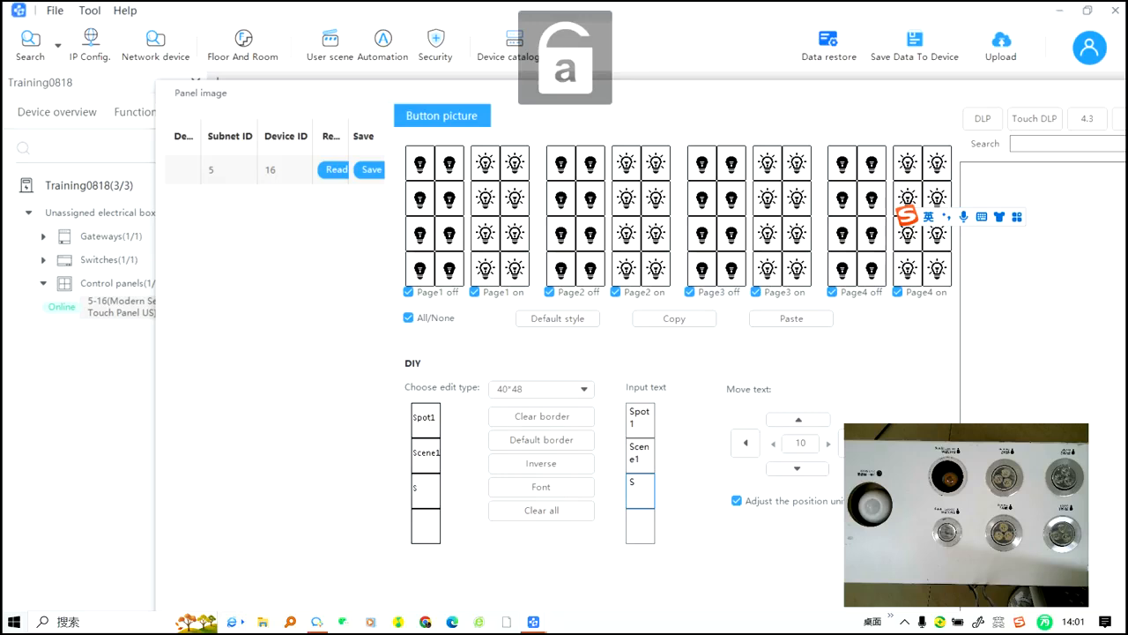
pyautogui.write('equn')
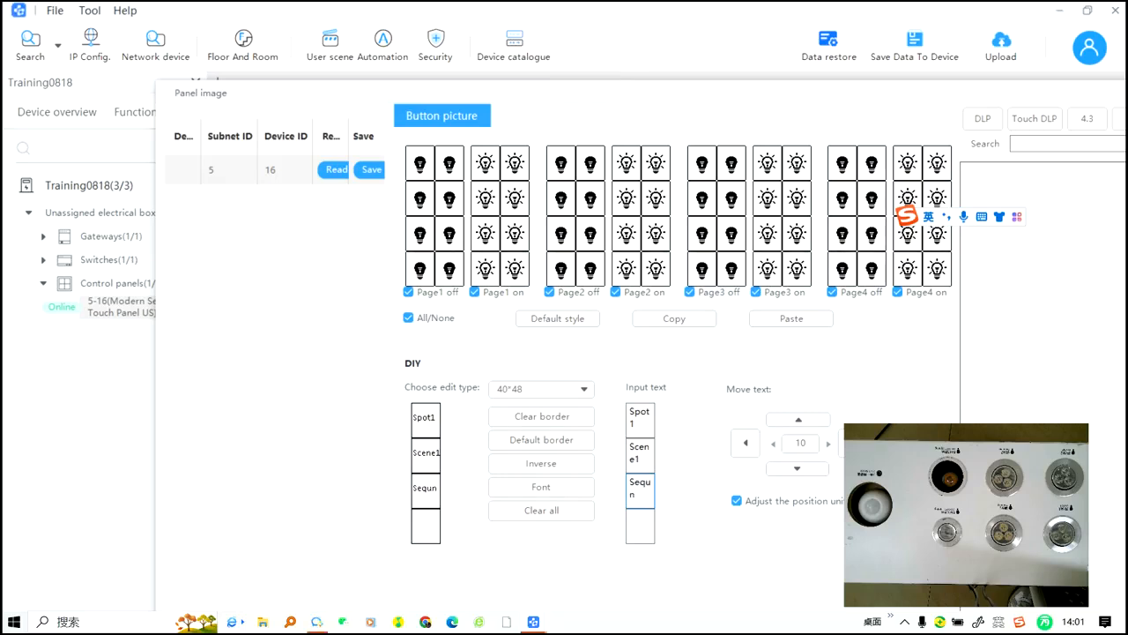
pyautogui.write('1')
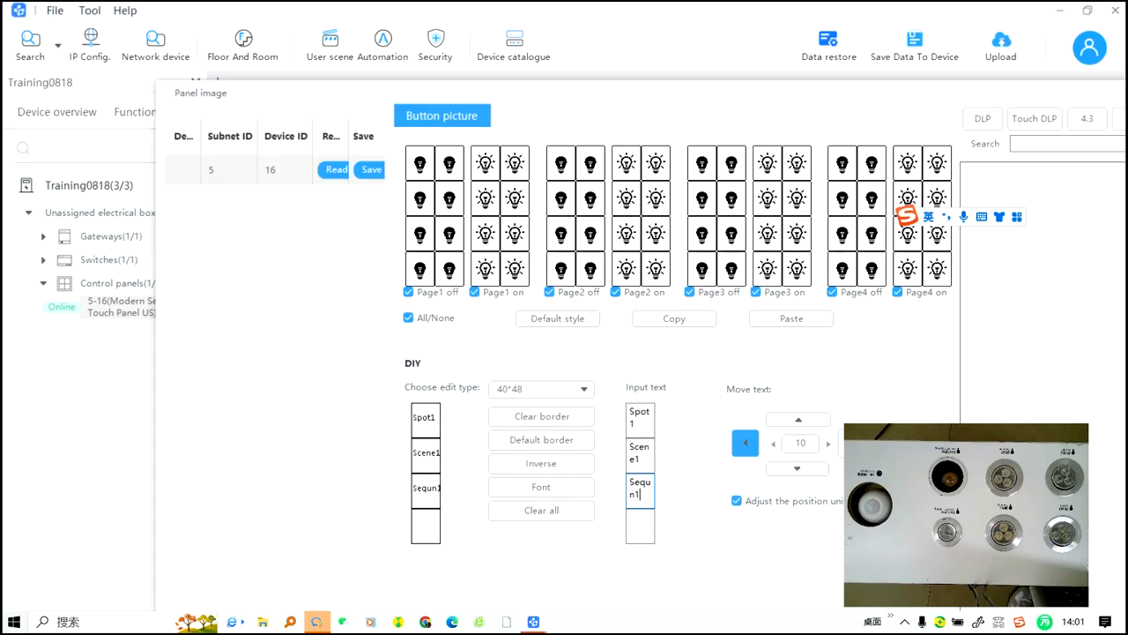
pyautogui.click(746, 444)
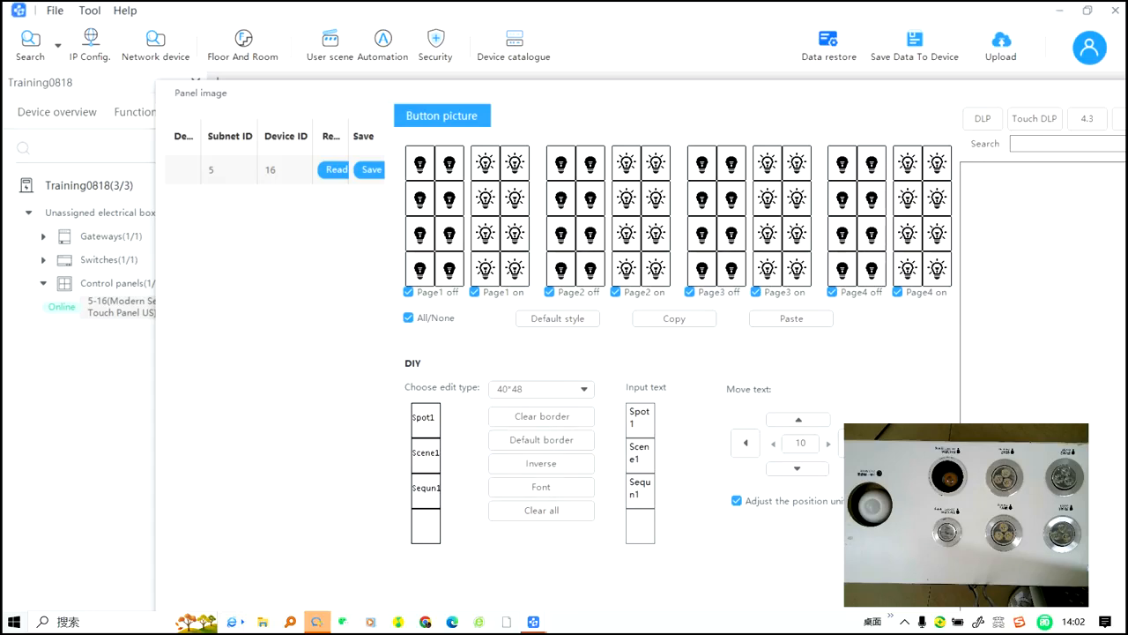
# - Place the Spot1, Scene1 and Sequn1 label pictures on the first three buttons of the Page2 off set
pyautogui.moveTo(425, 419); pyautogui.dragTo(561, 164)
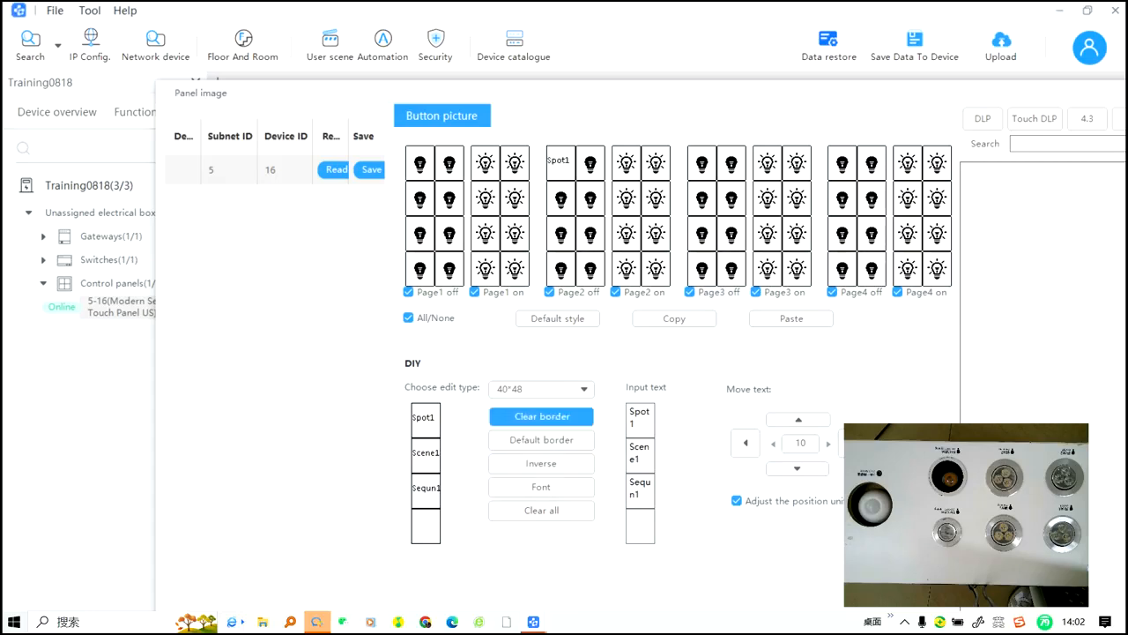
pyautogui.moveTo(425, 452); pyautogui.dragTo(591, 163)
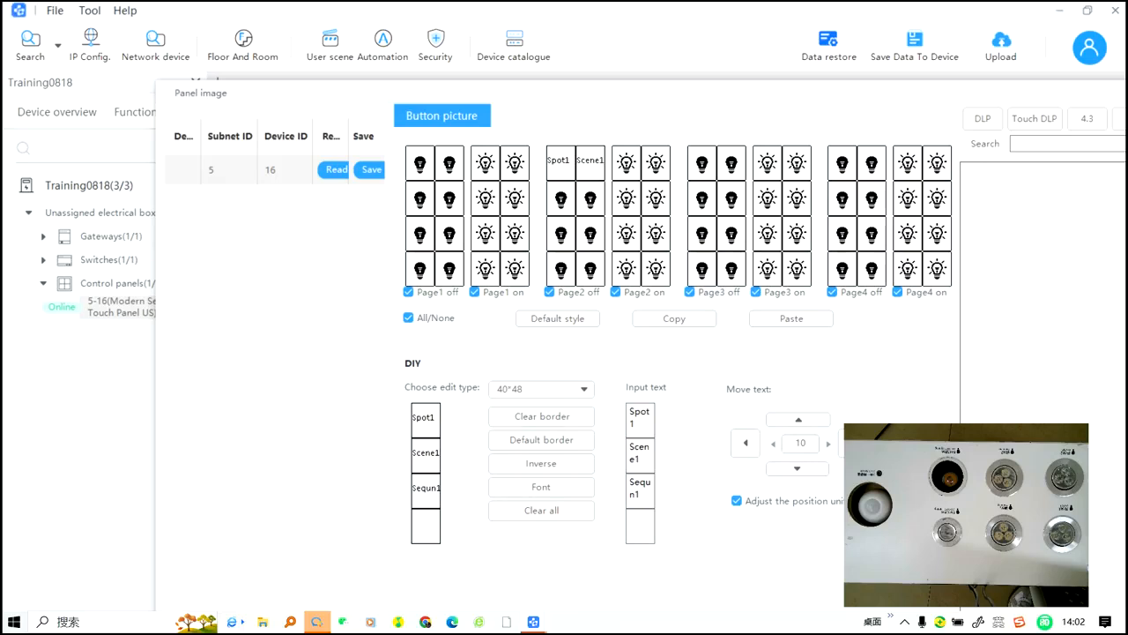
pyautogui.moveTo(425, 487); pyautogui.dragTo(560, 195)
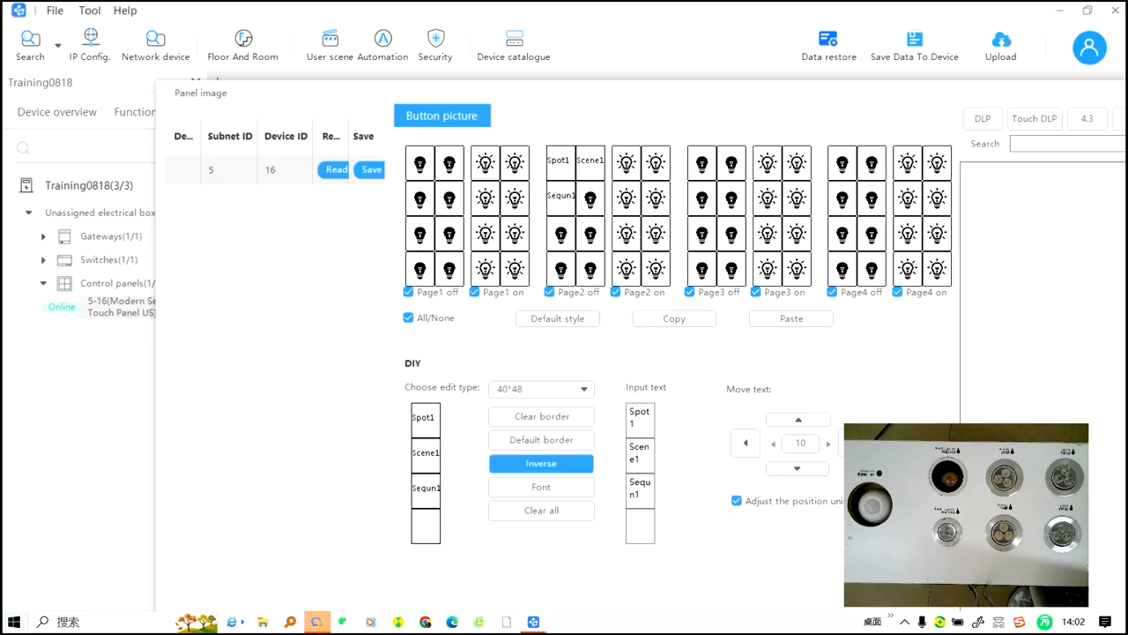
# - Invert the DIY labels and place Spot1, Scene1 and Sequn1 on the first three buttons of the Page2 on set
pyautogui.click(541, 462)
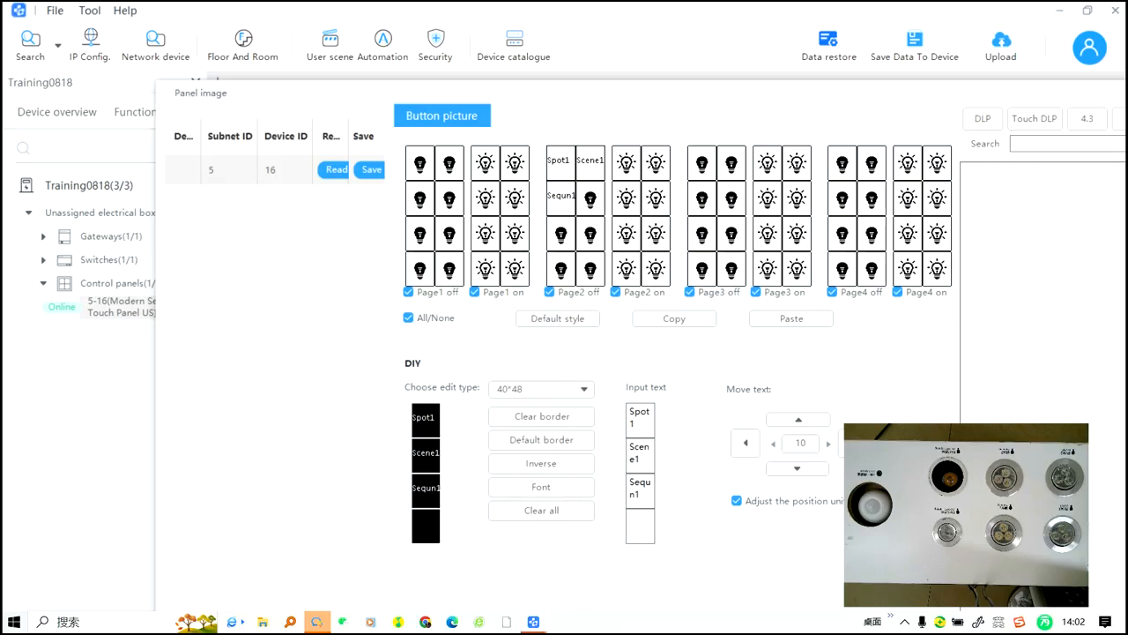
pyautogui.moveTo(425, 421); pyautogui.dragTo(626, 163)
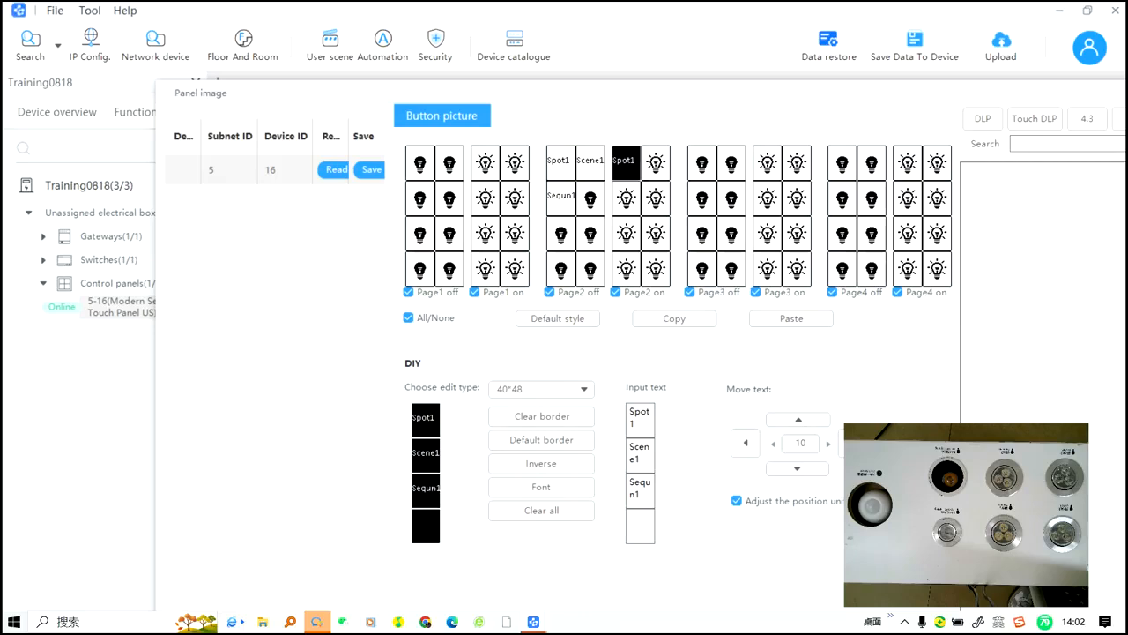
pyautogui.moveTo(426, 455); pyautogui.dragTo(656, 163)
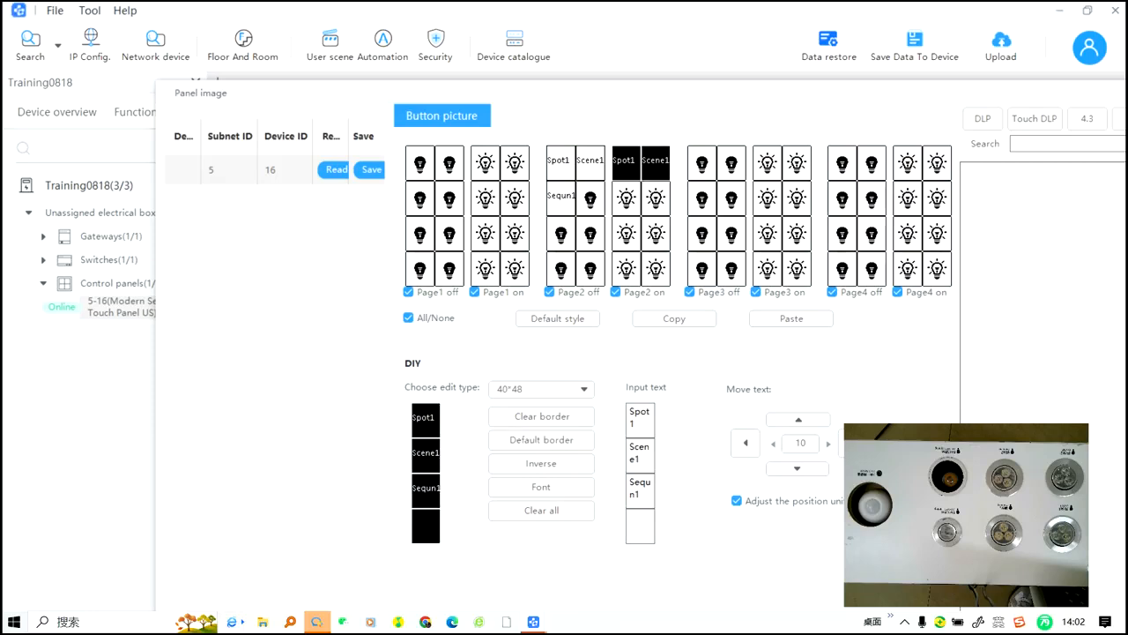
pyautogui.moveTo(426, 490); pyautogui.dragTo(627, 198)
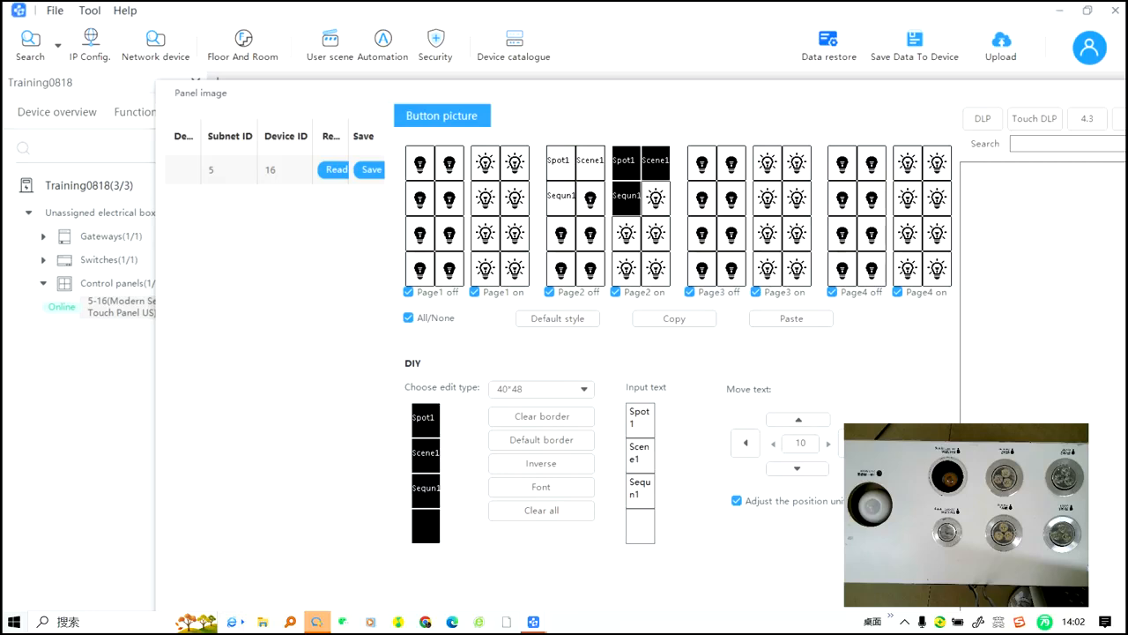
# - Save the button pictures to the panel with subnet ID 5 and device ID 16, and close the Panel image window
pyautogui.click(370, 170)
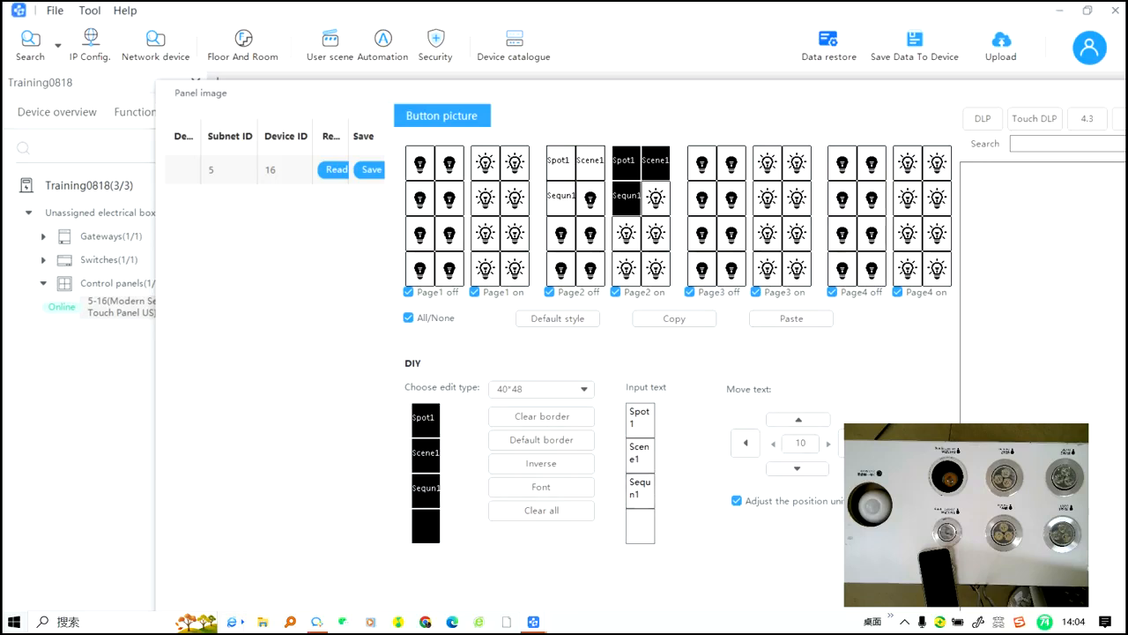
pyautogui.moveTo(635, 93); pyautogui.dragTo(458, 114)
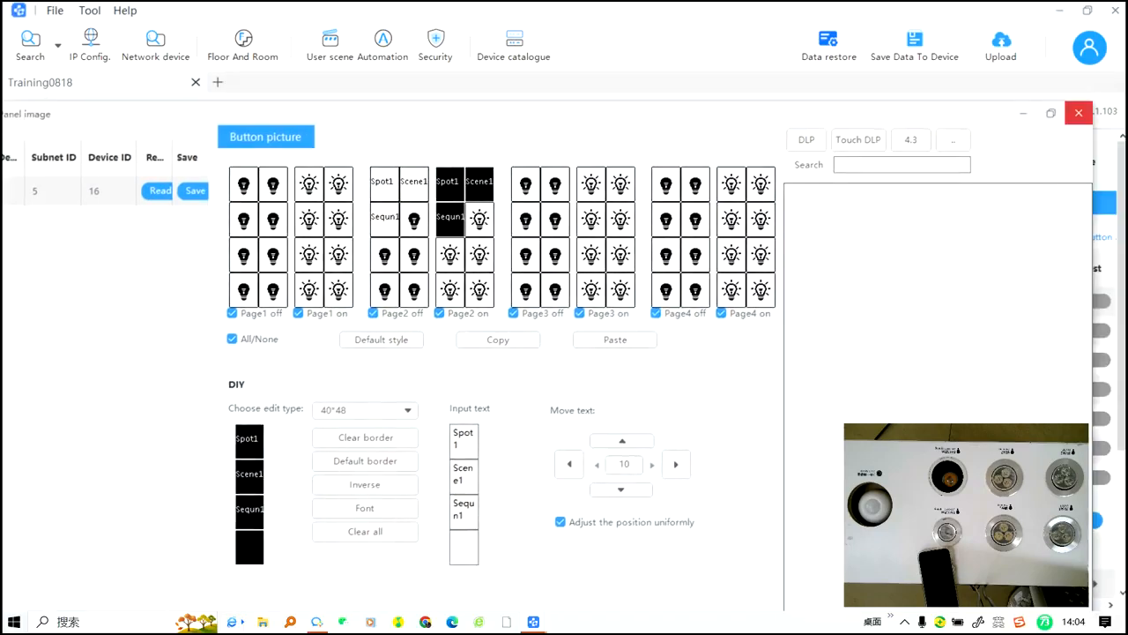
pyautogui.click(1078, 112)
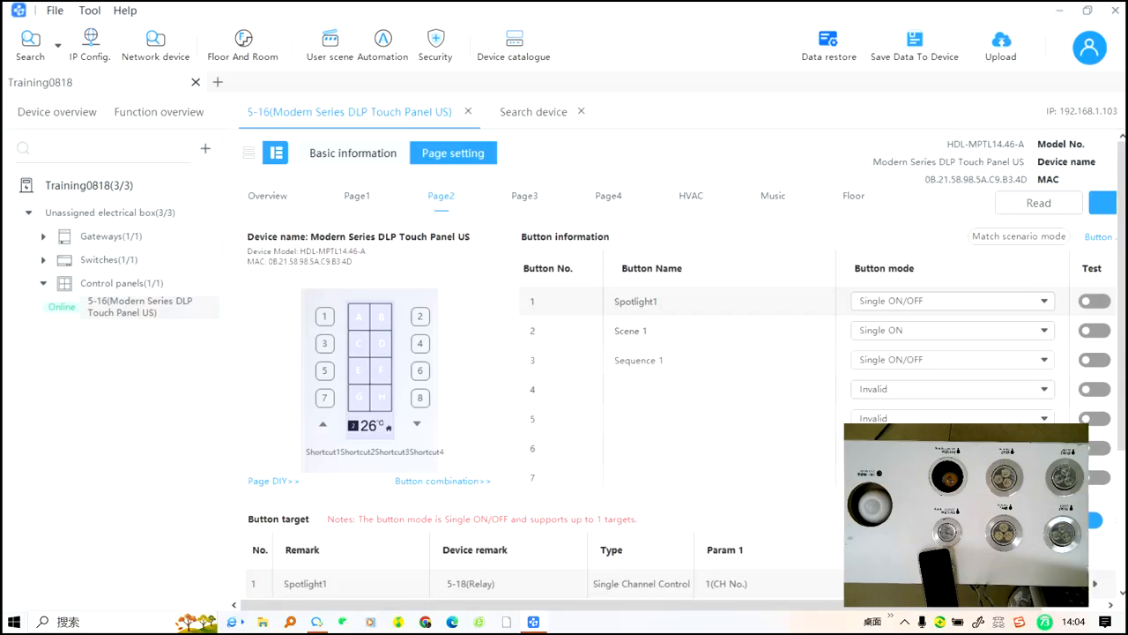